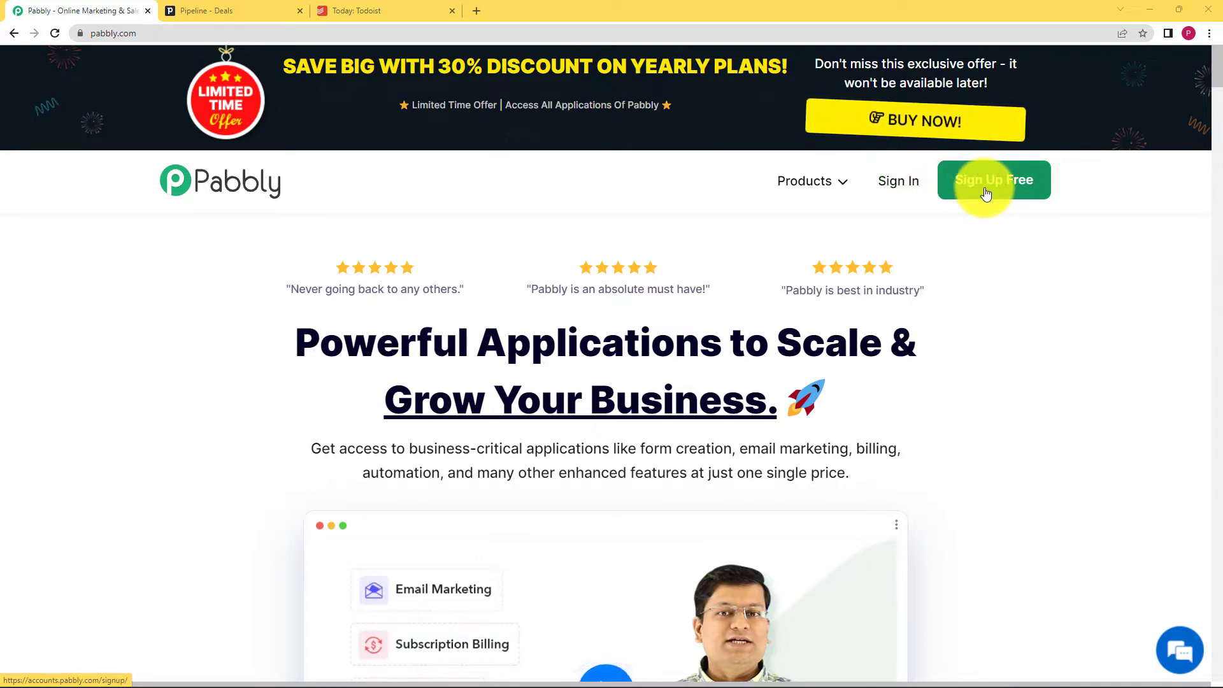
# - Sign in to Pabbly and open the Pabbly Connect dashboard from the apps list
pyautogui.click(899, 183)
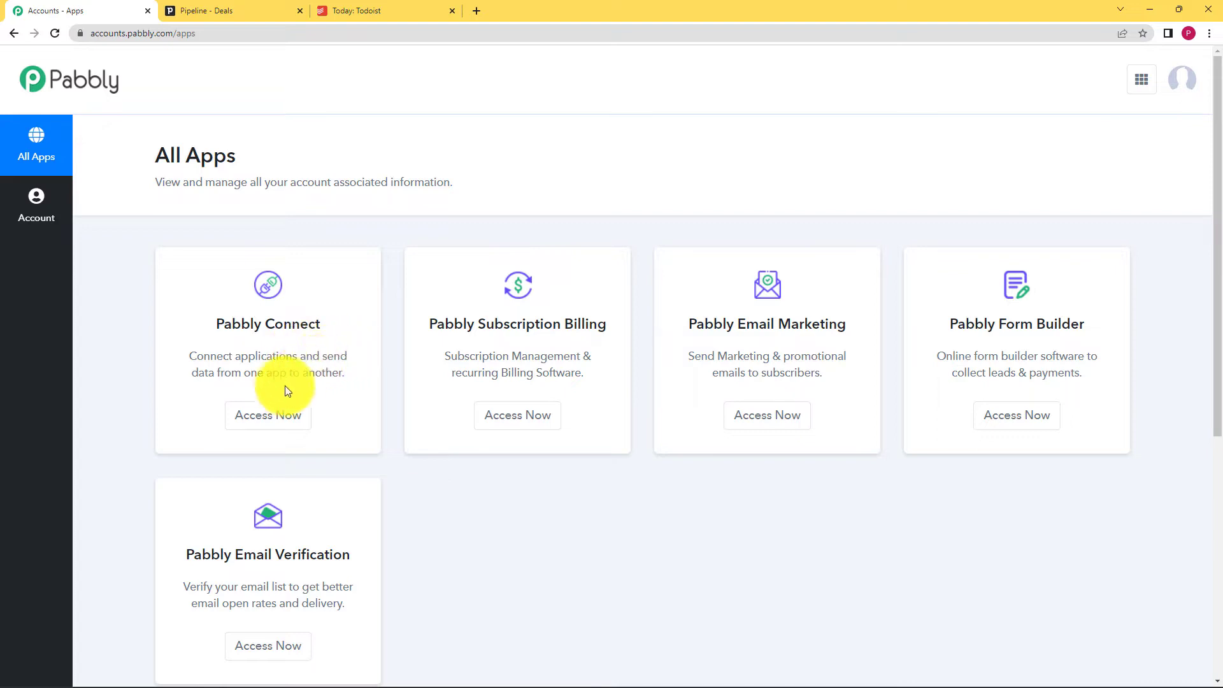
pyautogui.click(297, 424)
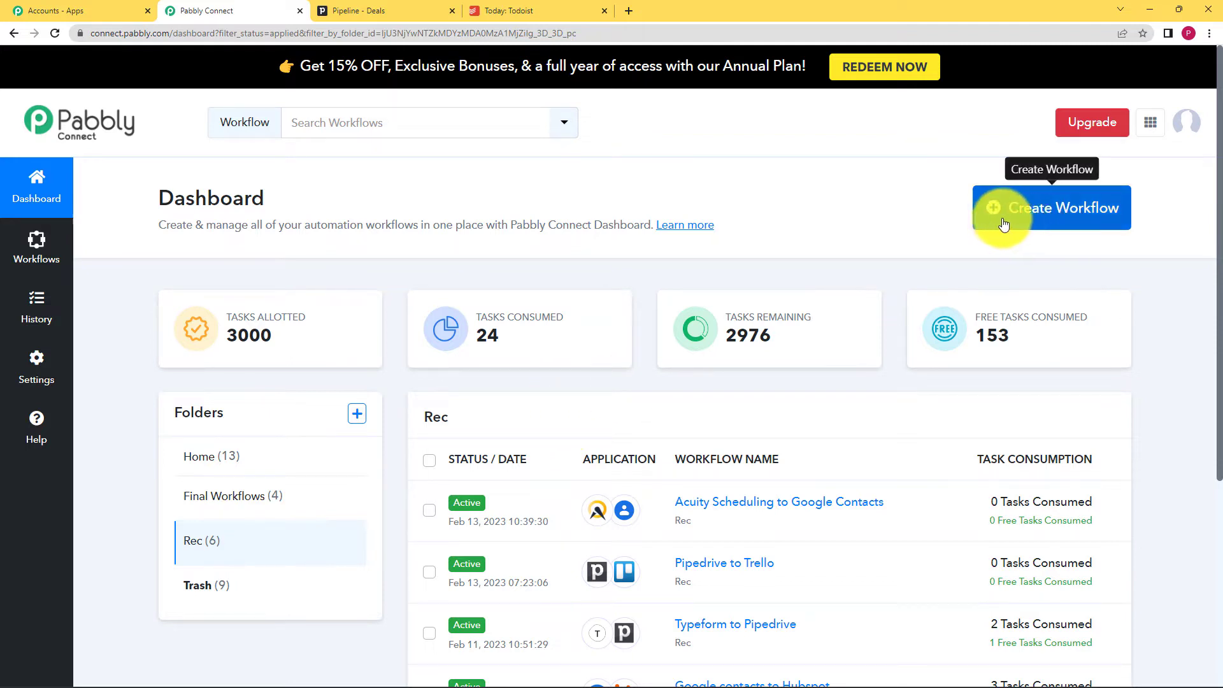
# - Create a new workflow named 'Pipedrive to Todoist'
pyautogui.click(1051, 209)
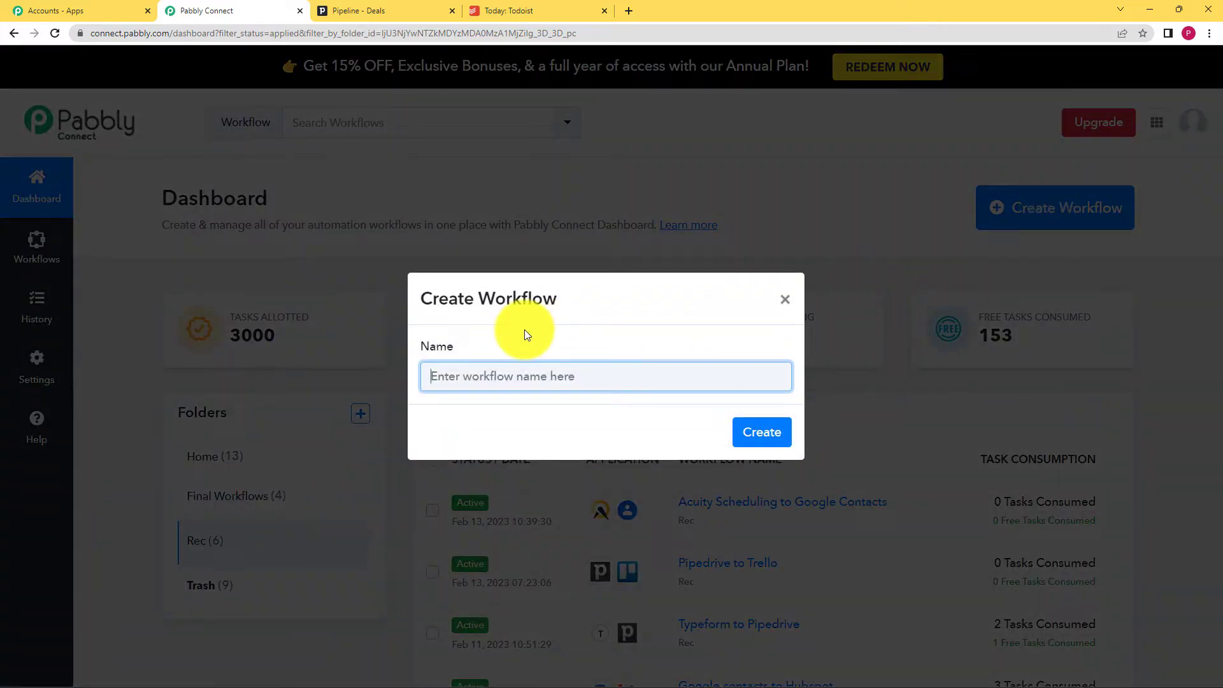
pyautogui.write('Pipedrive to T')
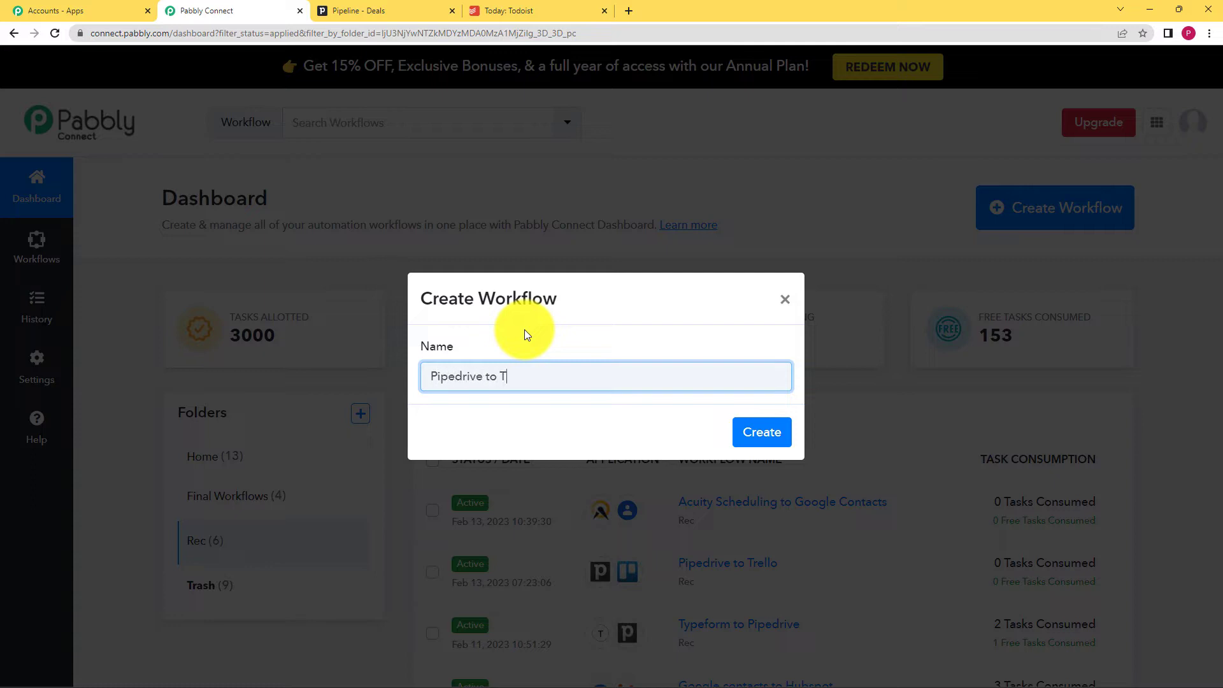
pyautogui.write('odoist')
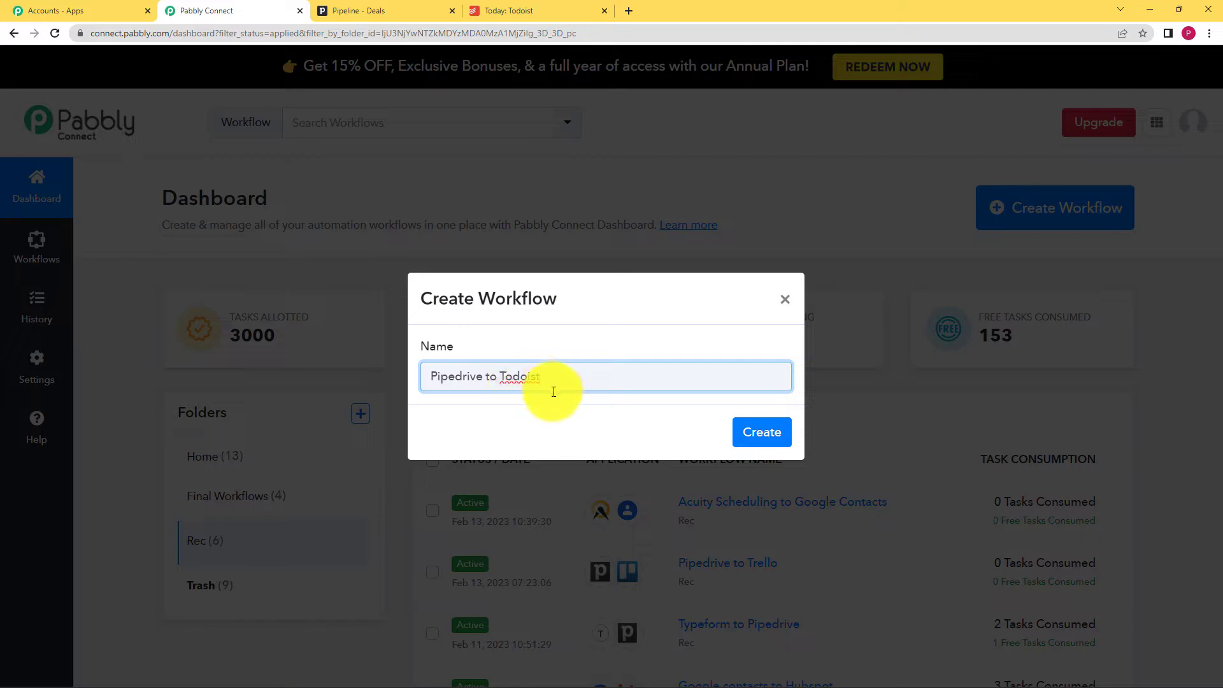
pyautogui.click(738, 430)
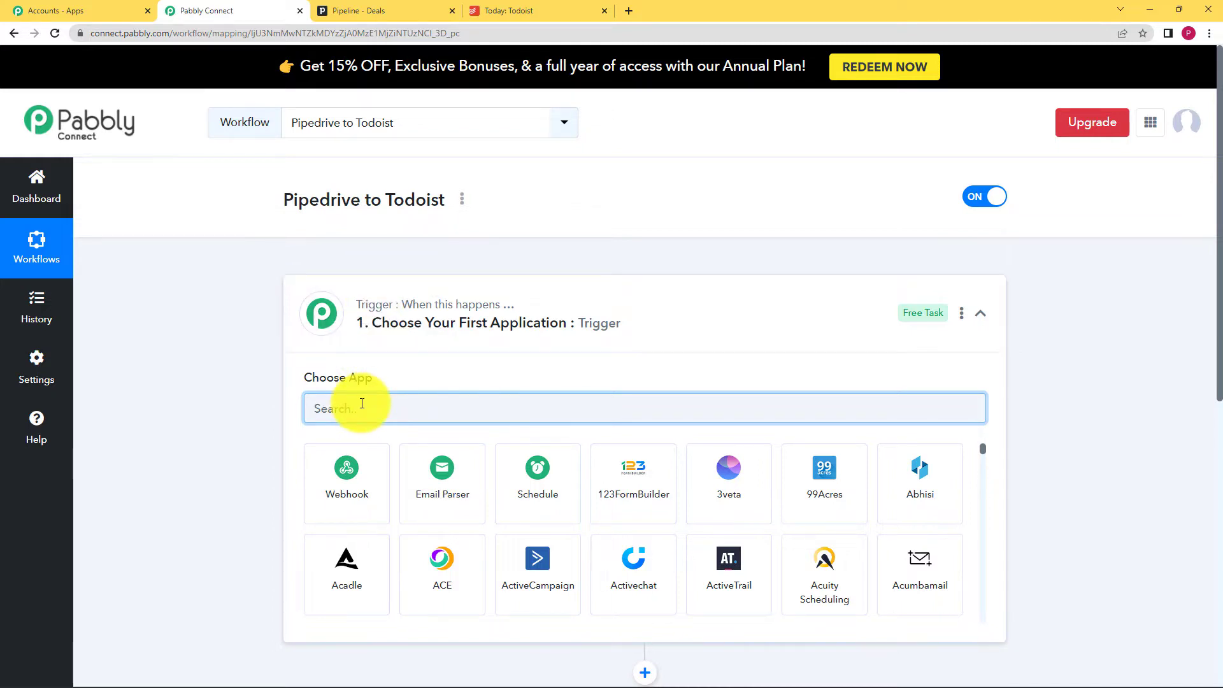
# - Toggle the trigger and action cards, then search the trigger apps for 'pipe'
pyautogui.click(360, 319)
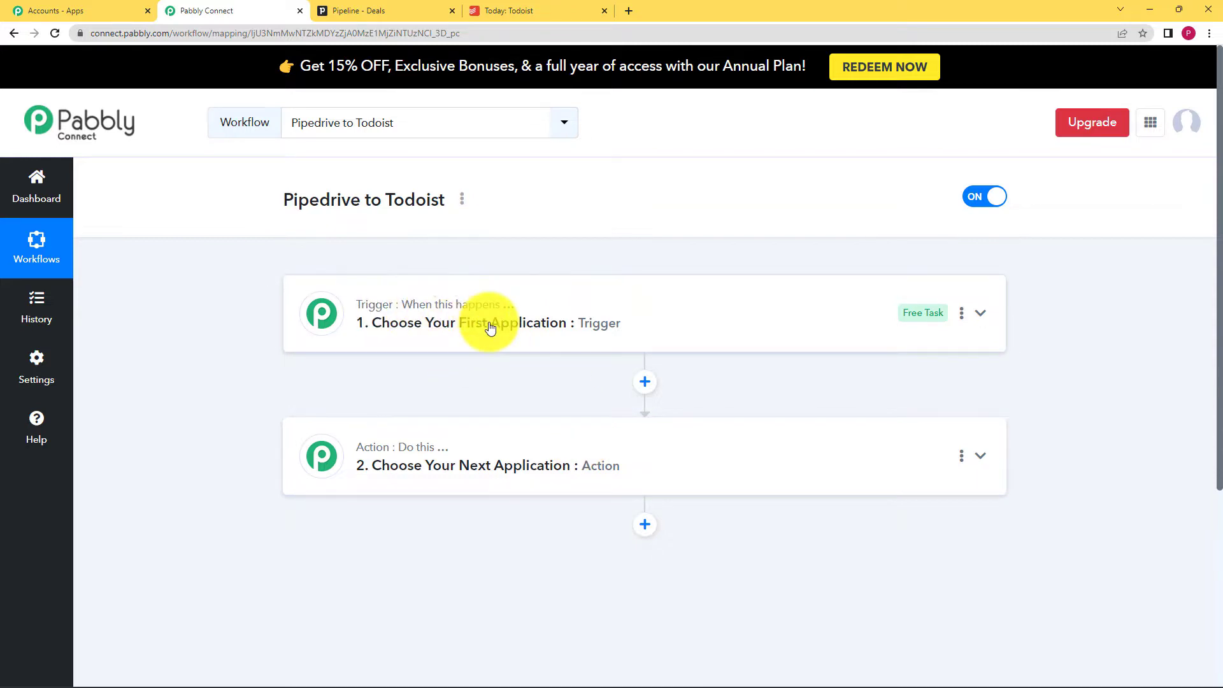
pyautogui.click(560, 315)
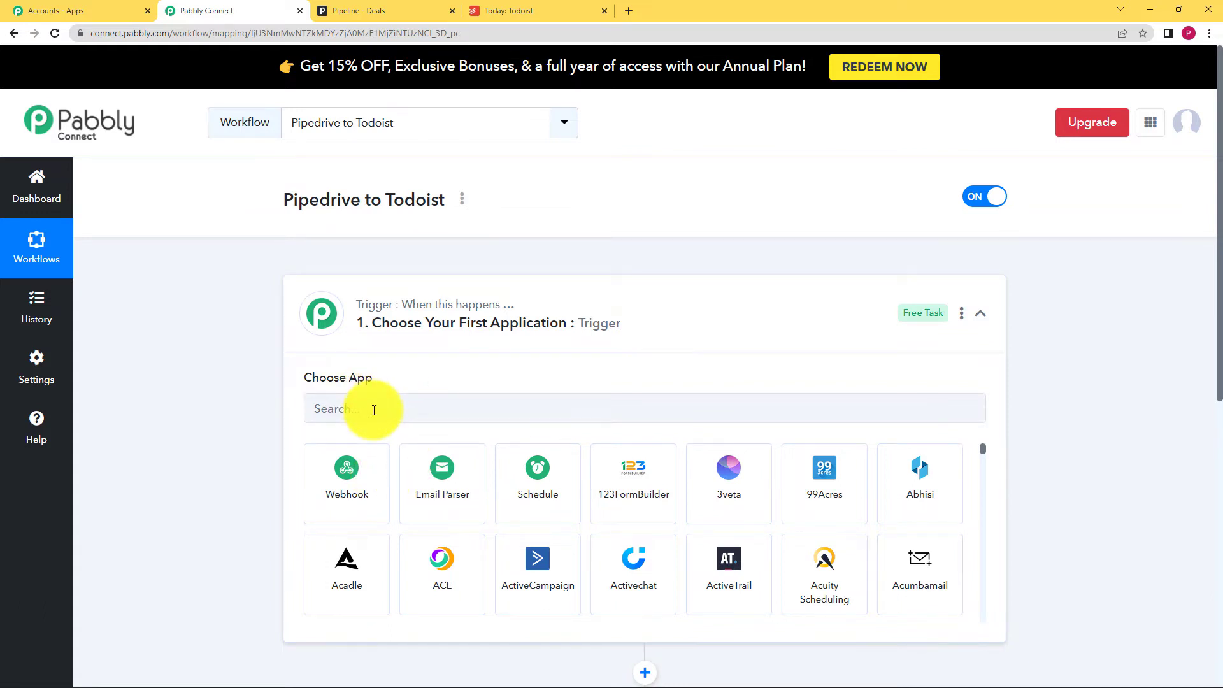
pyautogui.click(500, 313)
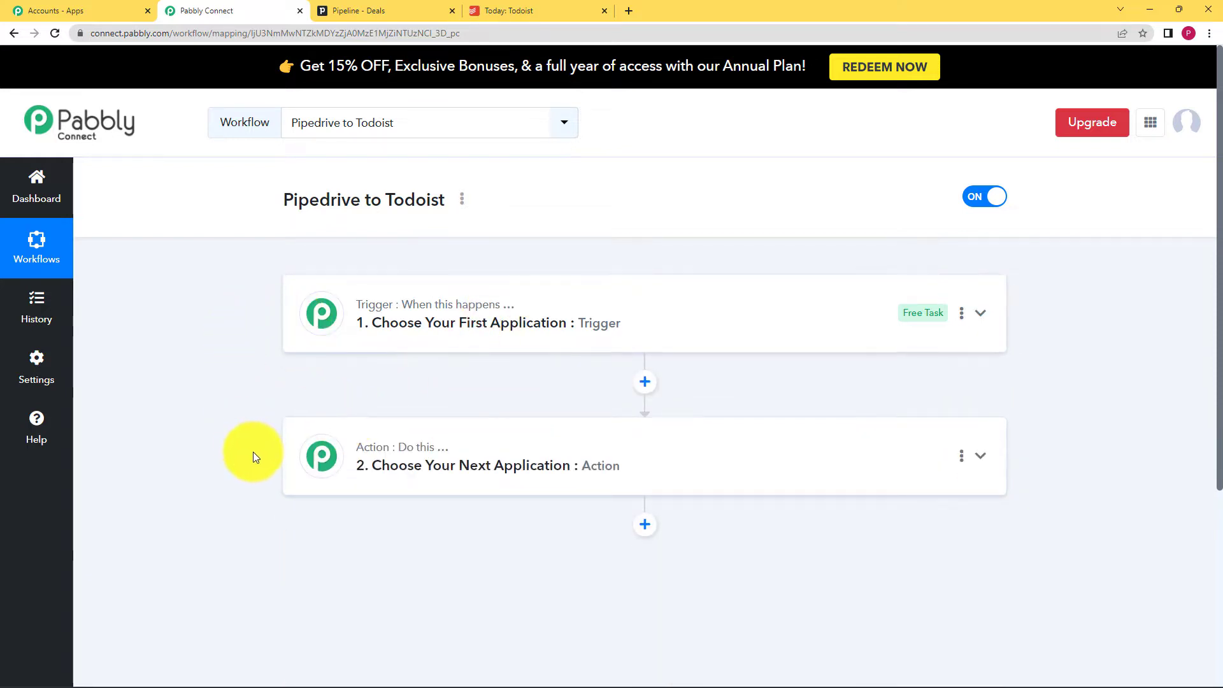
pyautogui.click(431, 447)
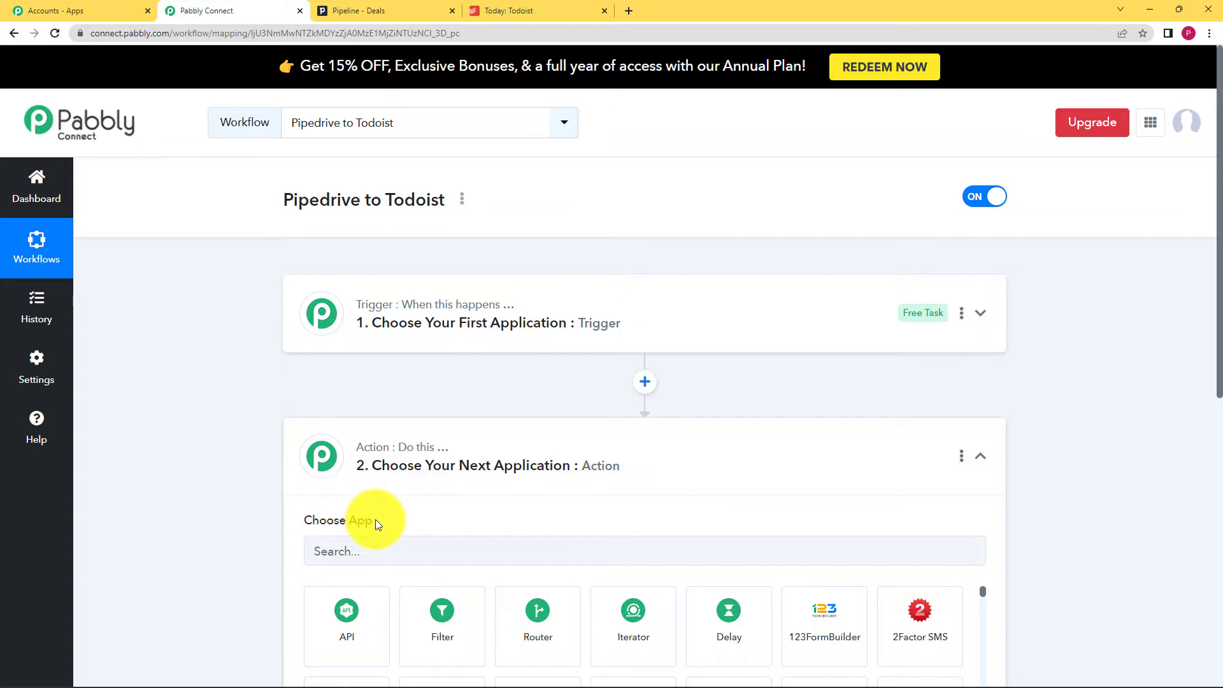
pyautogui.doubleClick(508, 304)
pyautogui.click(383, 402)
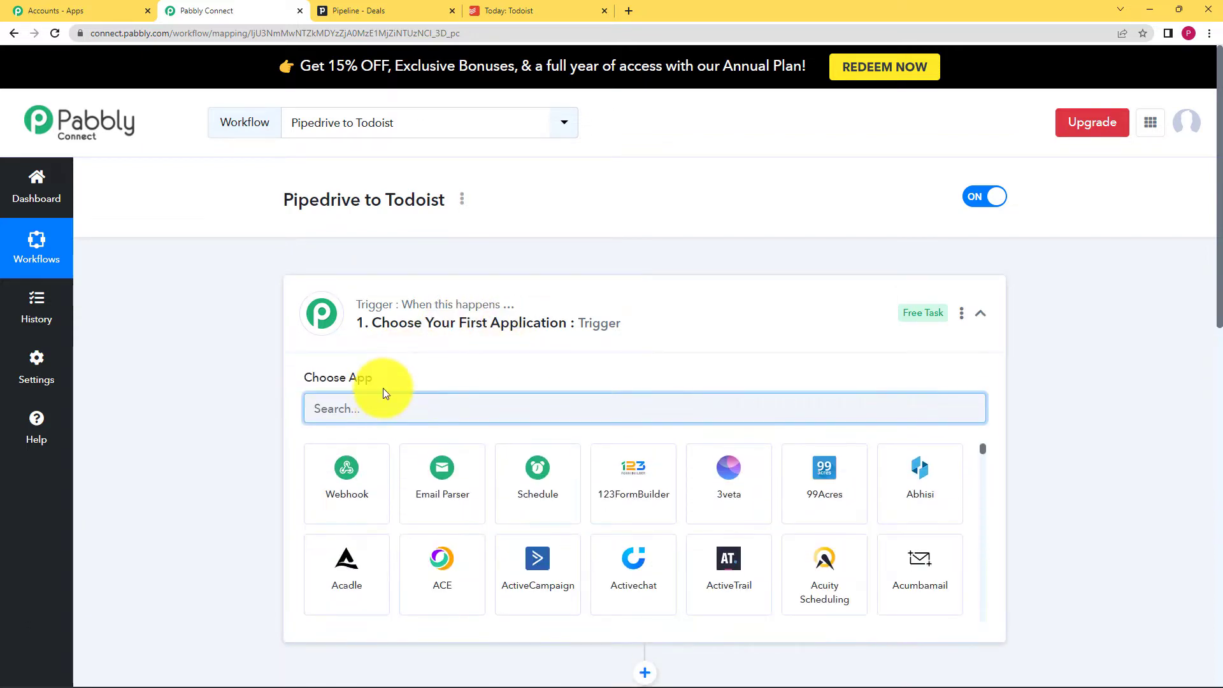
pyautogui.write('pipe')
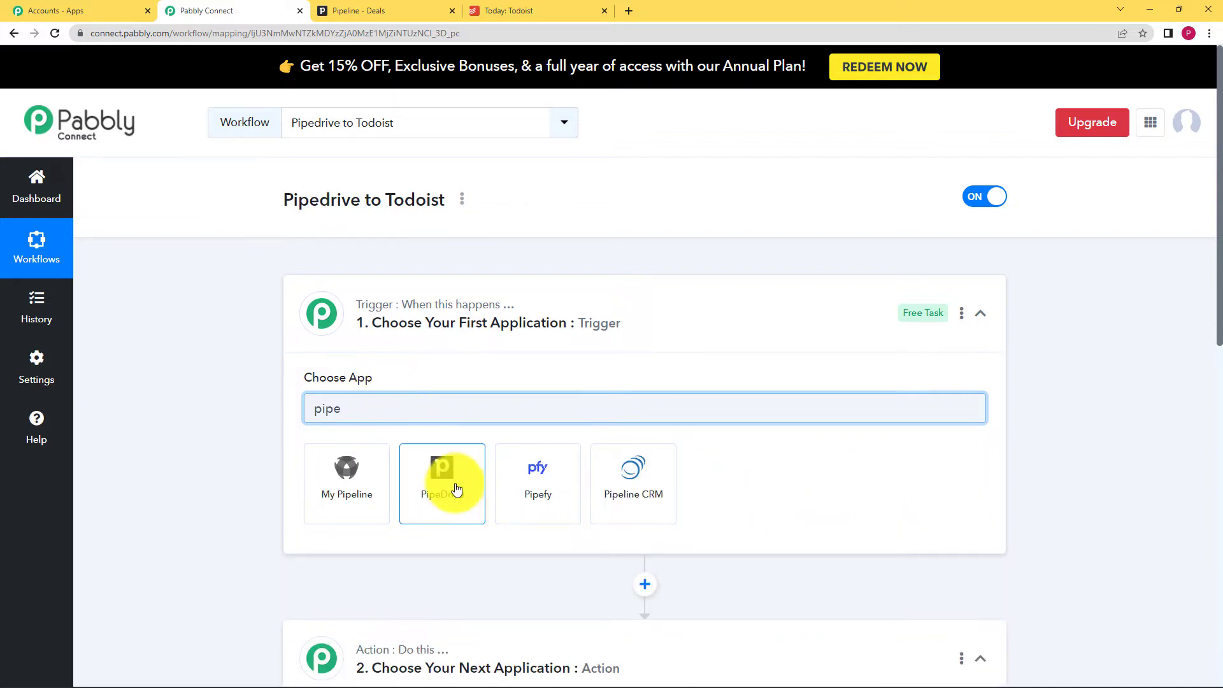
# - Open Pipedrive's Activities list, glance at Todoist, and return to Pabbly Connect
pyautogui.click(382, 10)
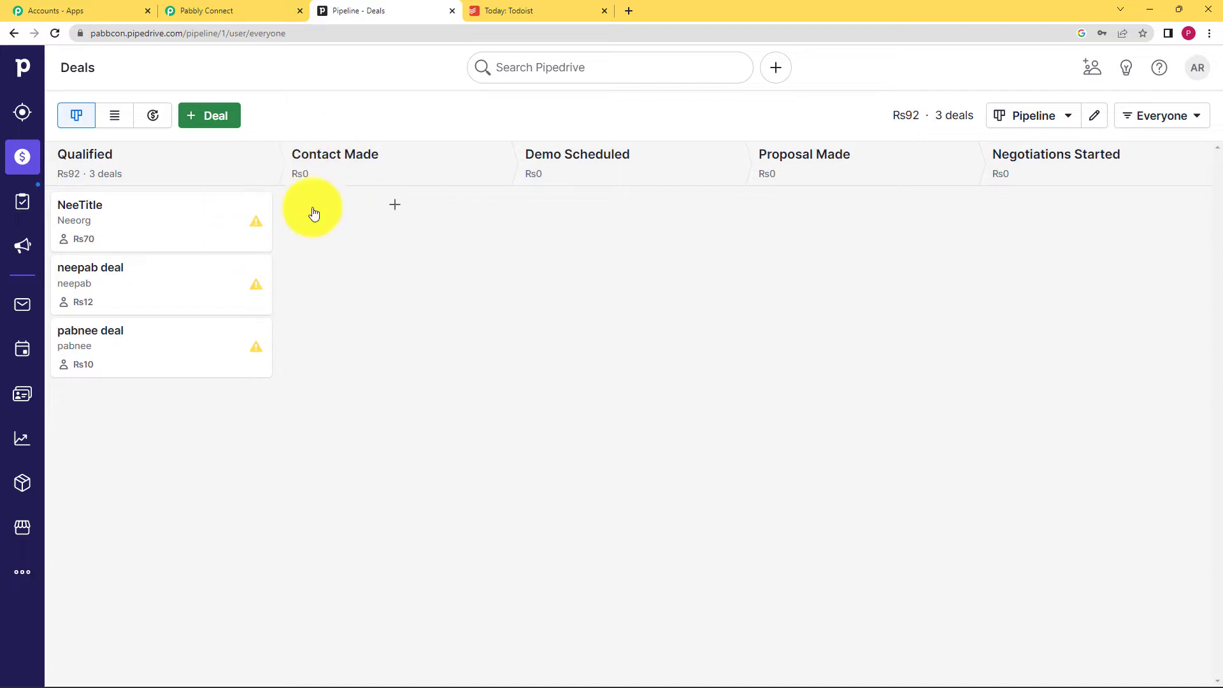
pyautogui.click(31, 351)
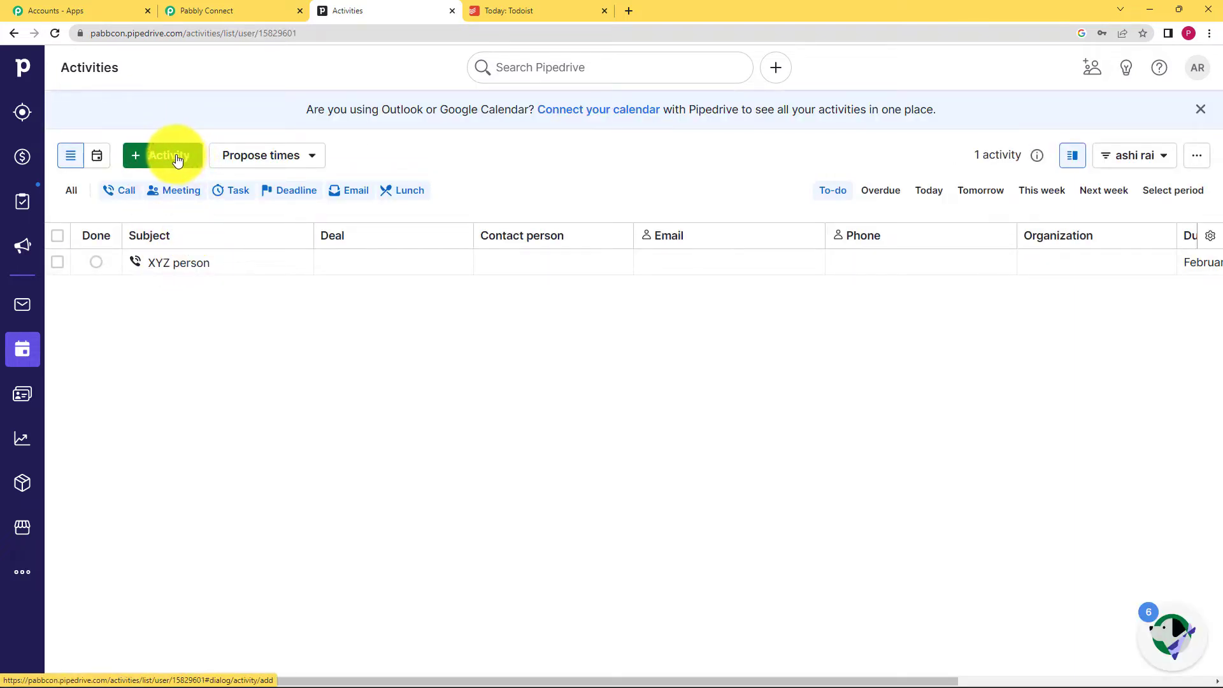
pyautogui.click(501, 11)
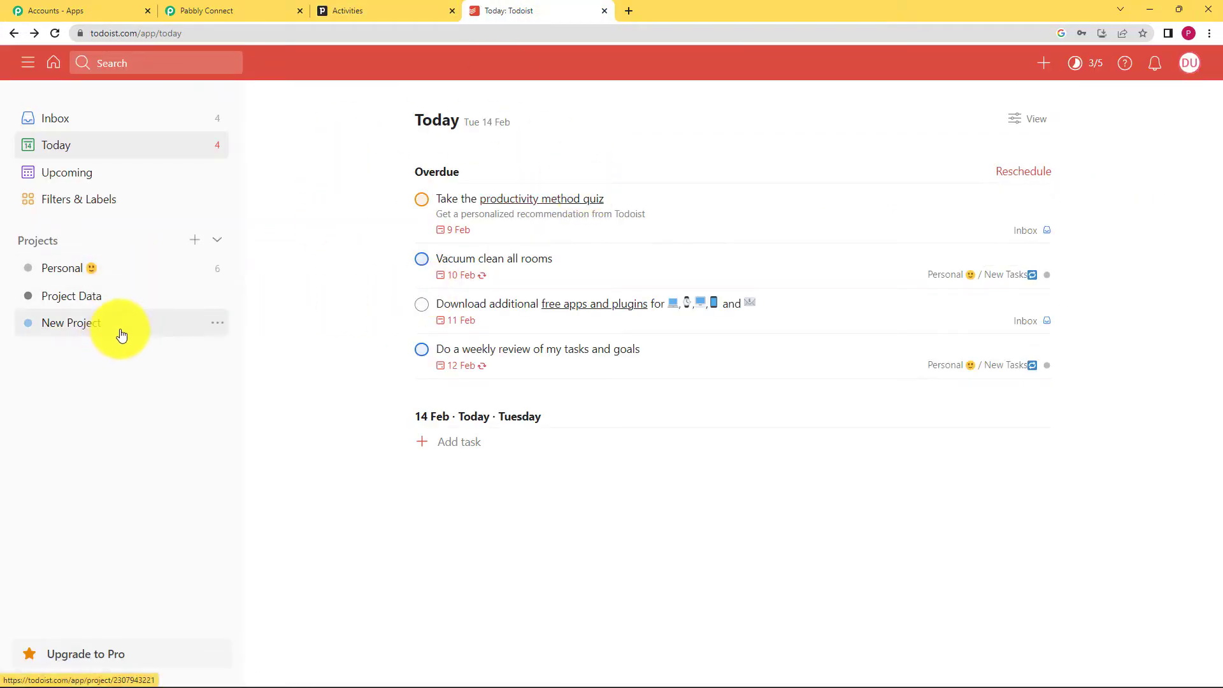
pyautogui.click(210, 8)
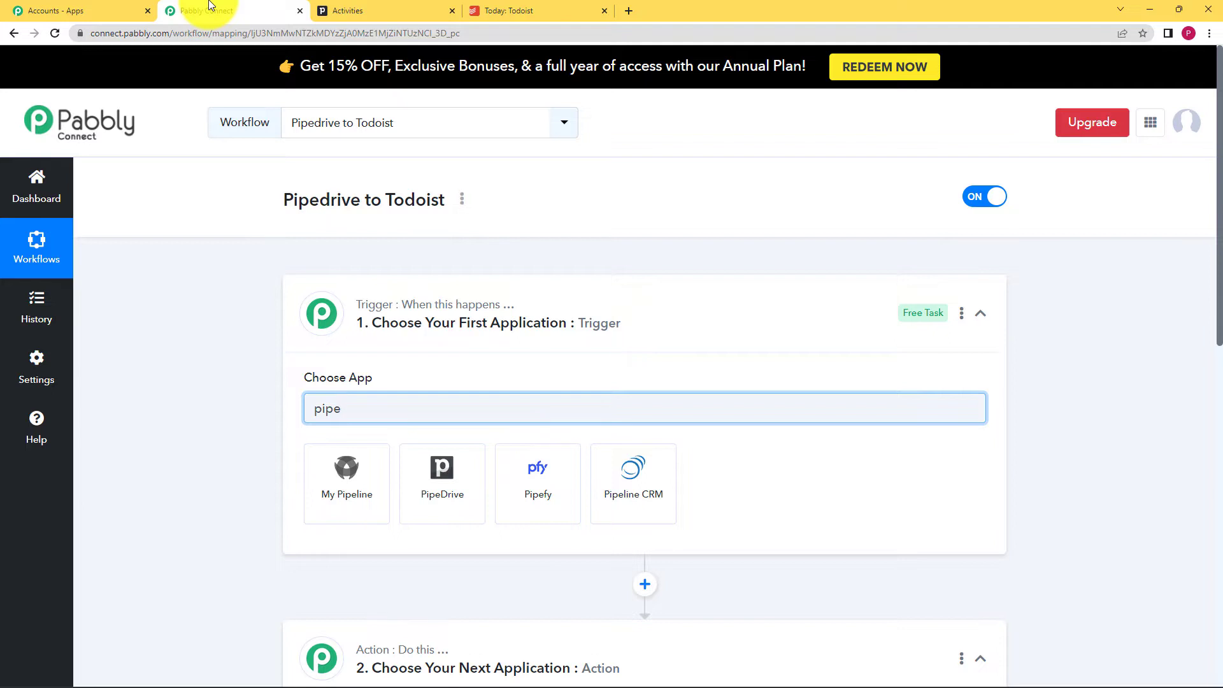
# - Set the trigger app to PipeDrive with the New Activity event
pyautogui.click(444, 481)
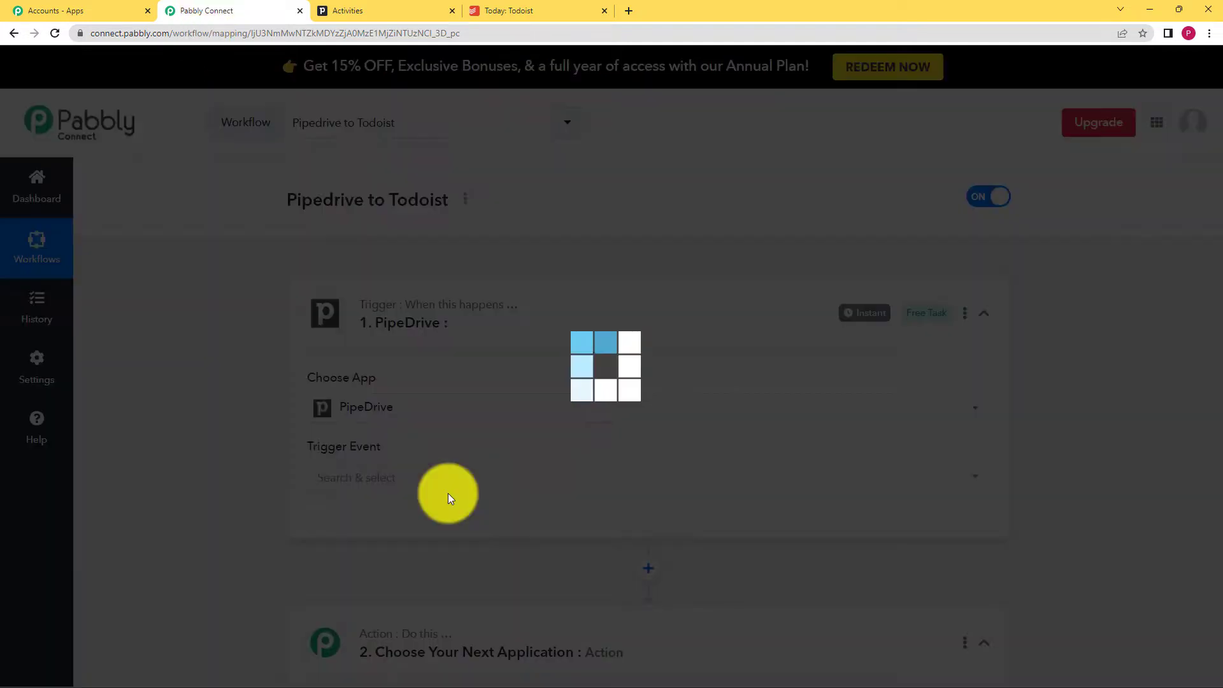
pyautogui.click(396, 479)
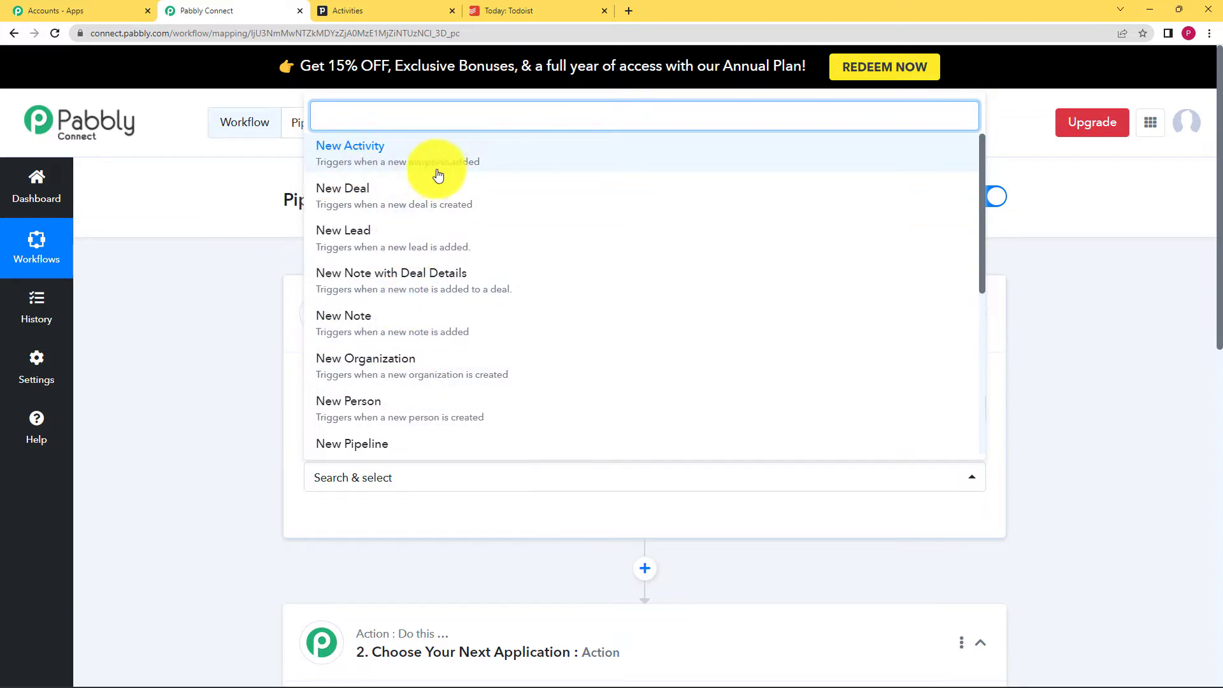
pyautogui.click(474, 165)
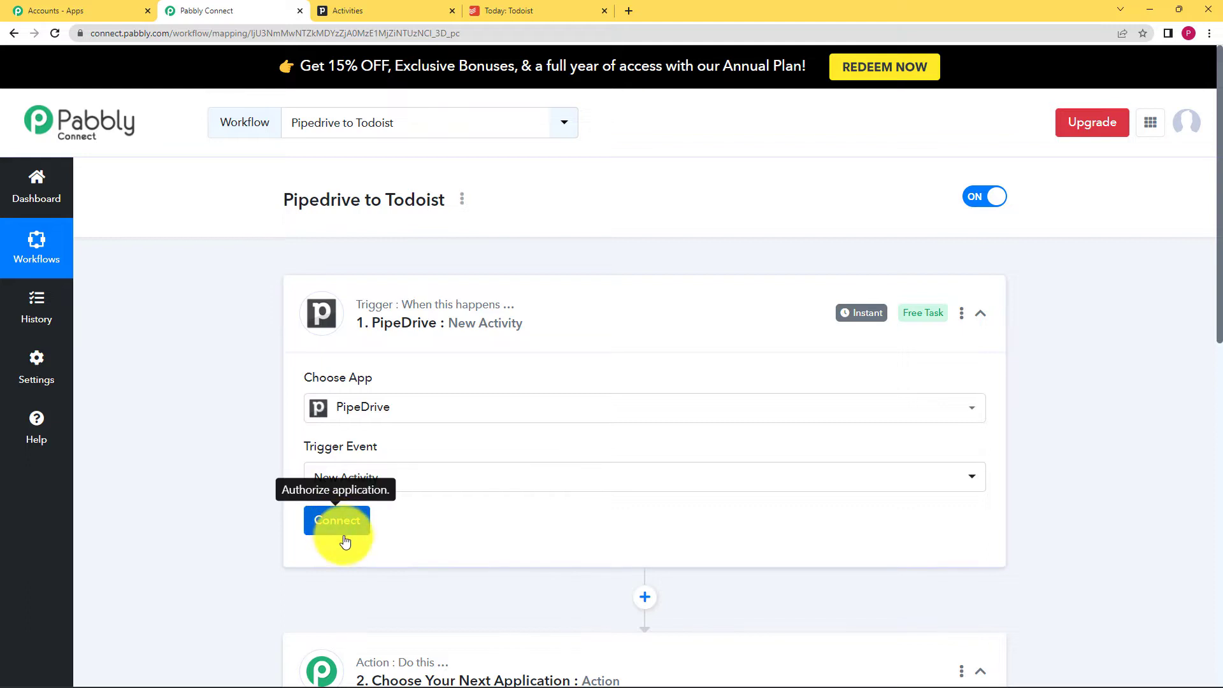
pyautogui.click(408, 11)
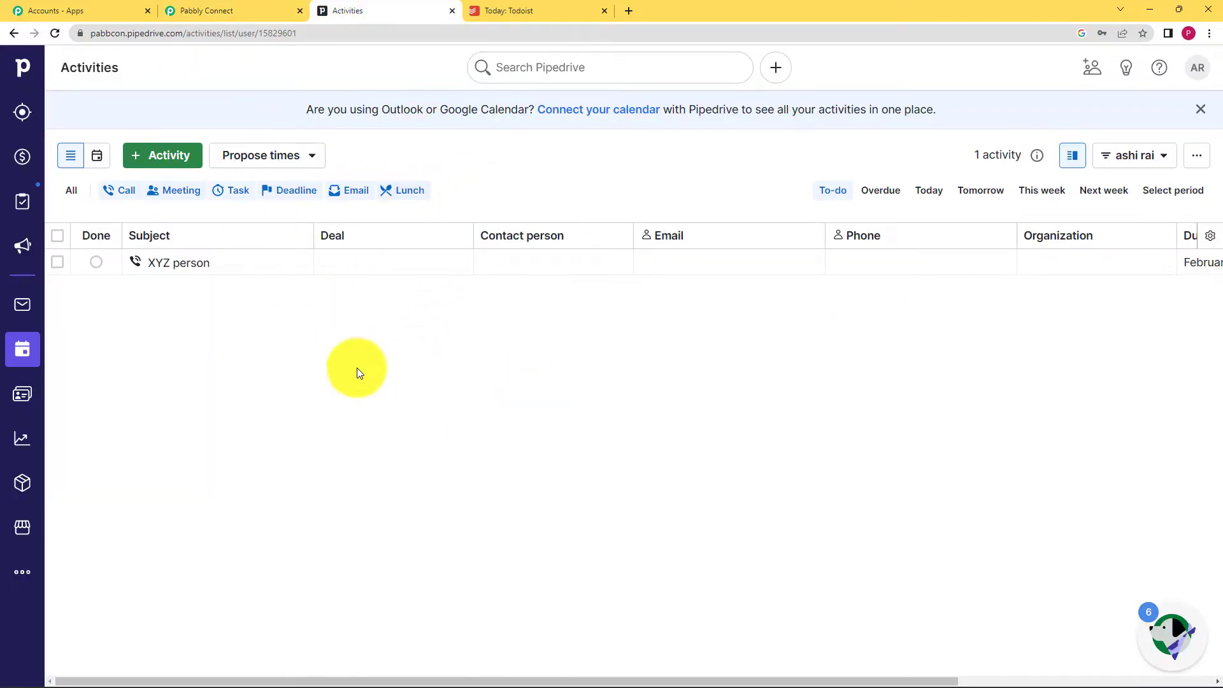
pyautogui.click(262, 16)
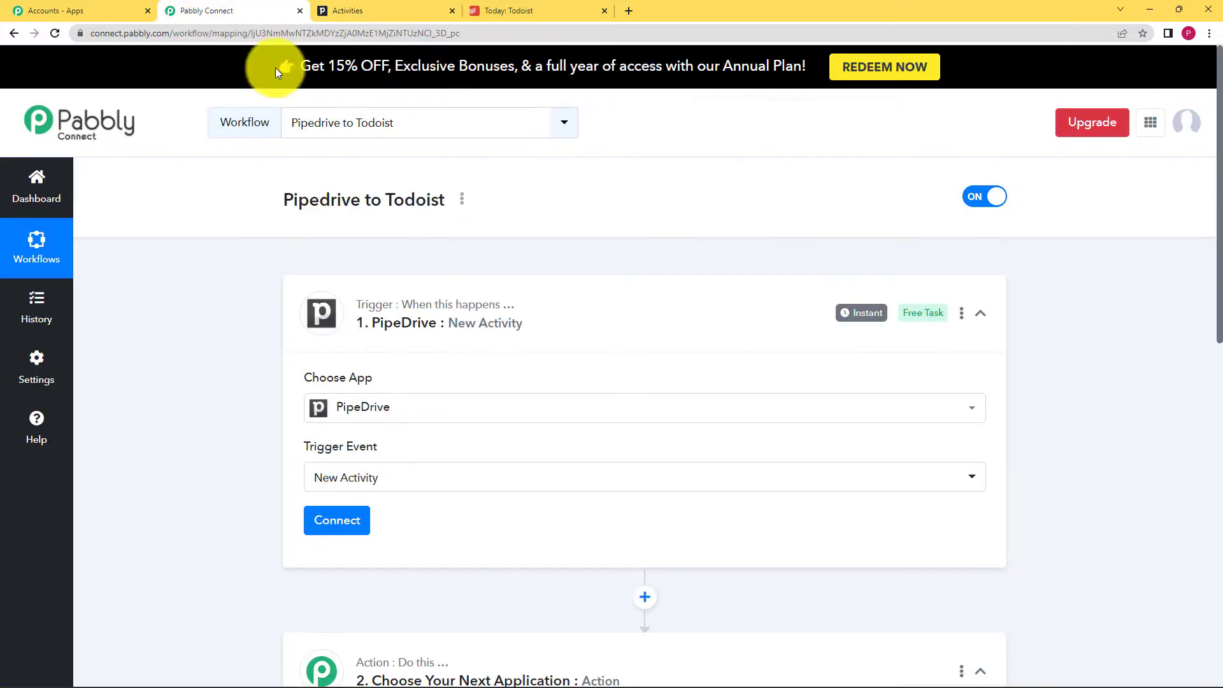
# - Add a new PipeDrive connection (PipeDrive #17) and switch to Pipedrive for its API token
pyautogui.click(347, 521)
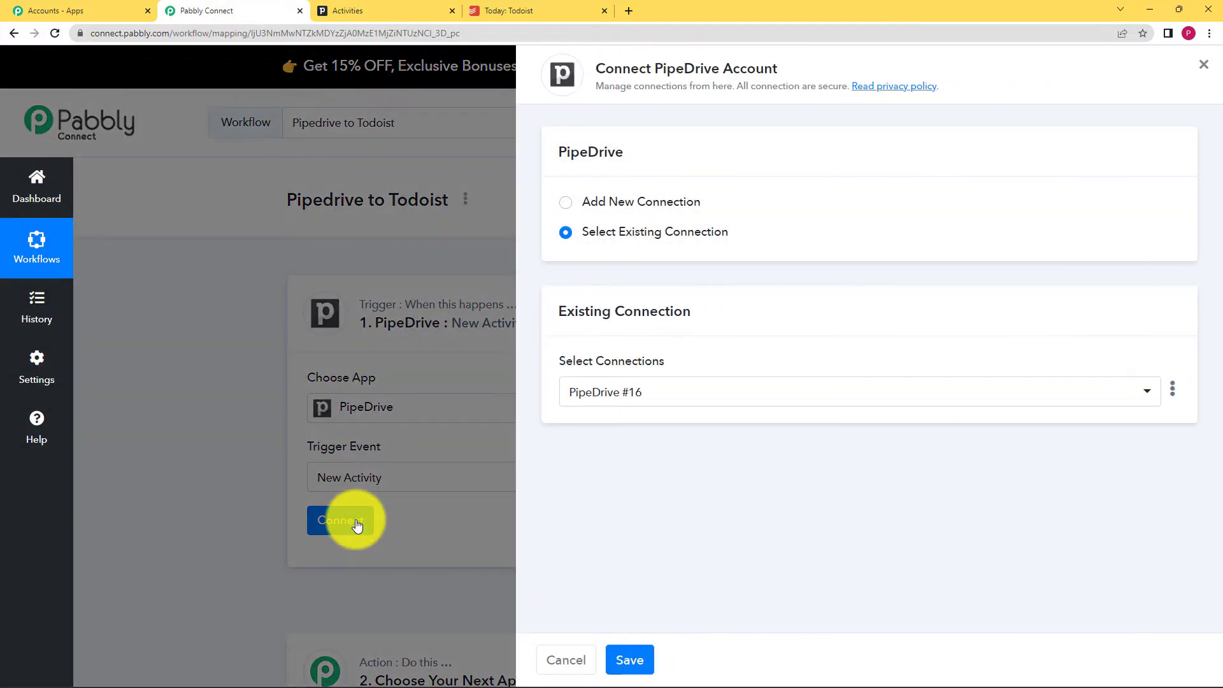
pyautogui.click(613, 203)
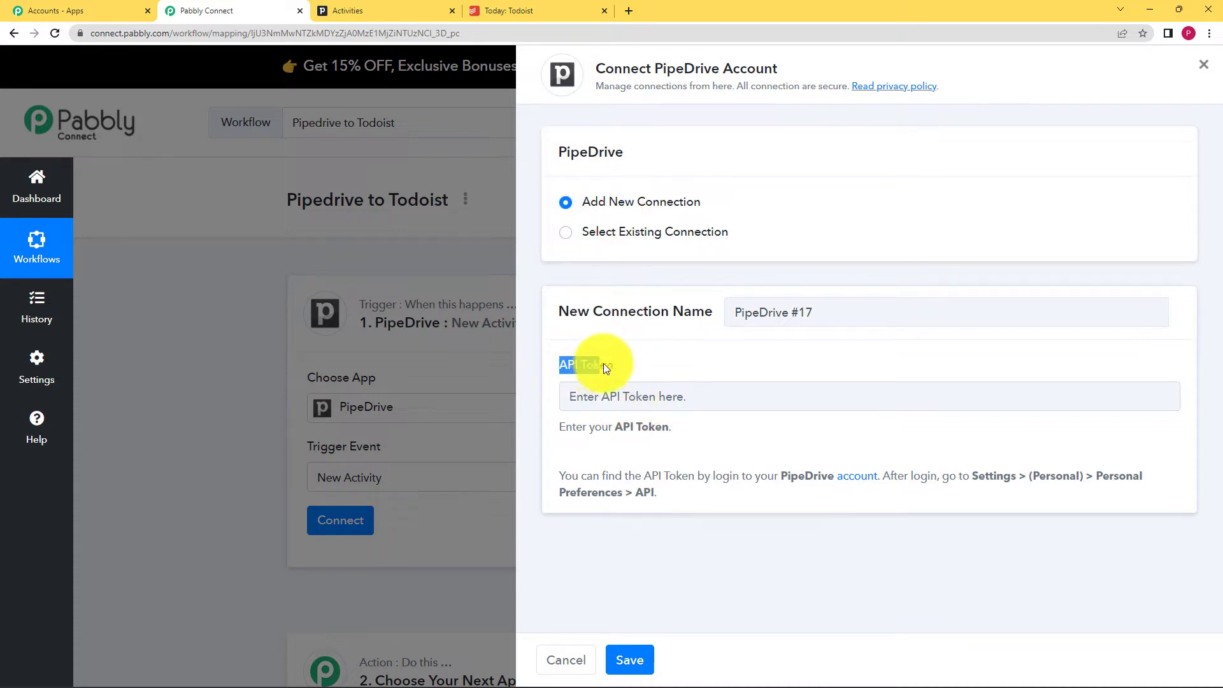
pyautogui.click(626, 363)
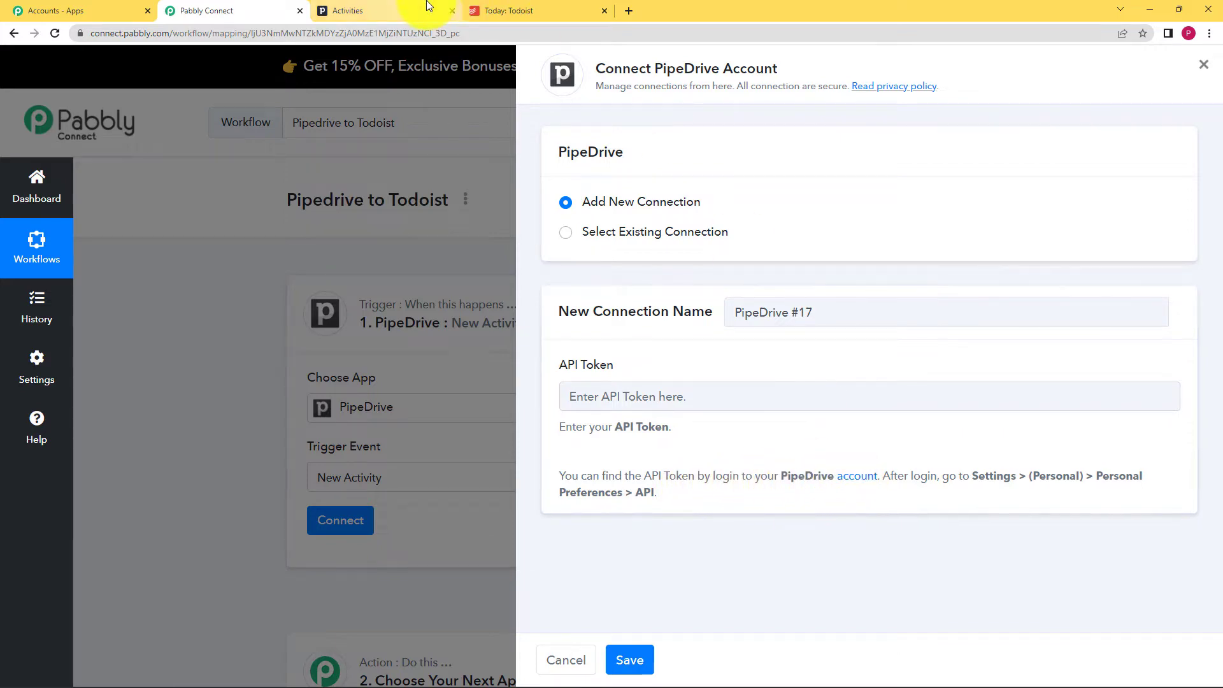
pyautogui.click(392, 11)
pyautogui.click(262, 6)
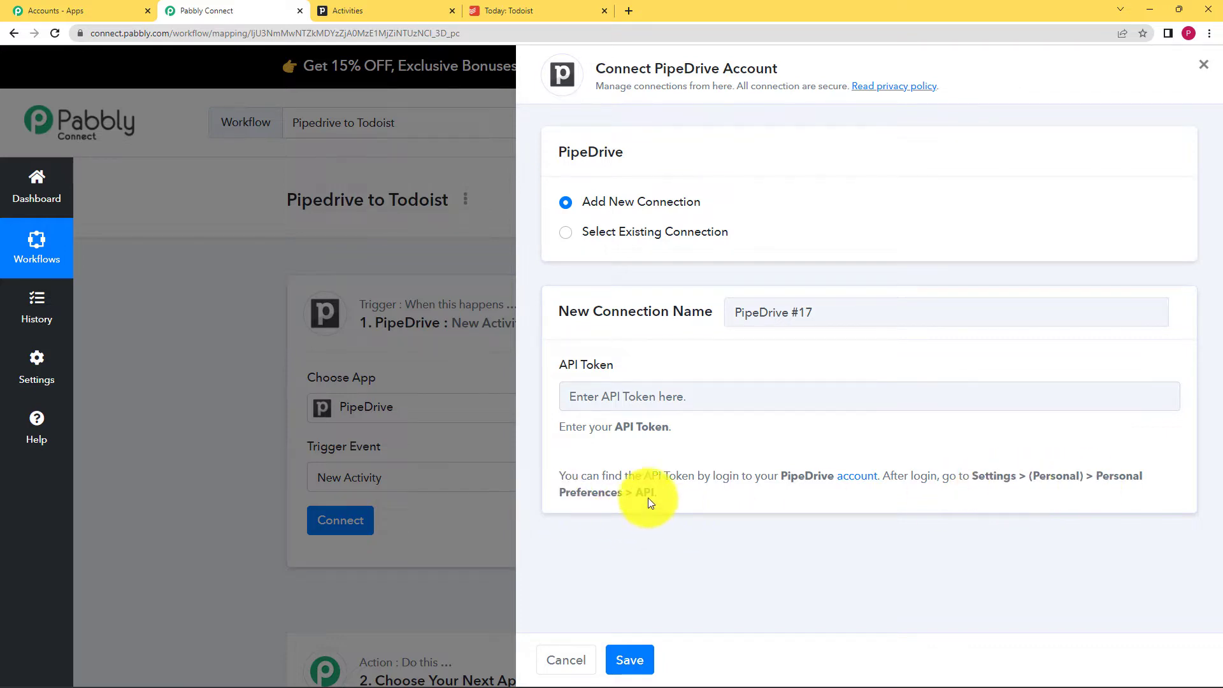
pyautogui.click(387, 6)
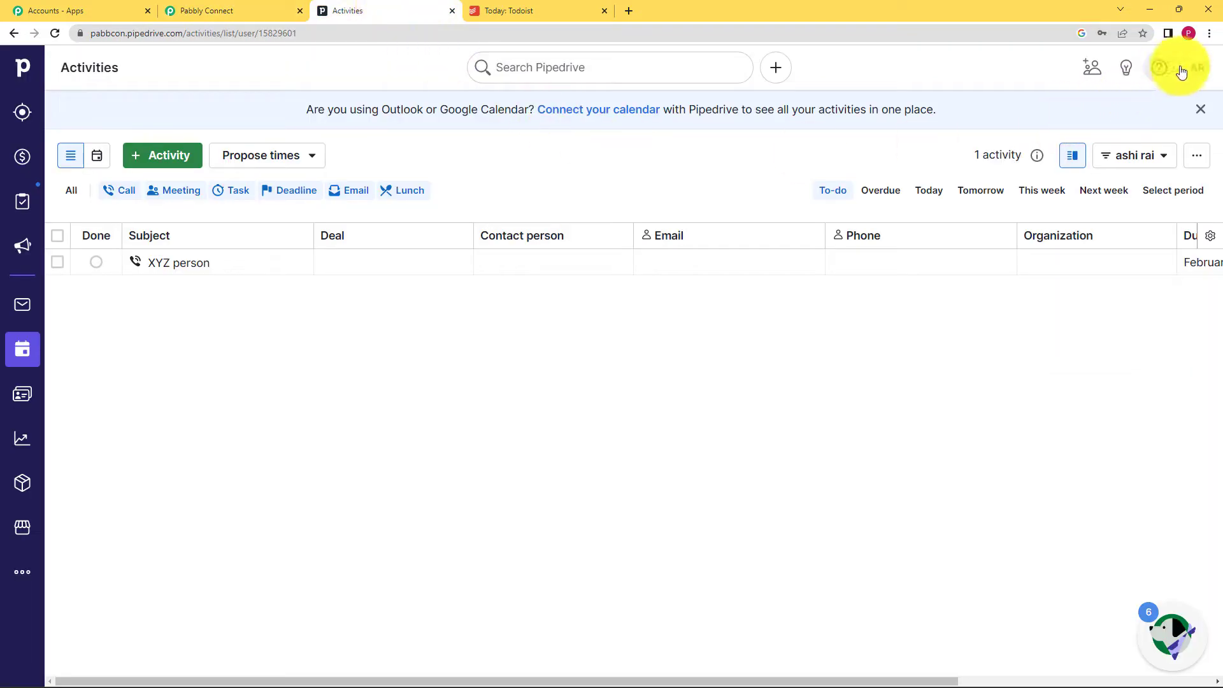
# - Generate and copy a new personal API token from Pipedrive's personal preferences
pyautogui.click(1201, 69)
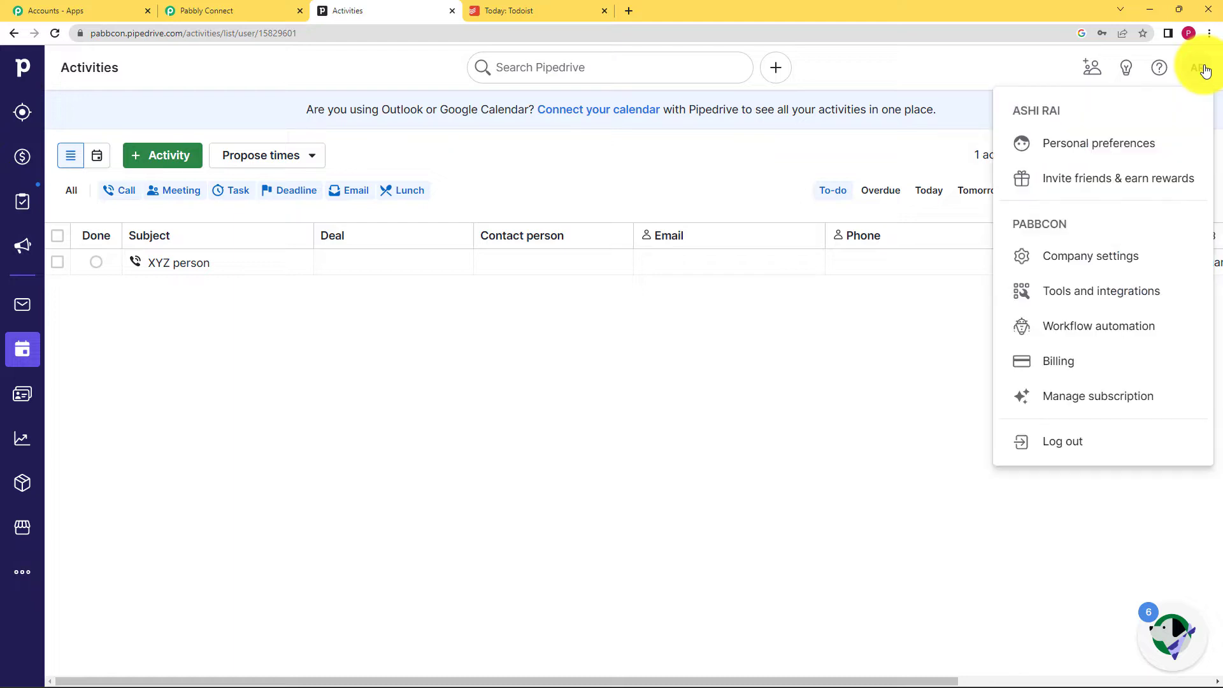
pyautogui.click(1119, 144)
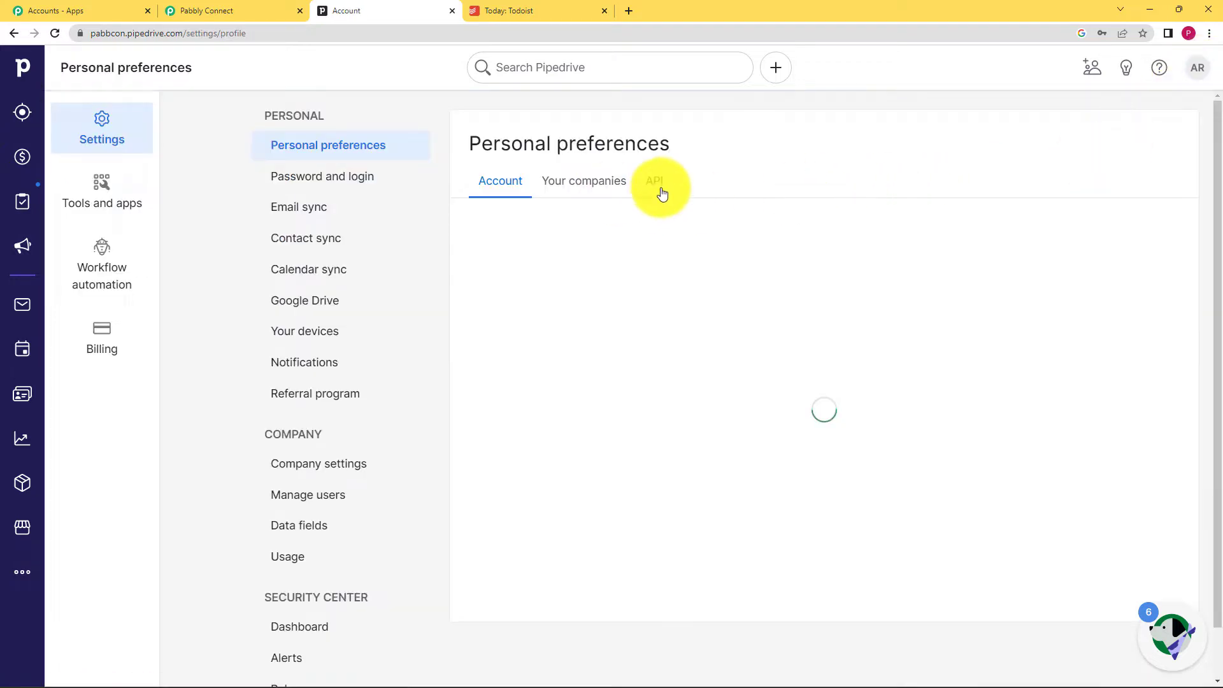
pyautogui.click(656, 185)
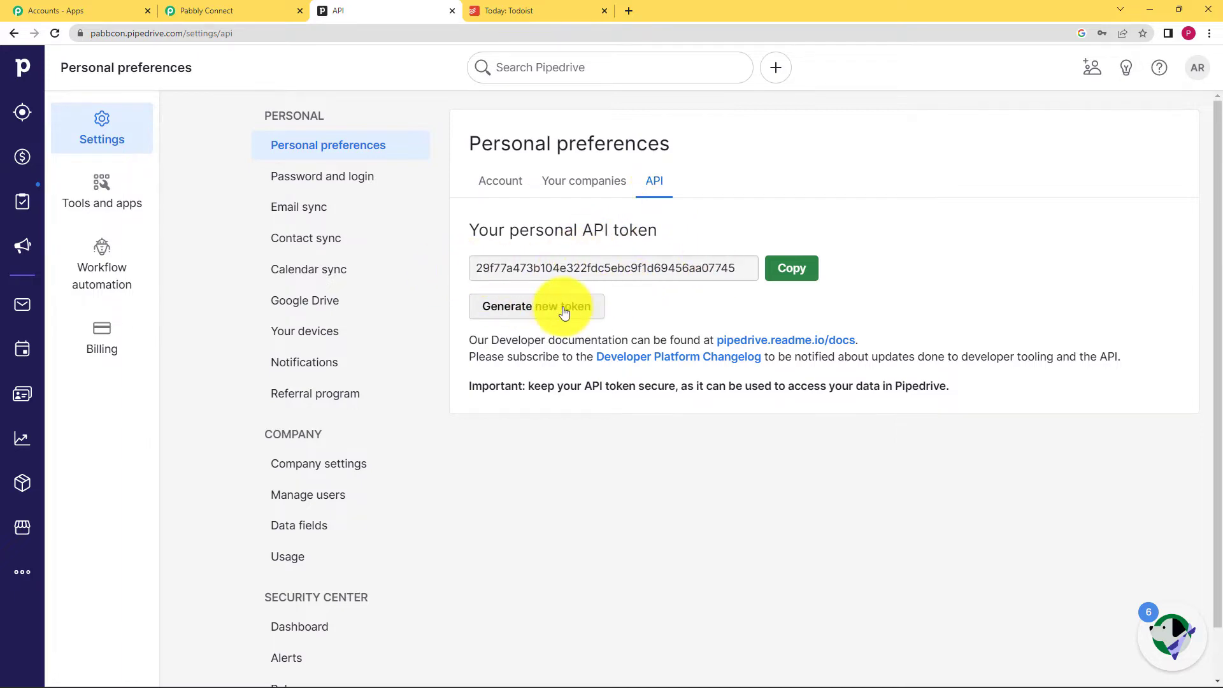
pyautogui.click(575, 312)
pyautogui.click(717, 437)
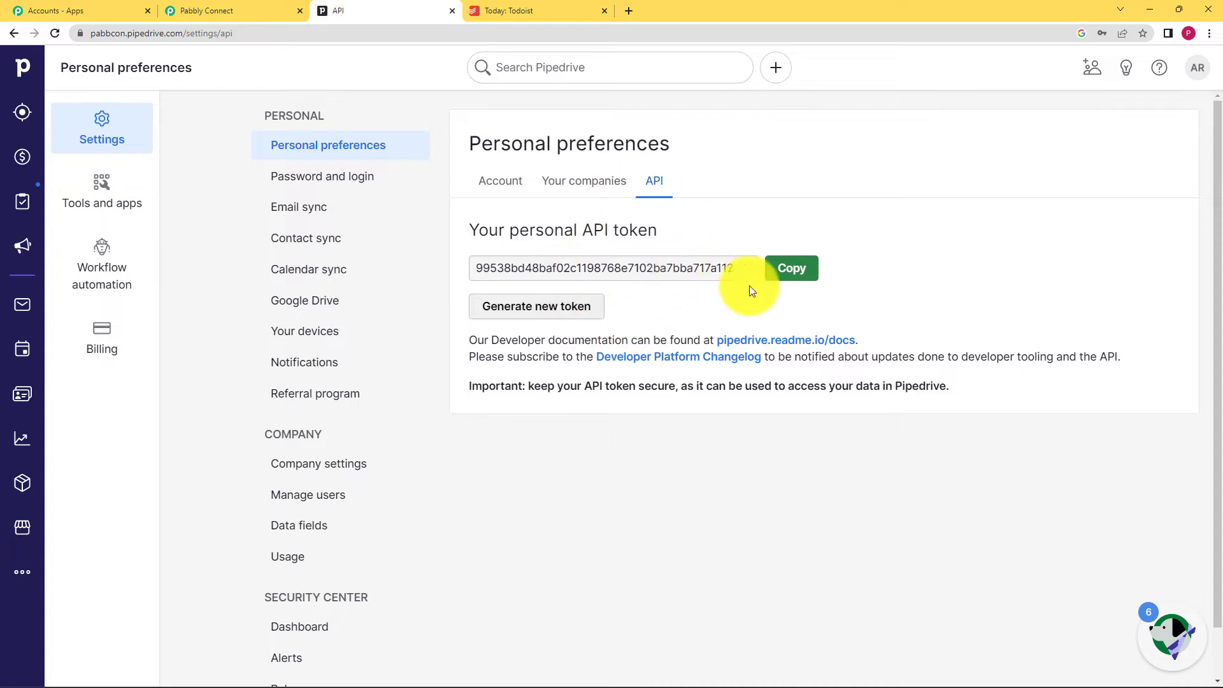
pyautogui.click(793, 271)
pyautogui.click(264, 10)
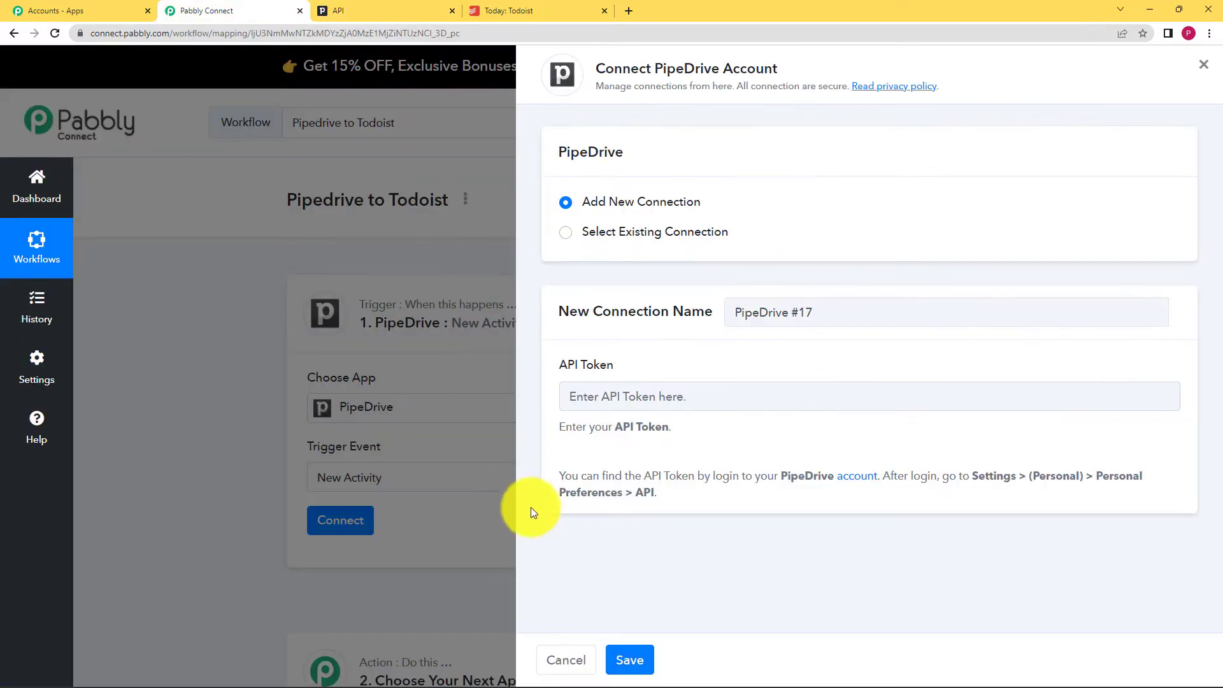
pyautogui.click(649, 400)
# - Paste the API token, save the PipeDrive connection, and scroll to Company Domain
pyautogui.hotkey('ctrl', 'v')
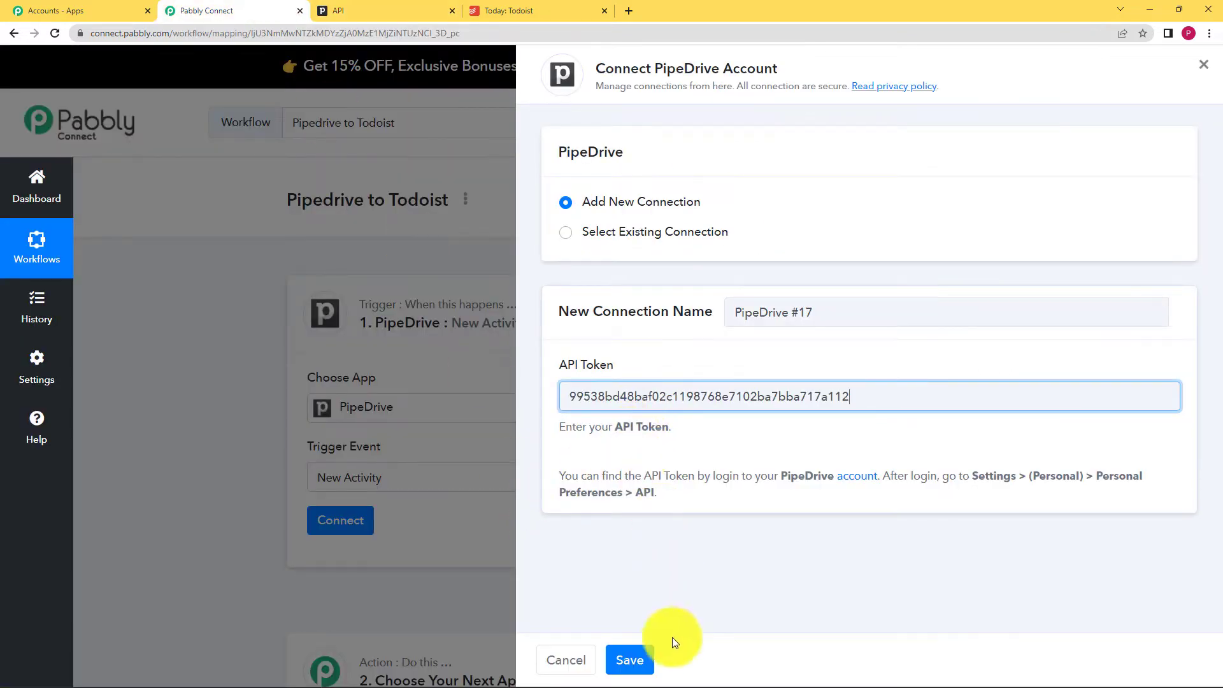
pyautogui.click(630, 662)
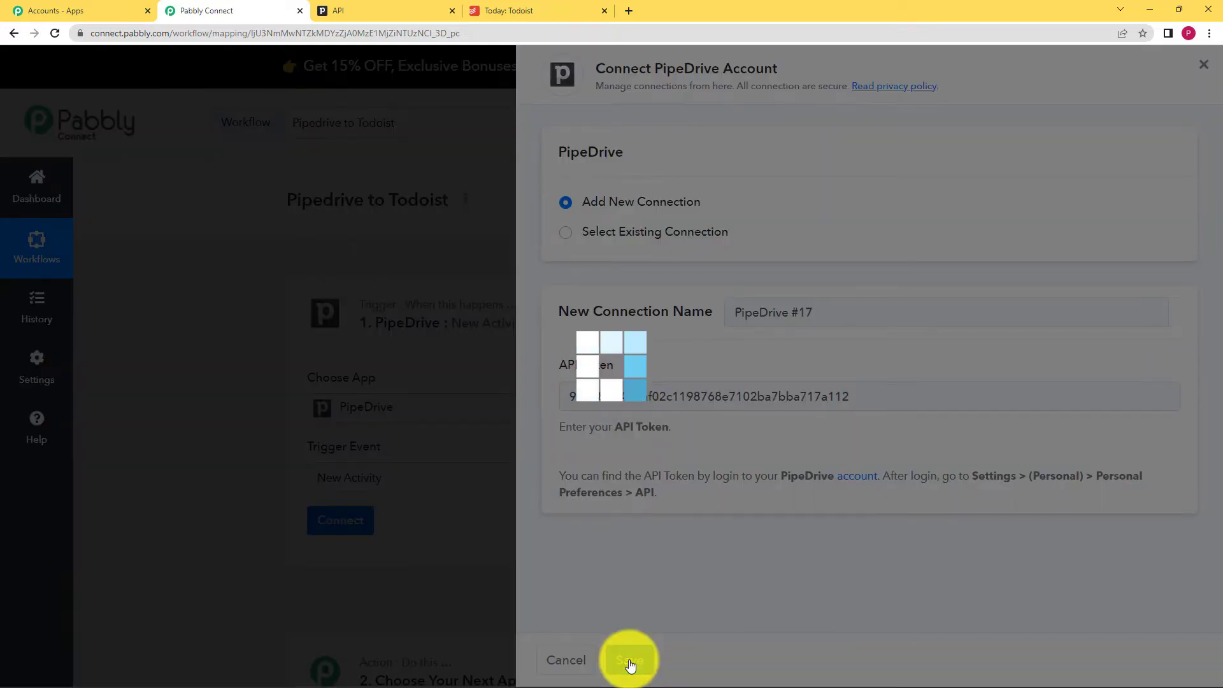
pyautogui.scroll(-3, 445, 516)
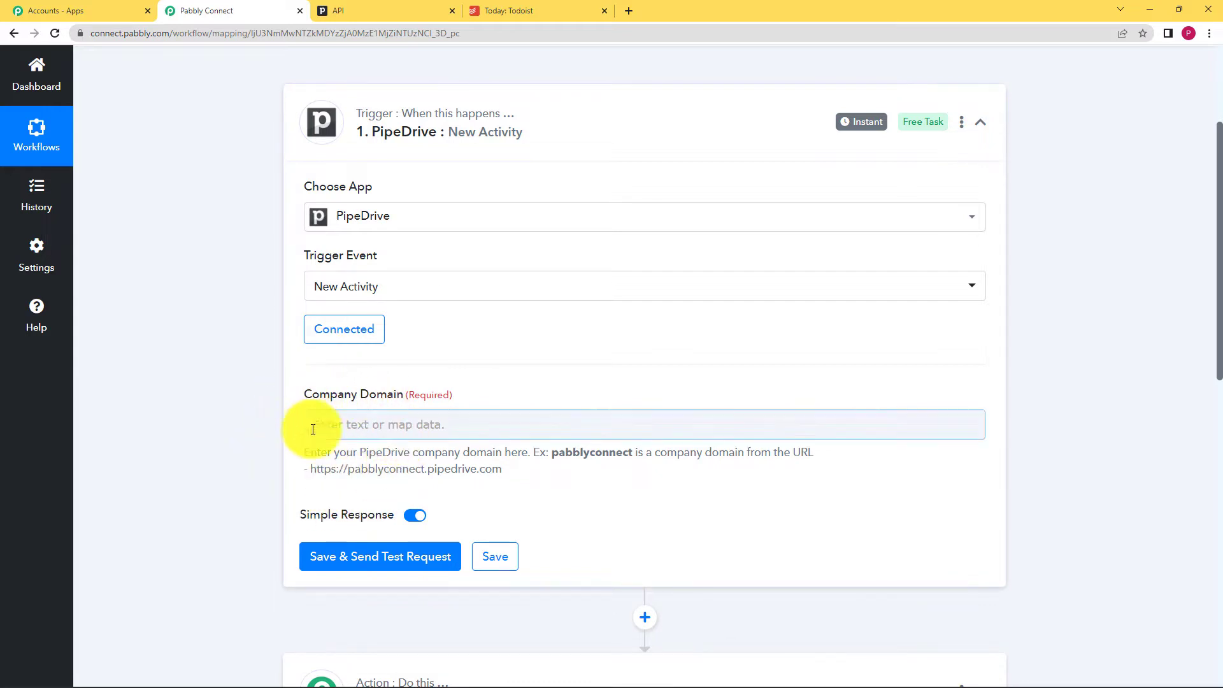
# - Copy the 'pabbcon' subdomain from Pipedrive's URL into the Company Domain field
pyautogui.click(390, 5)
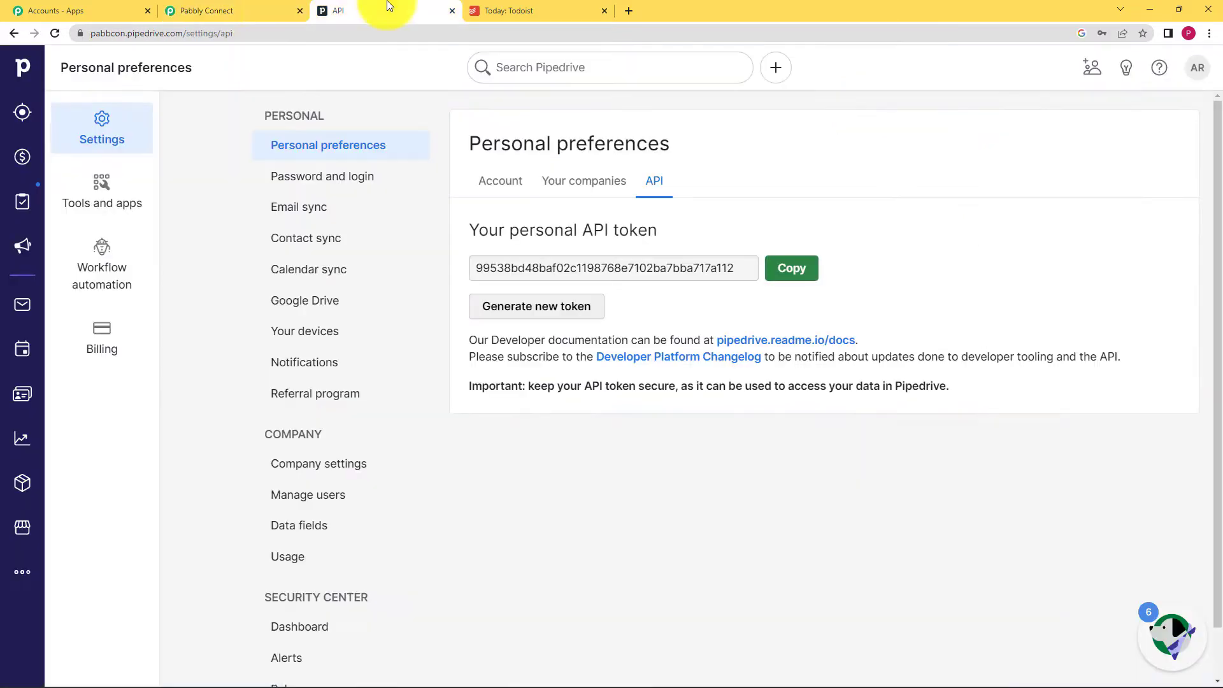
pyautogui.doubleClick(125, 33)
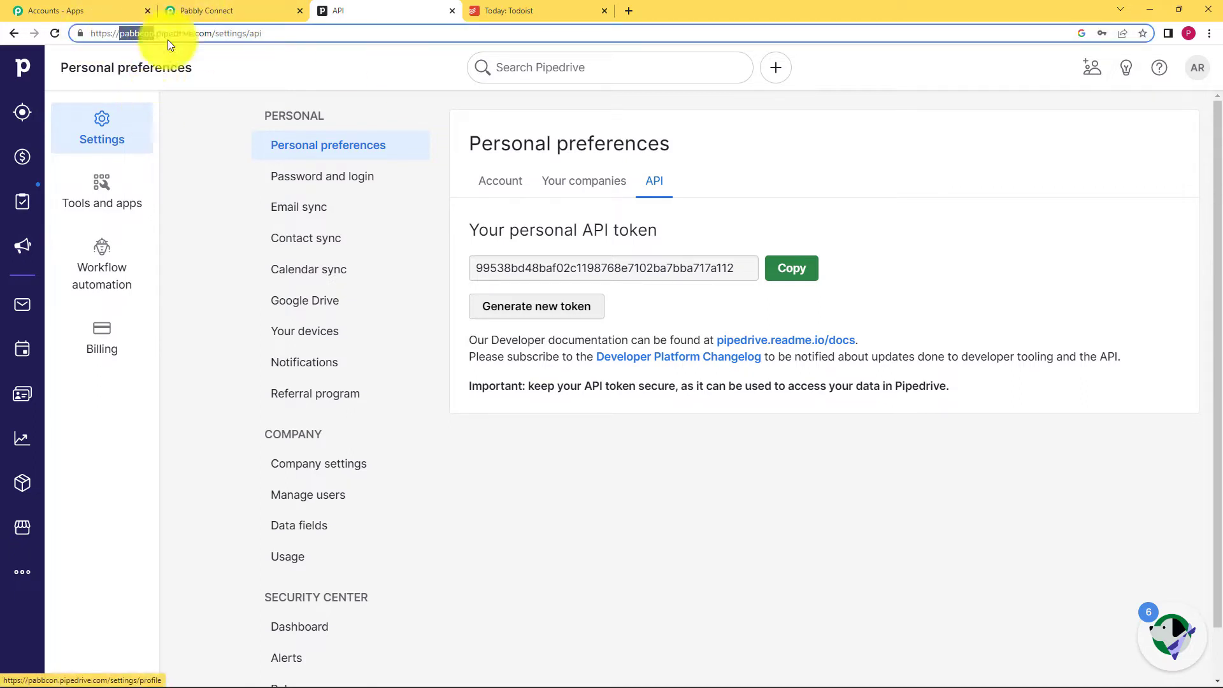
pyautogui.click(210, 11)
pyautogui.click(492, 423)
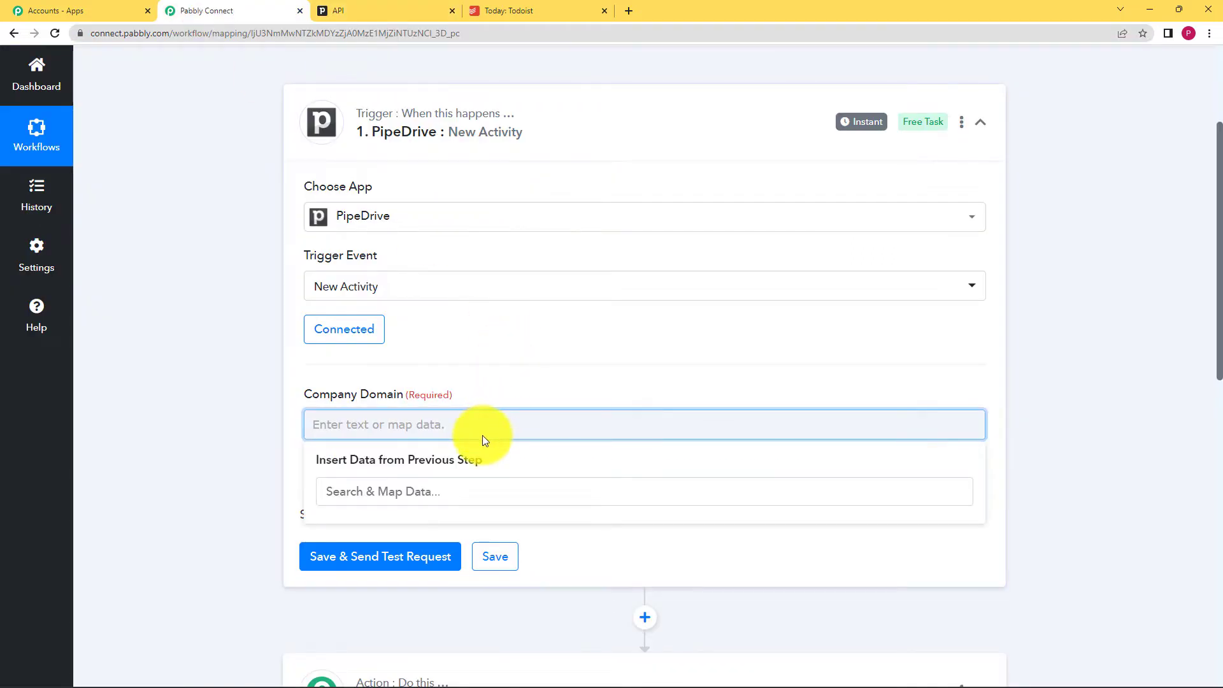
pyautogui.hotkey('ctrl', 'v')
pyautogui.click(220, 495)
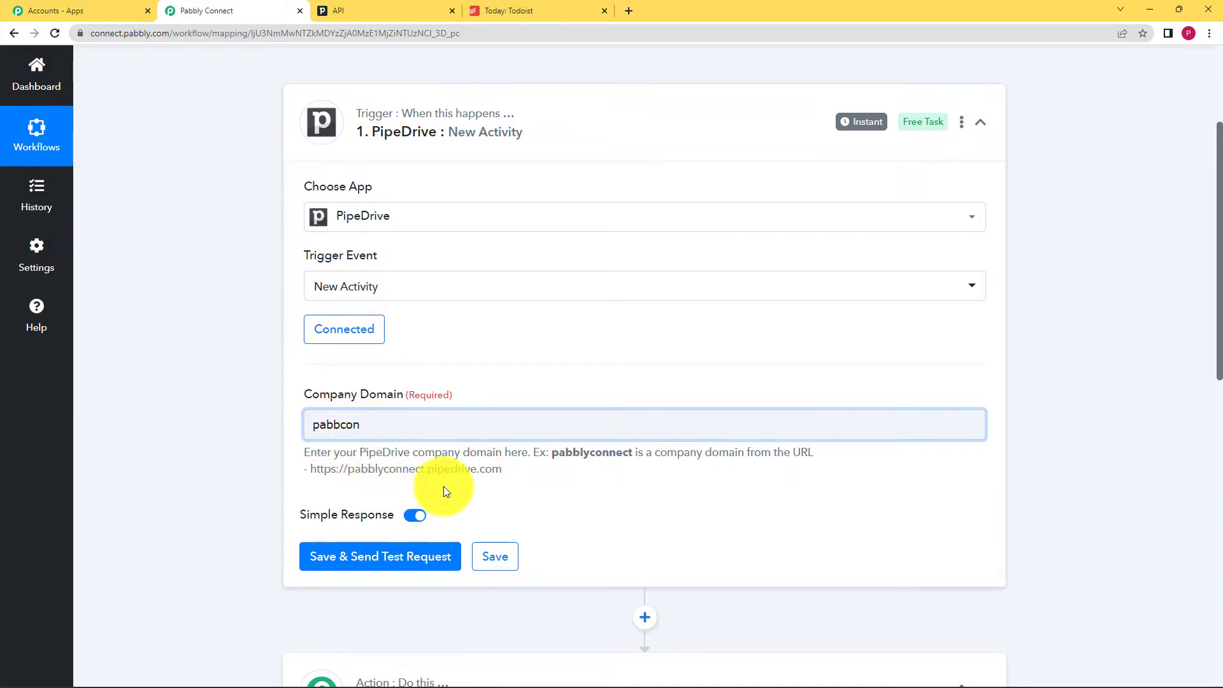
# - Verify the Company Domain, then save the trigger and send a test request
pyautogui.click(357, 8)
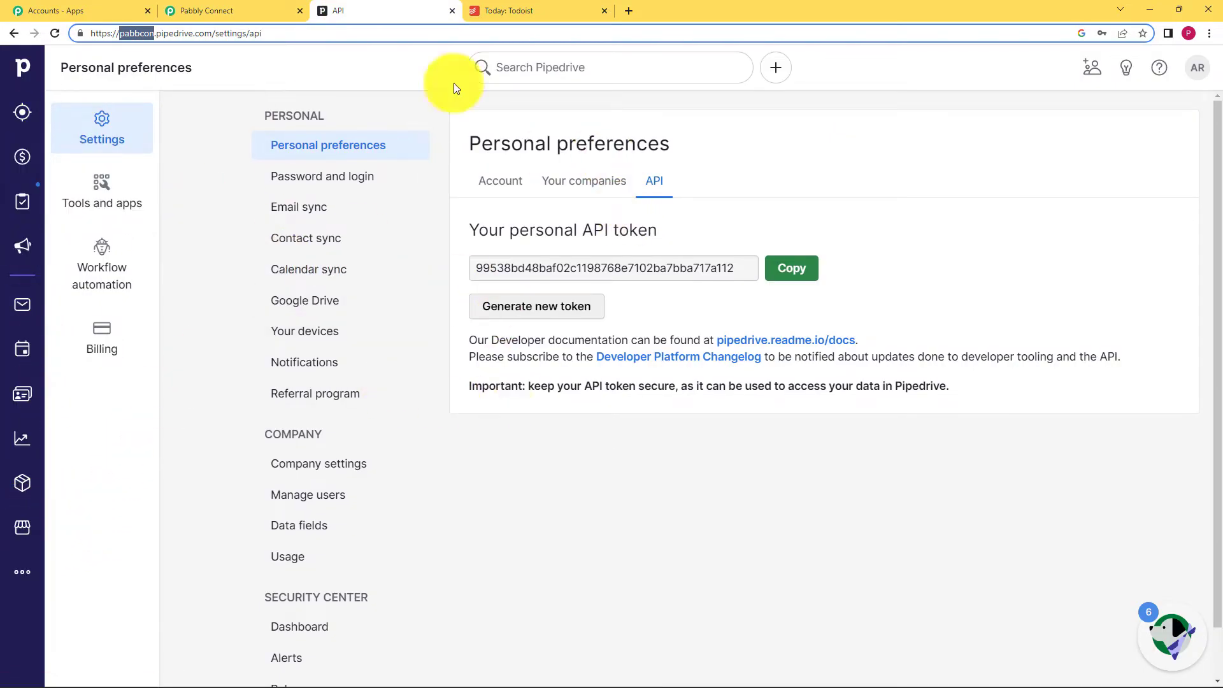
pyautogui.click(191, 7)
pyautogui.click(357, 420)
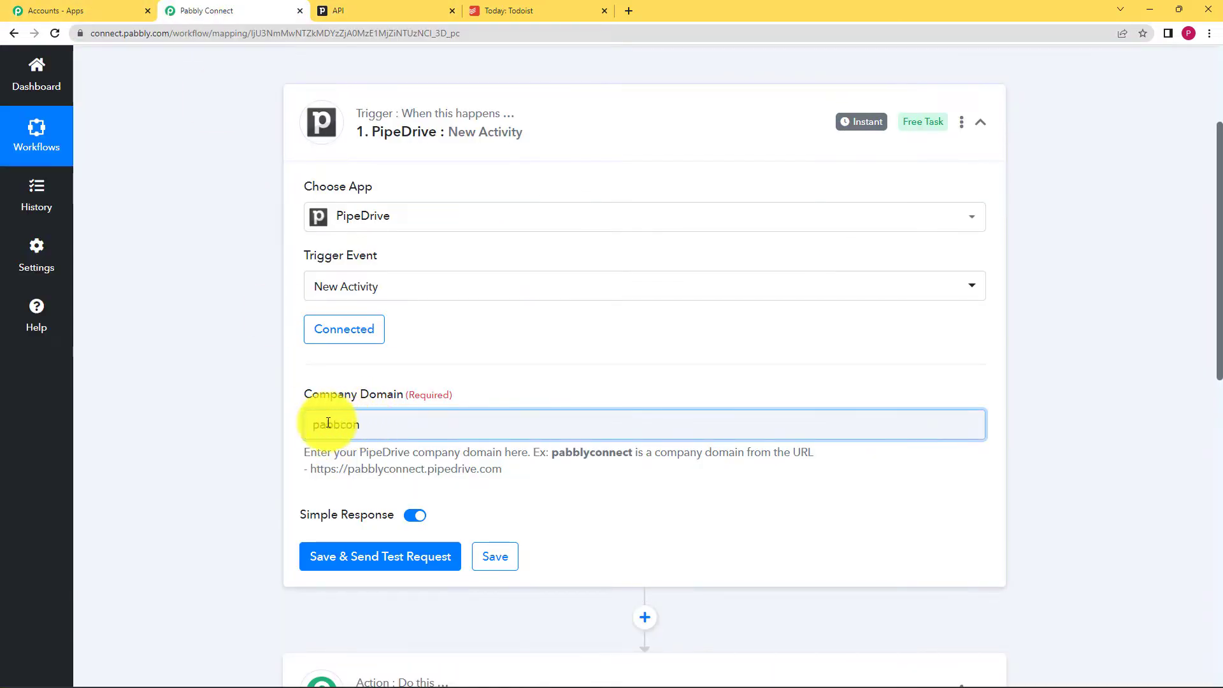
pyautogui.click(374, 567)
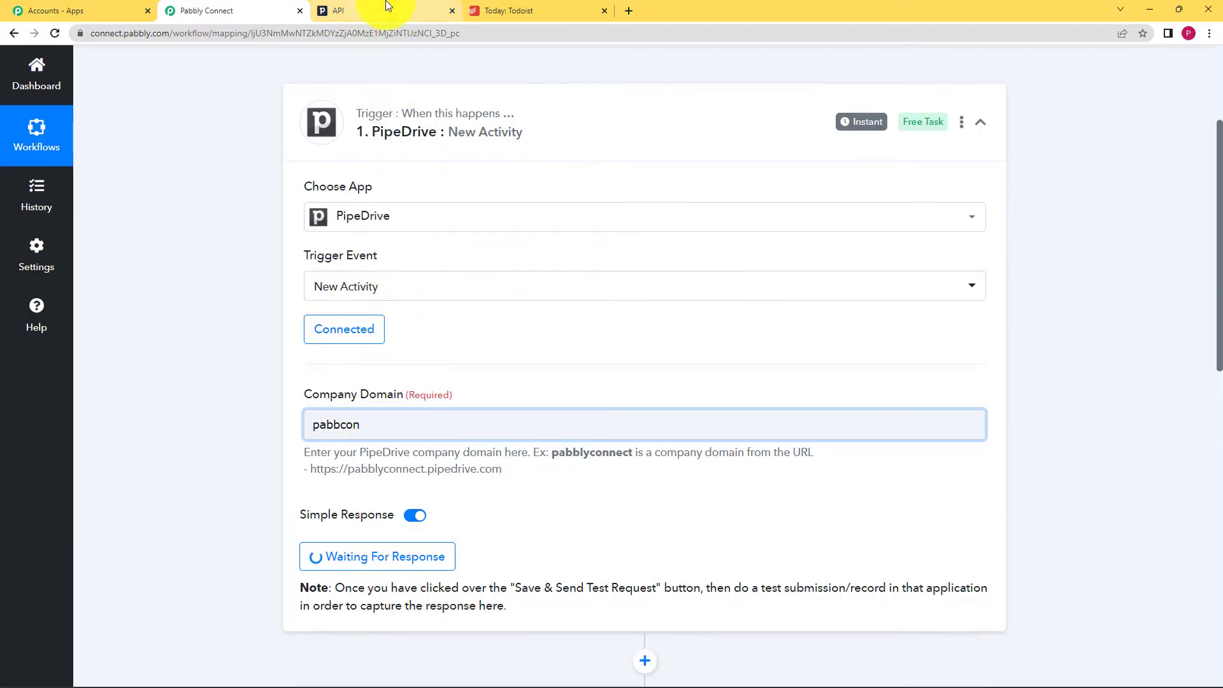
# - Start a new Pipedrive activity with the contact's name as its subject
pyautogui.click(387, 8)
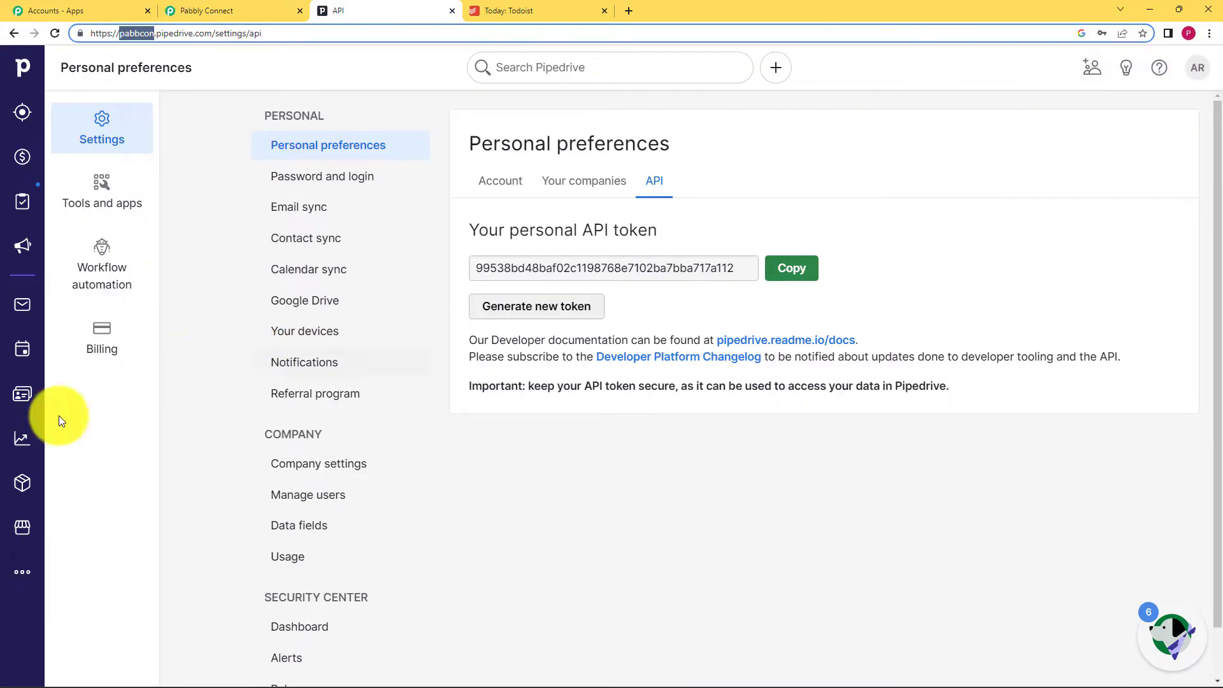
pyautogui.click(31, 351)
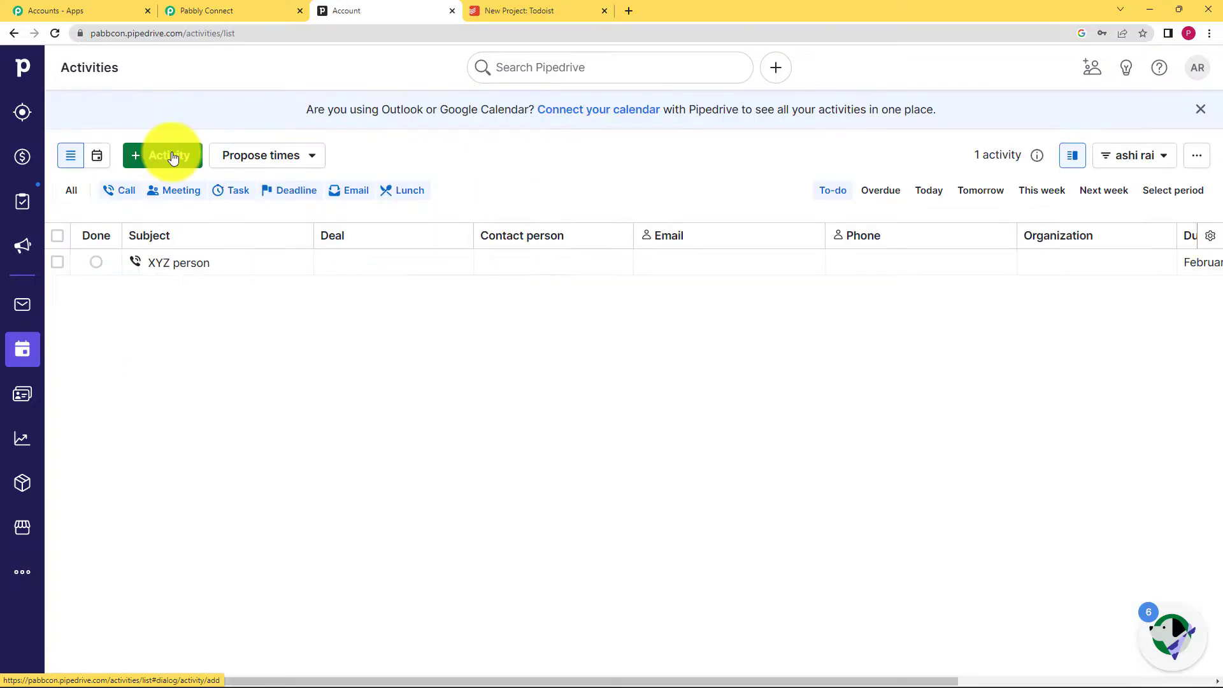
pyautogui.click(160, 156)
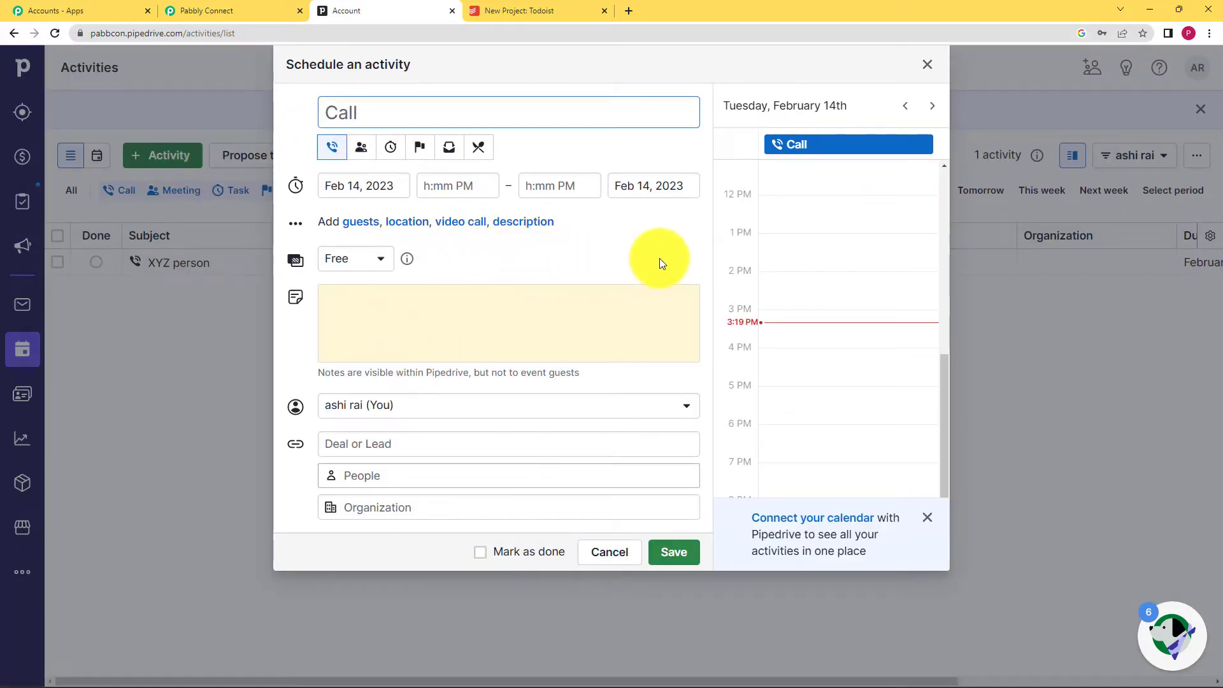
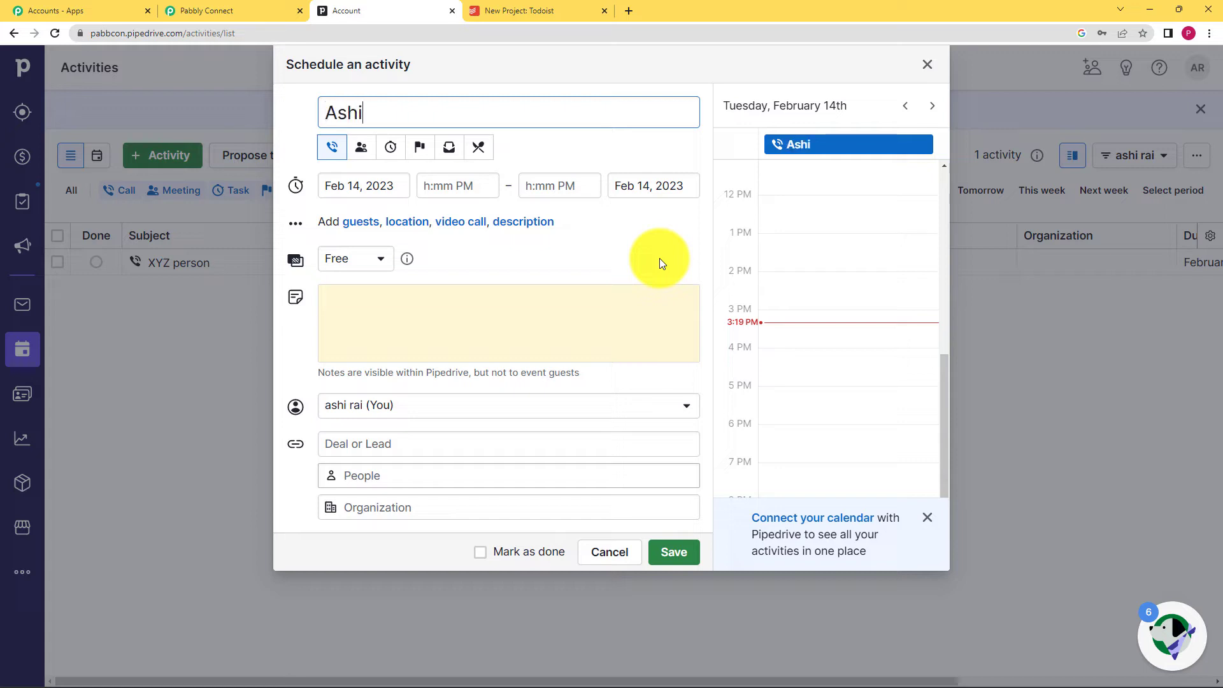
# - Schedule the activity for Feb 16, 4:00–4:15 PM, mark it Free, and begin the note
pyautogui.click(384, 173)
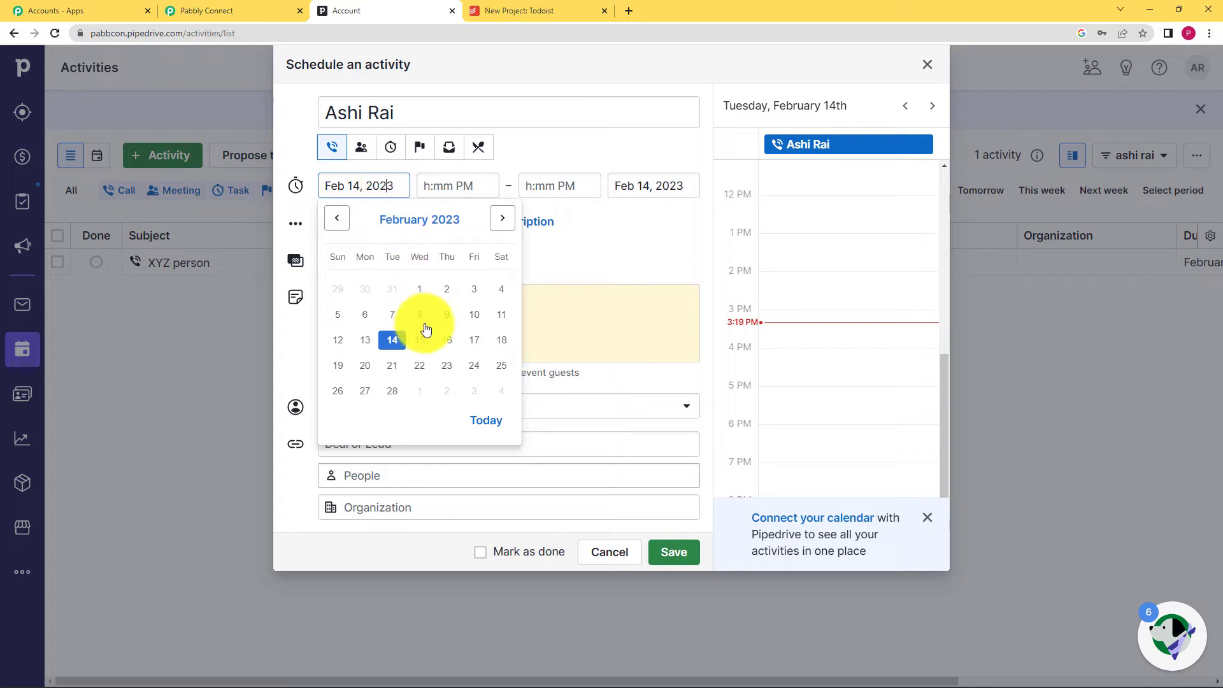
pyautogui.click(444, 336)
pyautogui.click(460, 185)
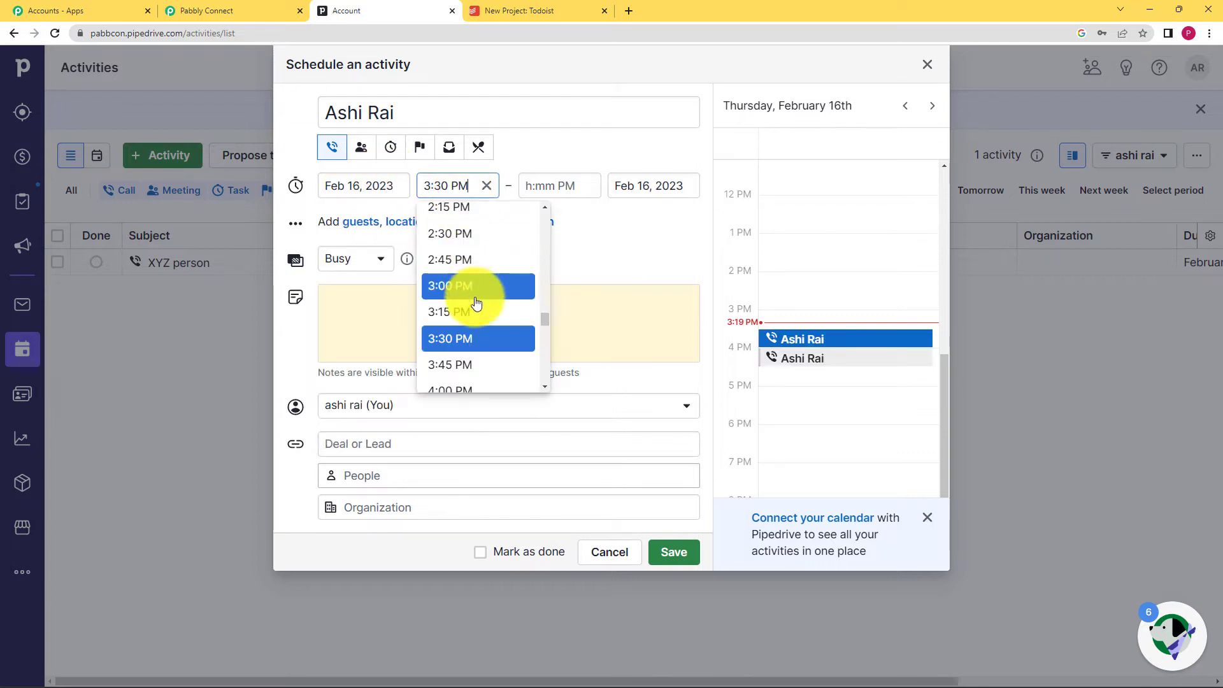
pyautogui.scroll(-2, 459, 287)
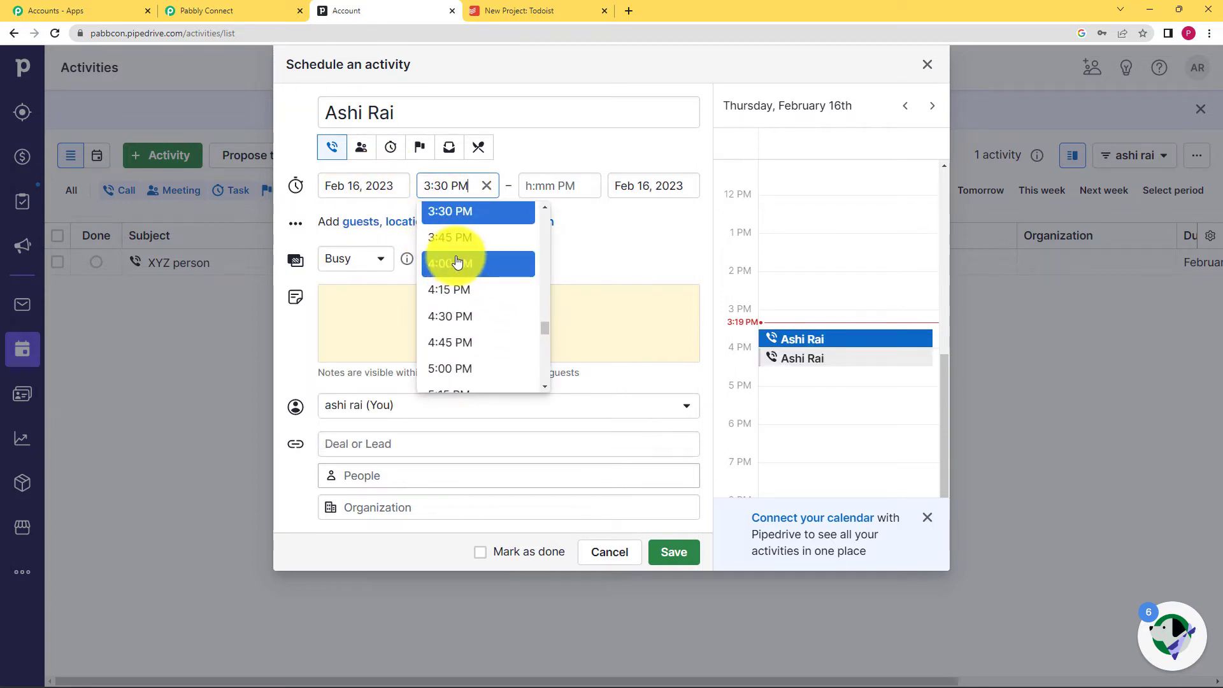
pyautogui.click(456, 263)
pyautogui.click(546, 186)
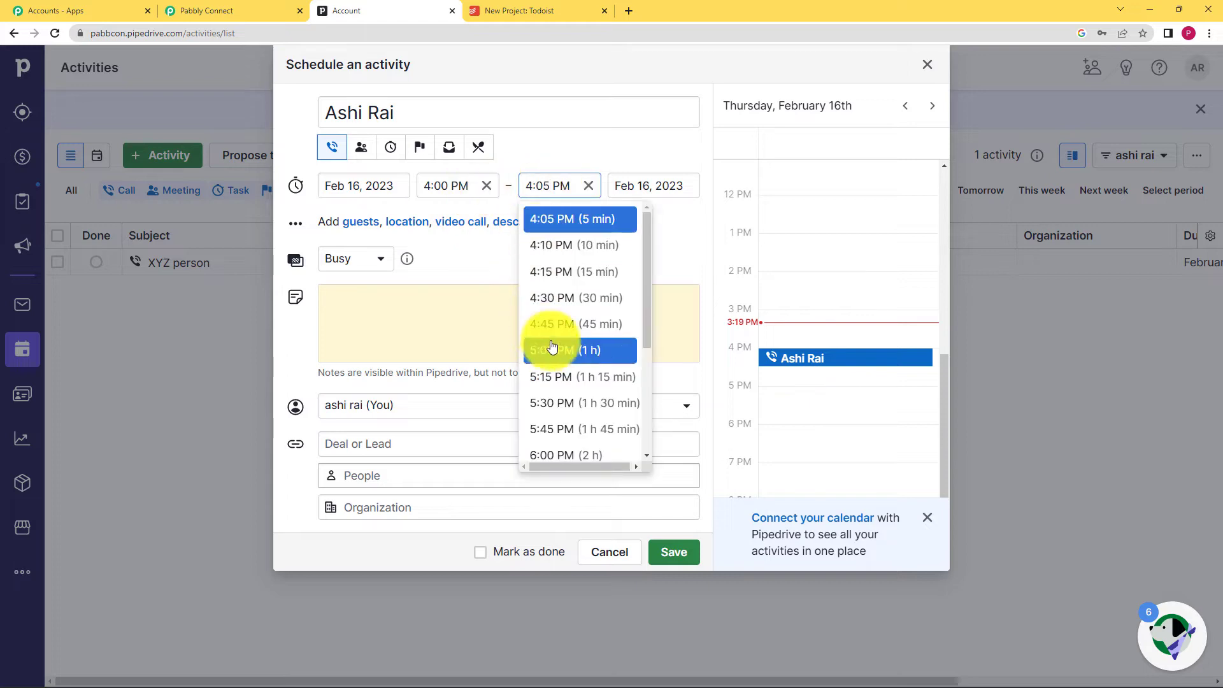
pyautogui.click(559, 272)
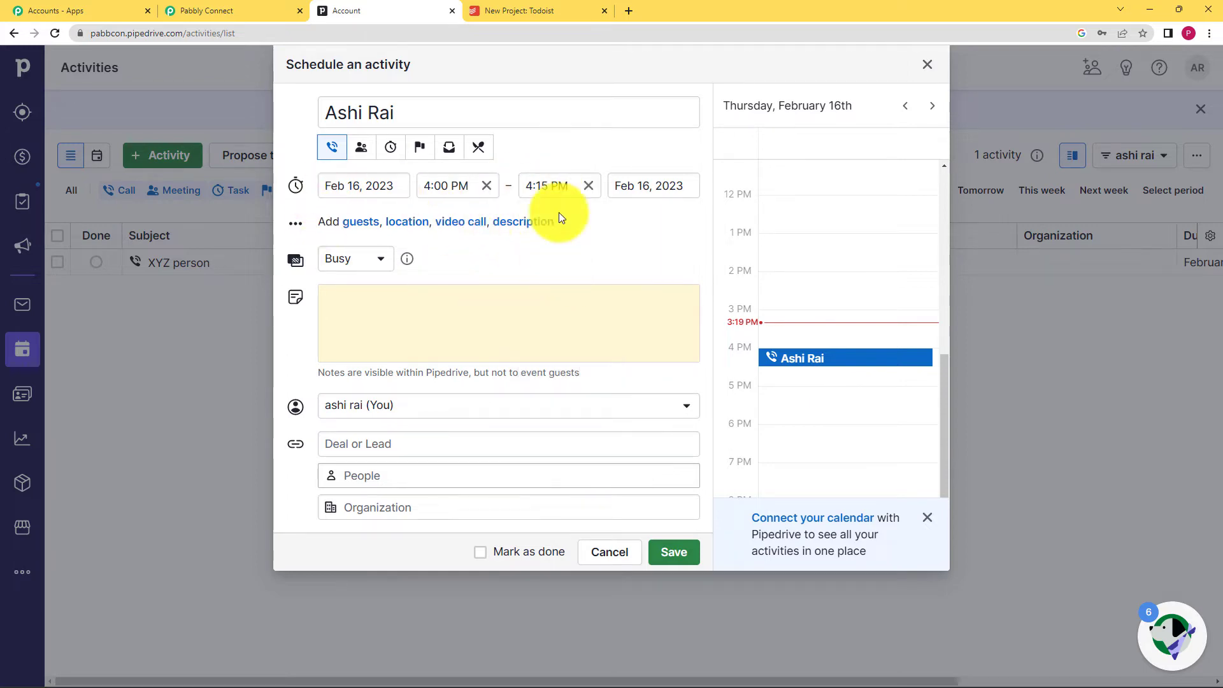
pyautogui.click(373, 258)
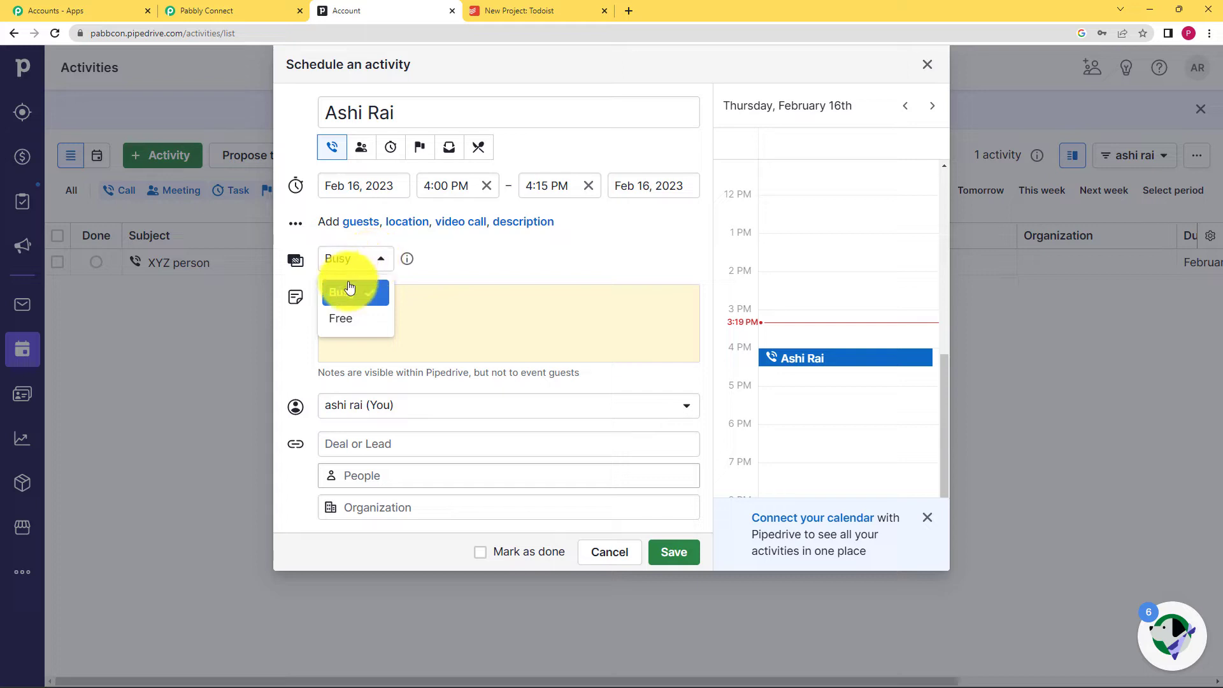
pyautogui.click(351, 320)
pyautogui.click(367, 322)
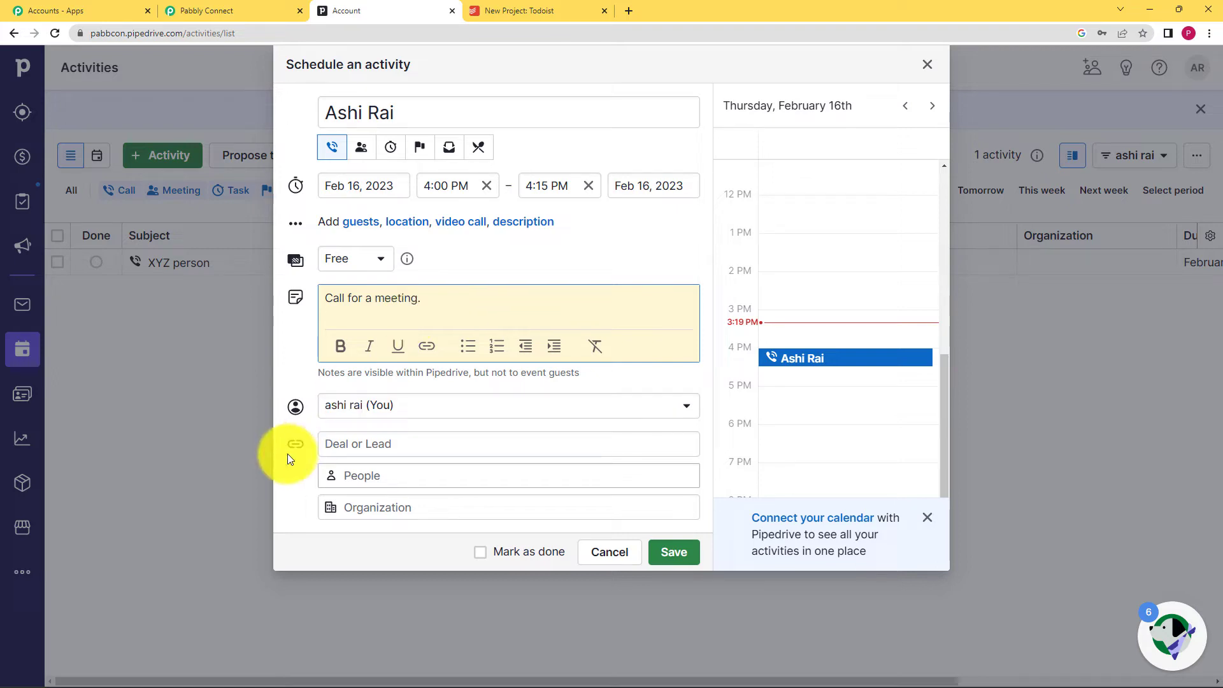
# - Finish the note and link the call activity to the Pabbly organization
pyautogui.click(418, 444)
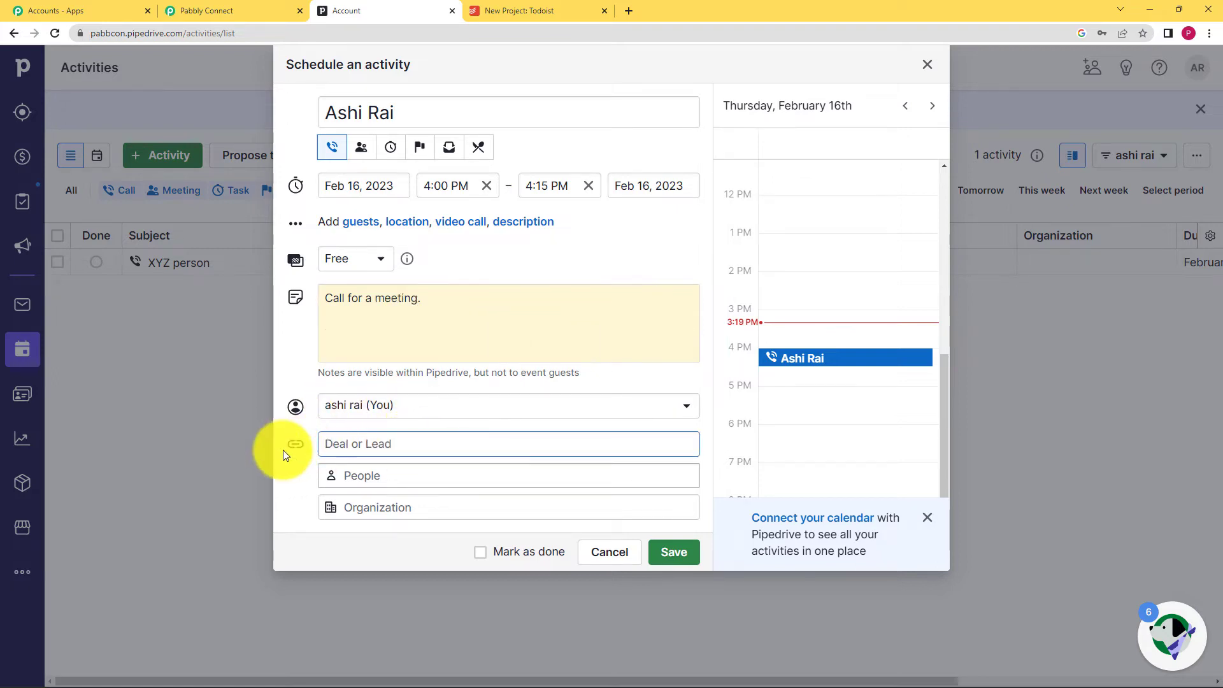
pyautogui.click(402, 475)
pyautogui.click(360, 508)
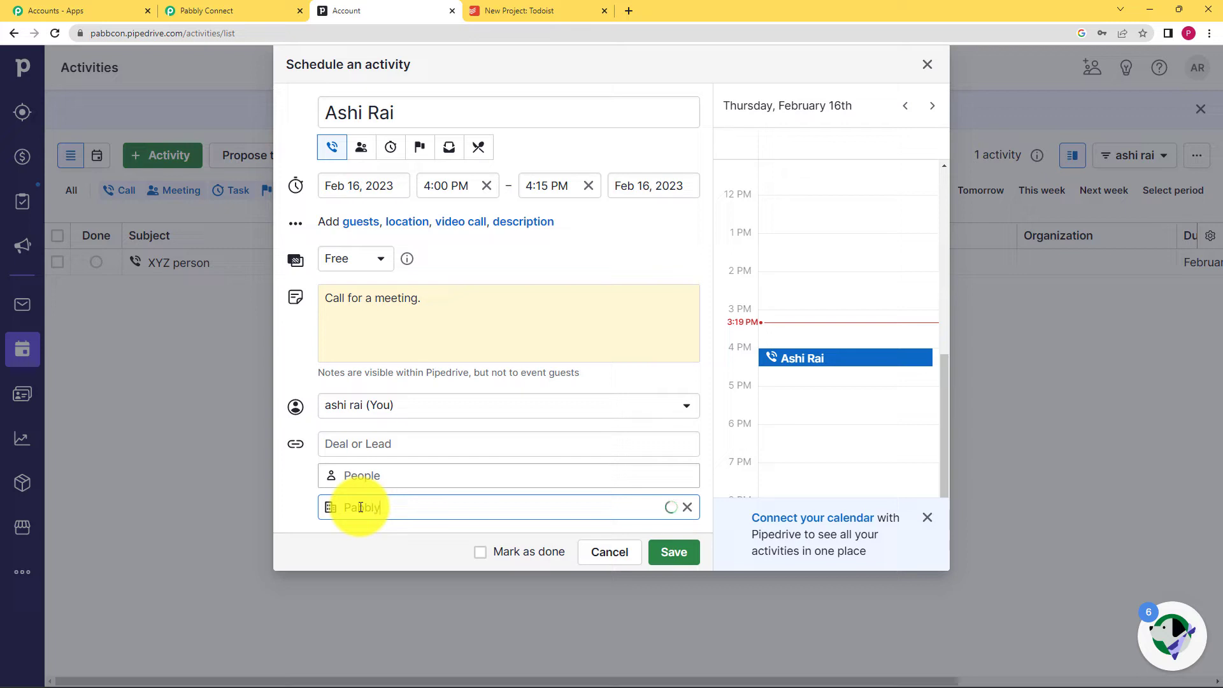
pyautogui.write('Pabbly')
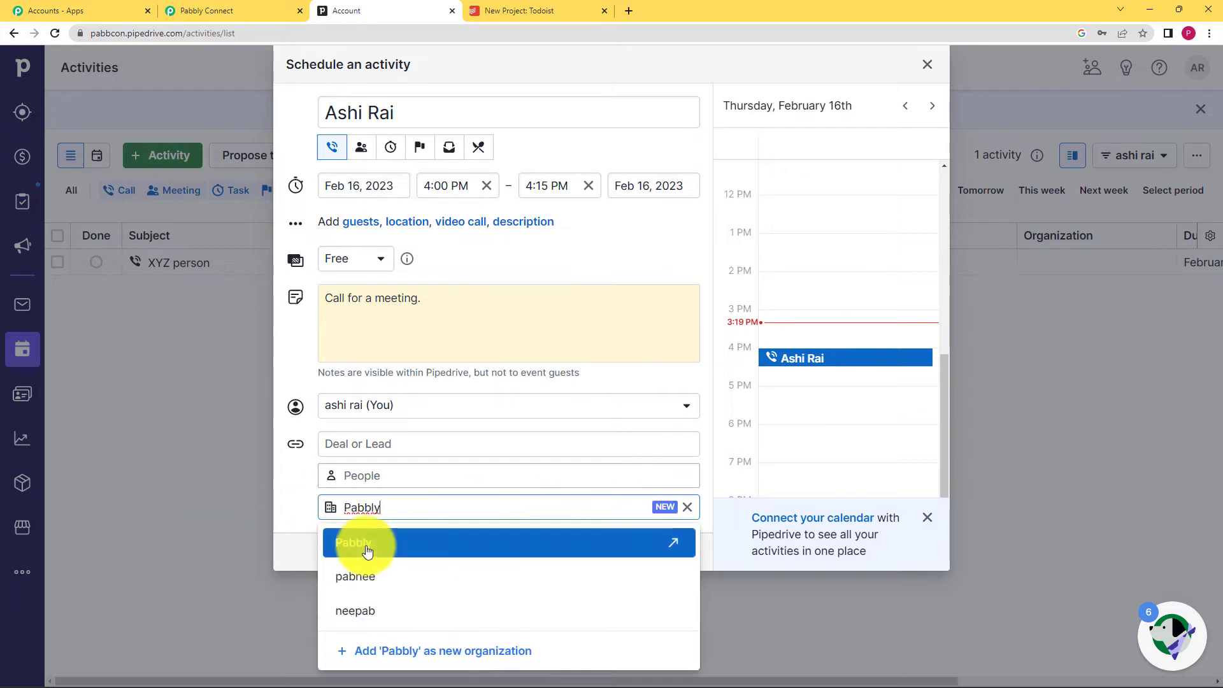
pyautogui.click(355, 545)
pyautogui.moveTo(394, 513)
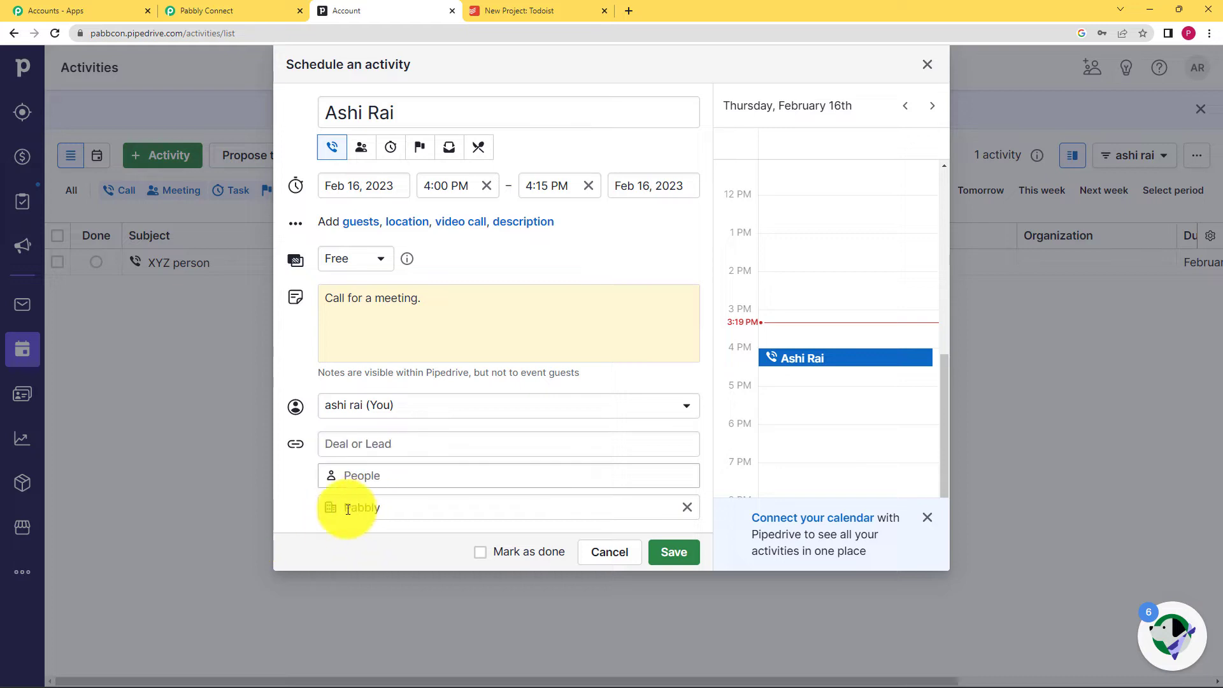
# - Save the activity and confirm it is listed as due February 16 4:00 PM, 00:15
pyautogui.click(674, 552)
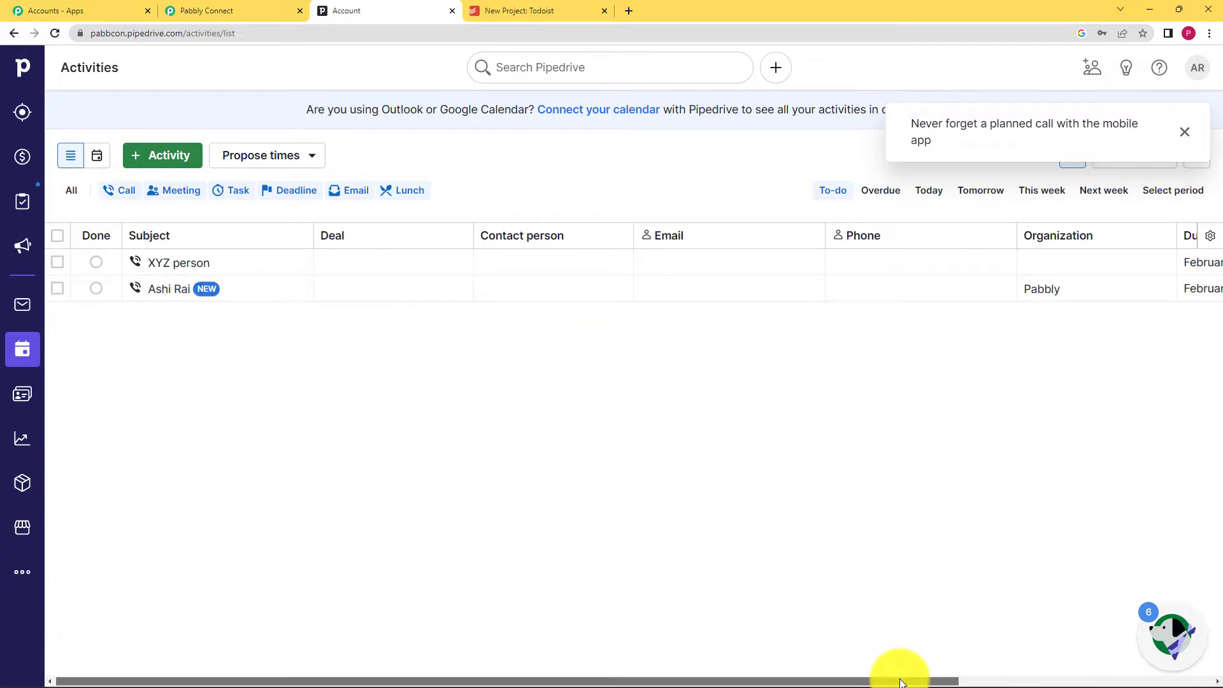
pyautogui.moveTo(901, 680); pyautogui.dragTo(1209, 669)
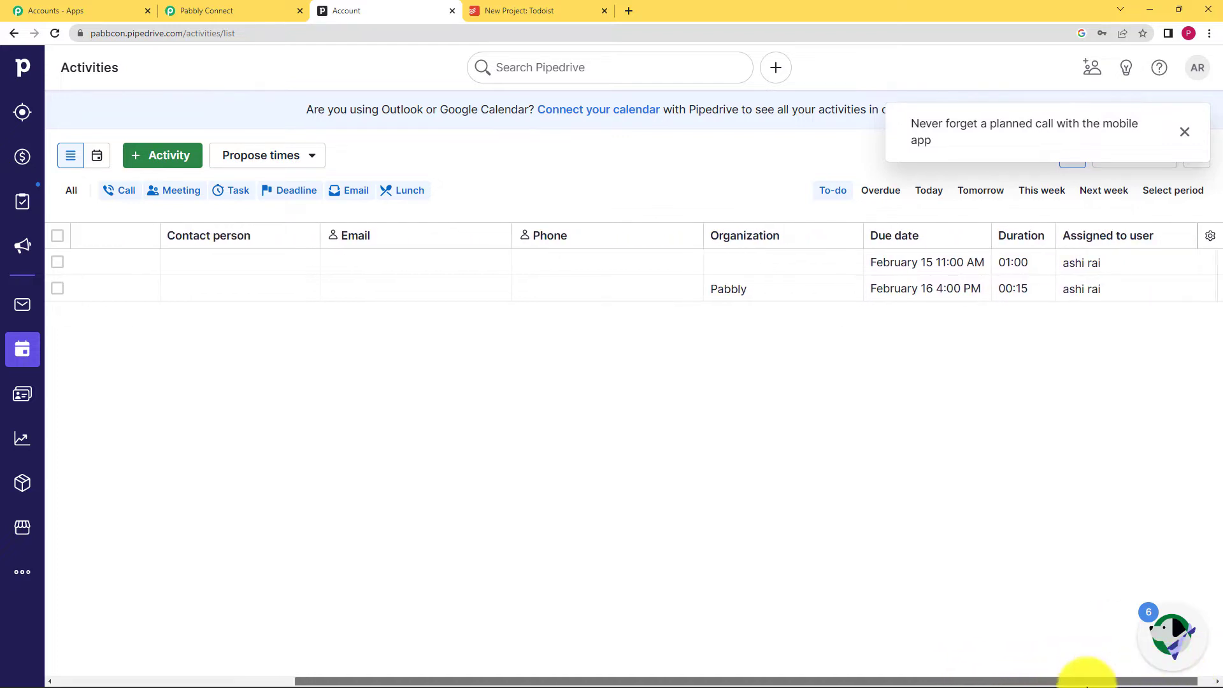
pyautogui.moveTo(1086, 677); pyautogui.dragTo(781, 677)
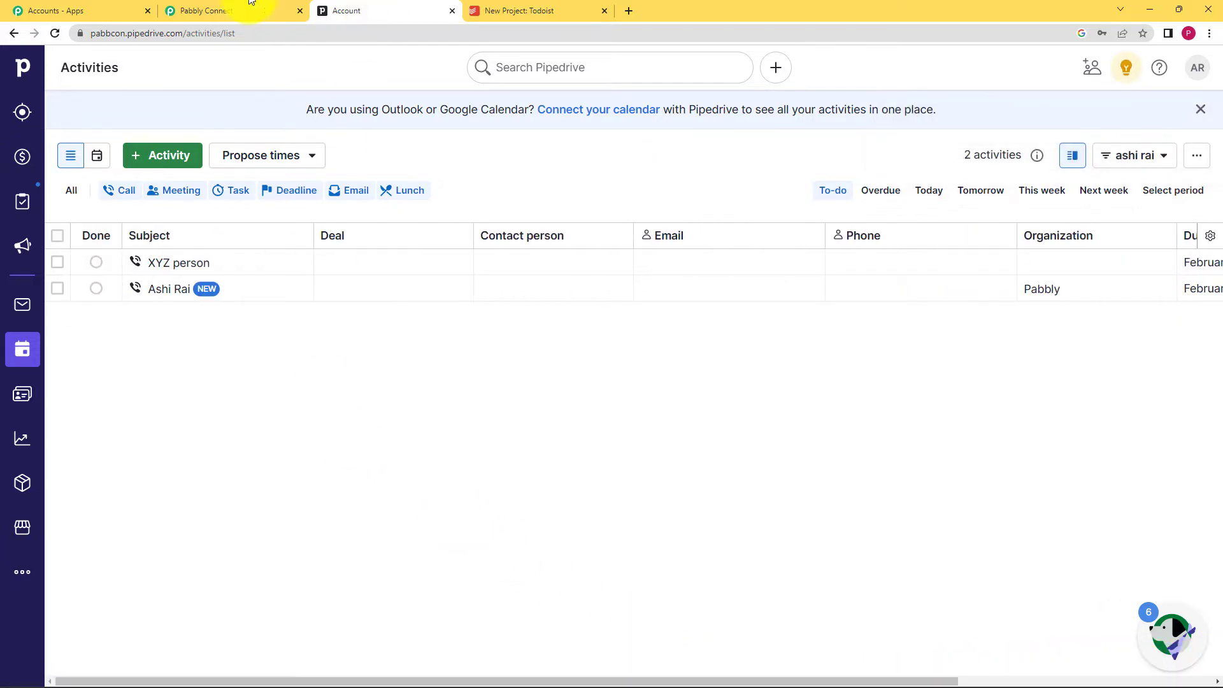
# - In Pabbly, review the captured activity fields: meta object activity, type call, and subject
pyautogui.click(217, 5)
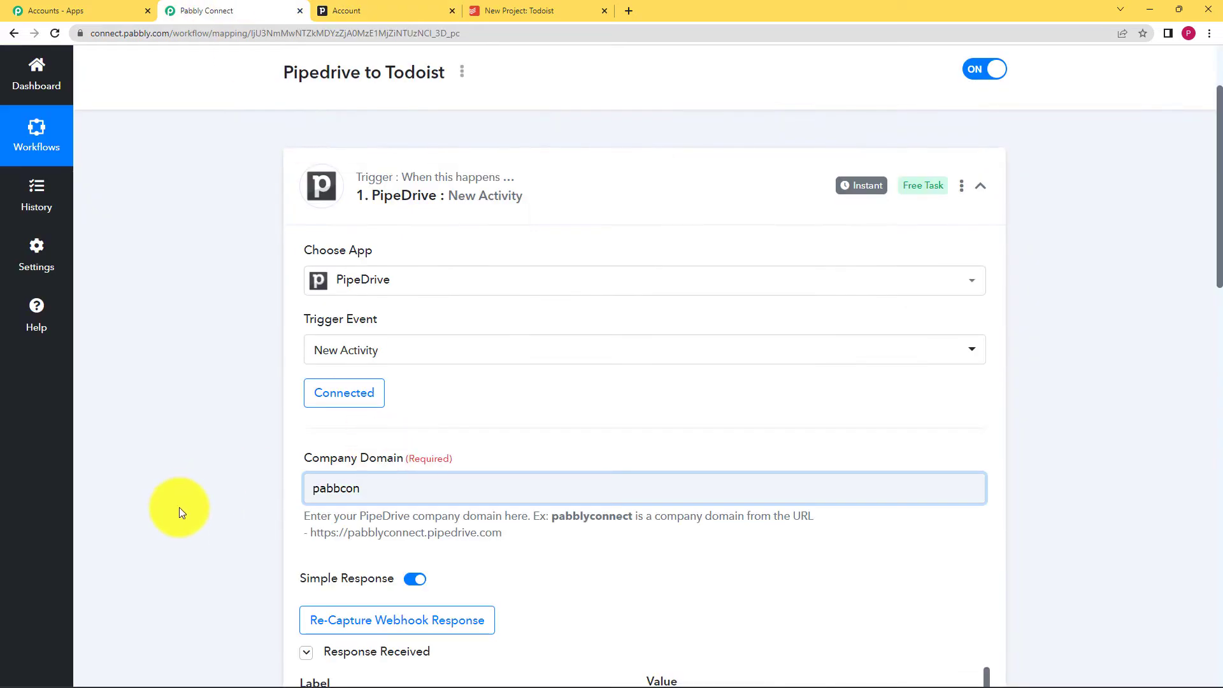
pyautogui.scroll(-6, 181, 510)
pyautogui.scroll(-2, 187, 511)
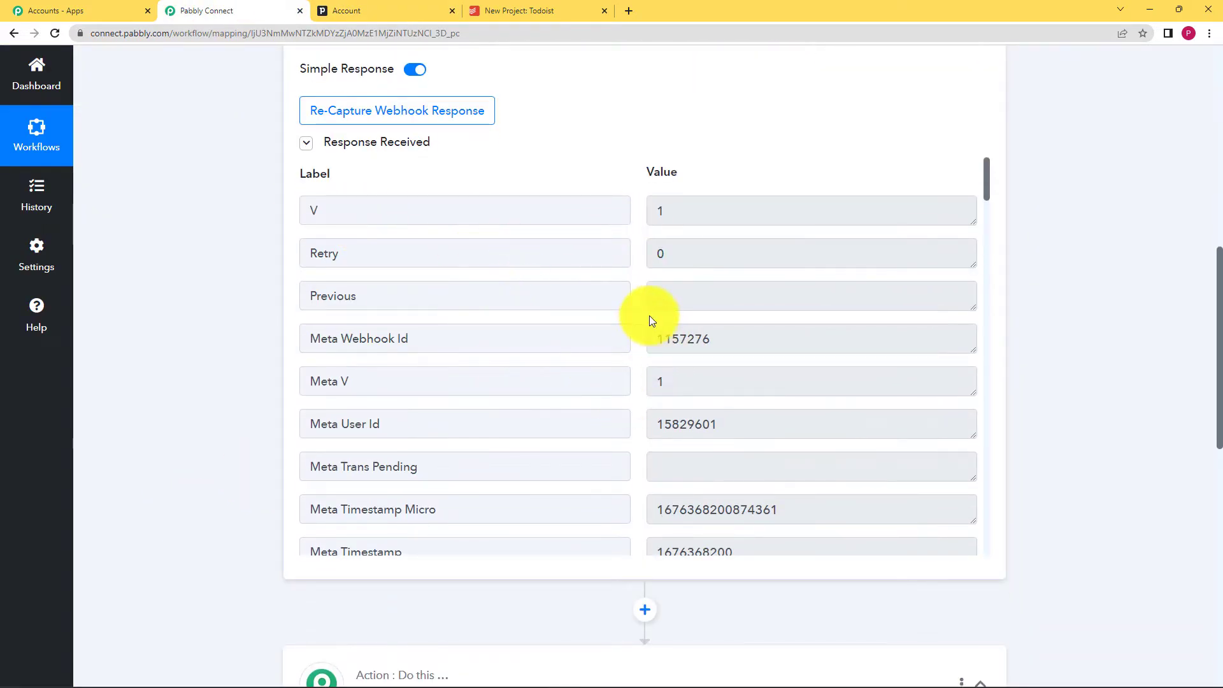
pyautogui.scroll(-5, 683, 409)
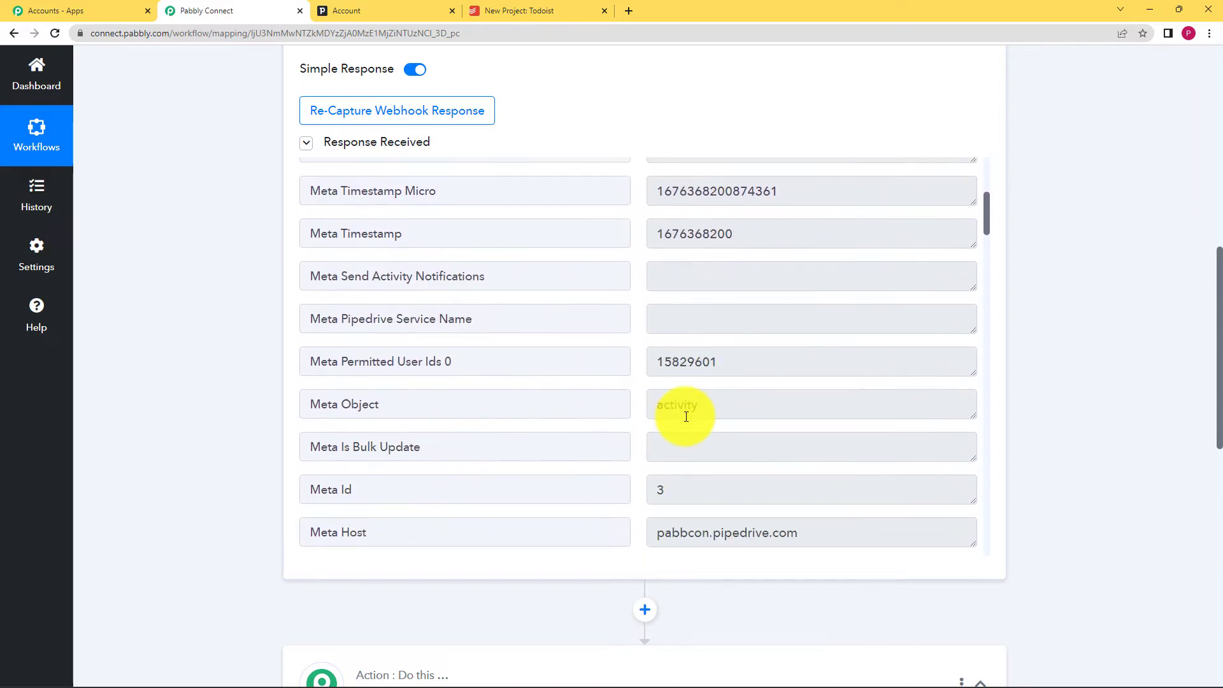
pyautogui.moveTo(697, 403); pyautogui.dragTo(655, 410)
pyautogui.scroll(-4, 633, 421)
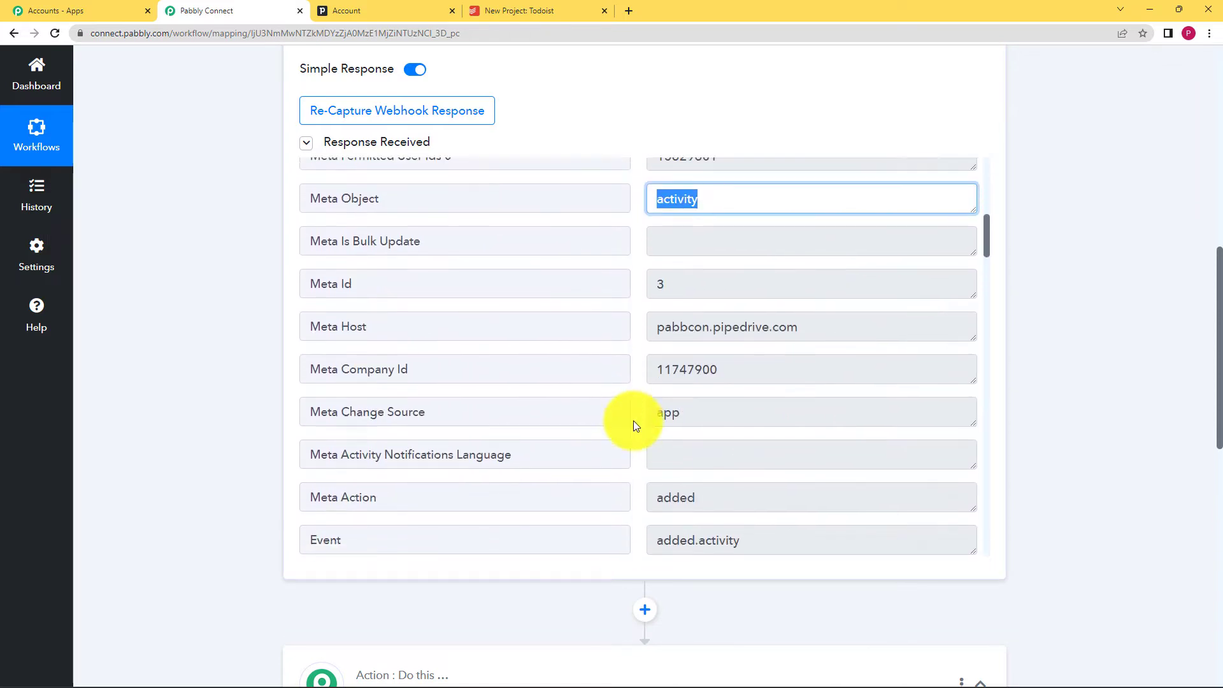
pyautogui.scroll(-6, 701, 406)
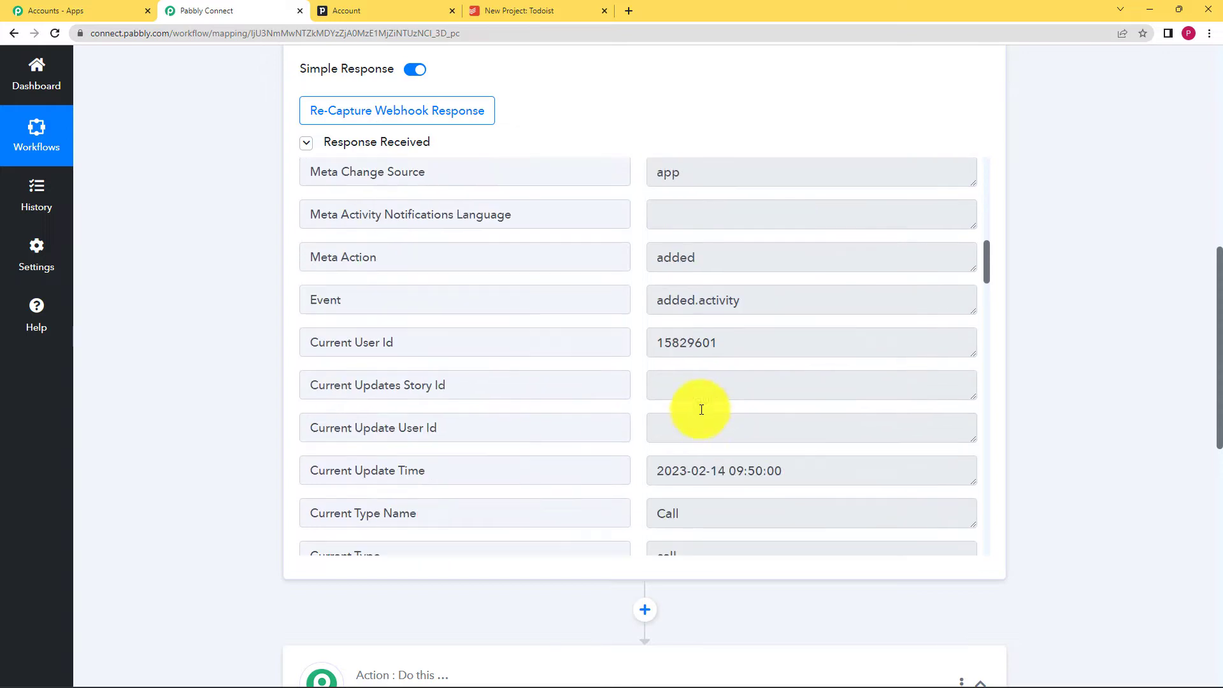
pyautogui.moveTo(690, 369); pyautogui.dragTo(647, 364)
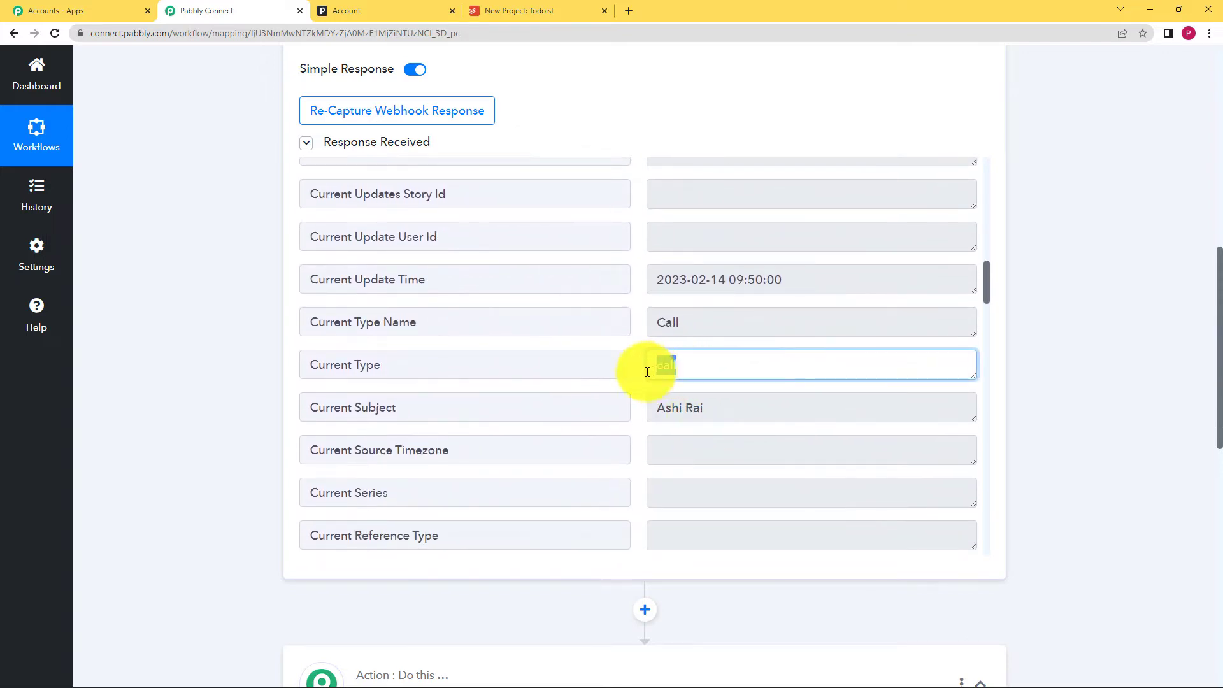
pyautogui.moveTo(716, 412); pyautogui.dragTo(617, 429)
# - Check the remaining captured values, including the due date 2023-02-16
pyautogui.scroll(-13, 613, 423)
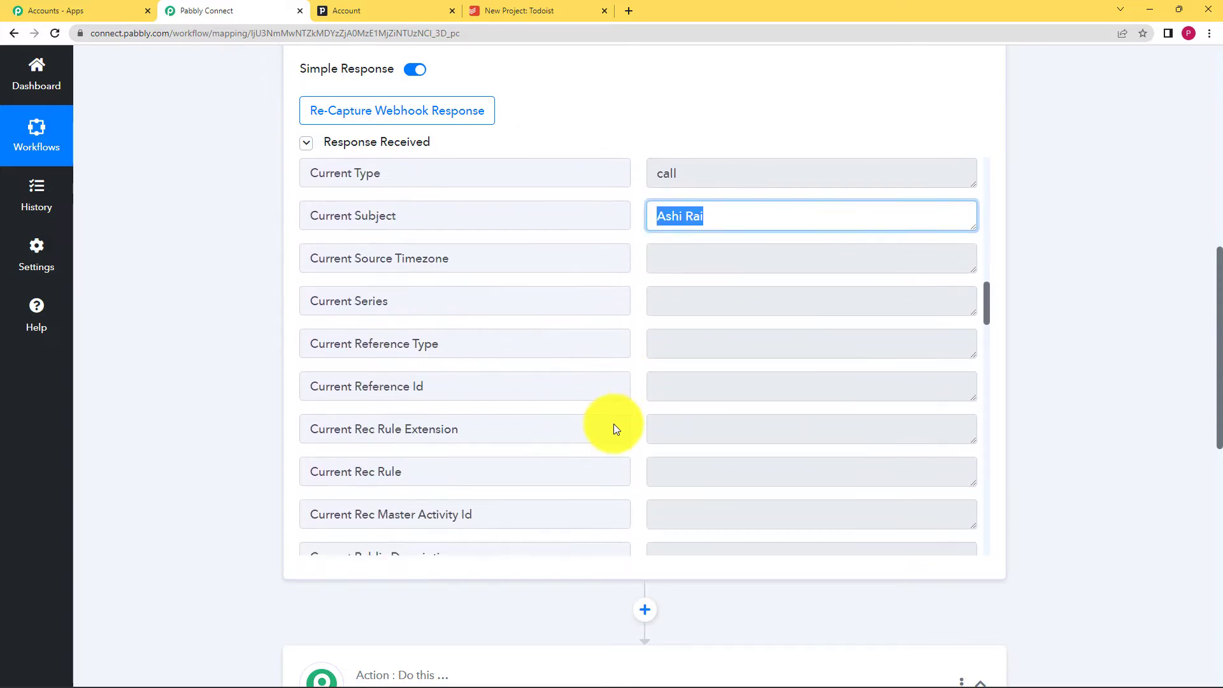
pyautogui.scroll(-2, 613, 423)
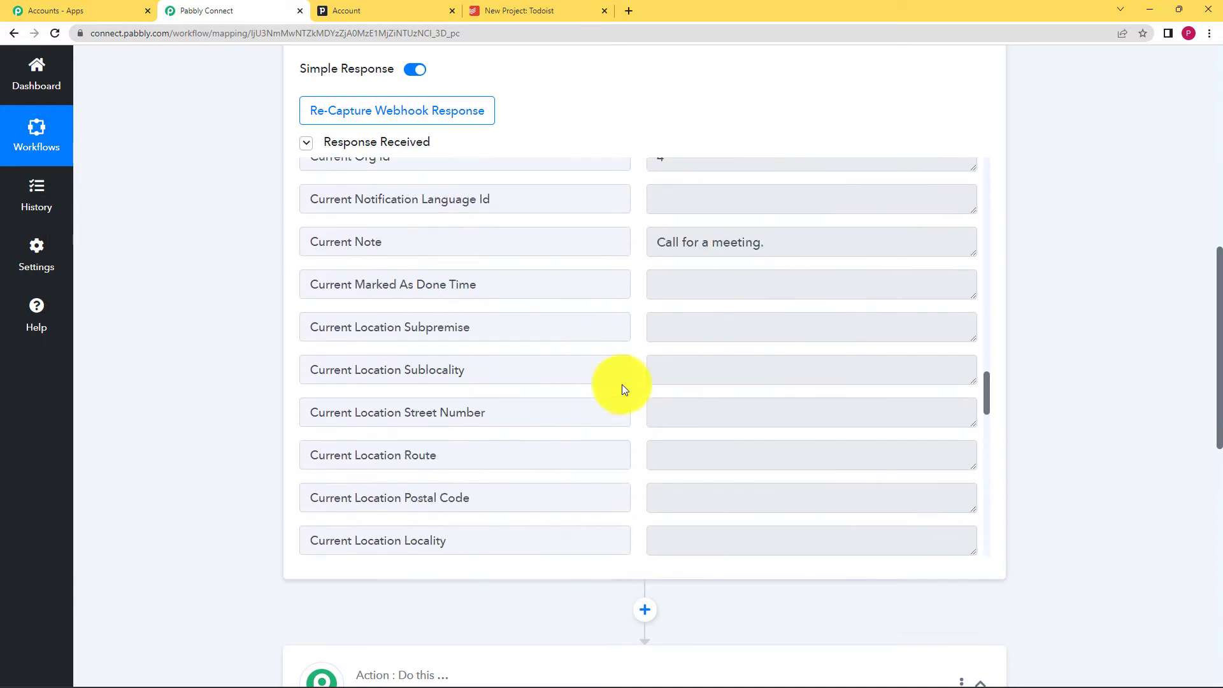
pyautogui.scroll(3, 622, 388)
pyautogui.moveTo(719, 307); pyautogui.dragTo(618, 329)
pyautogui.scroll(-2, 662, 328)
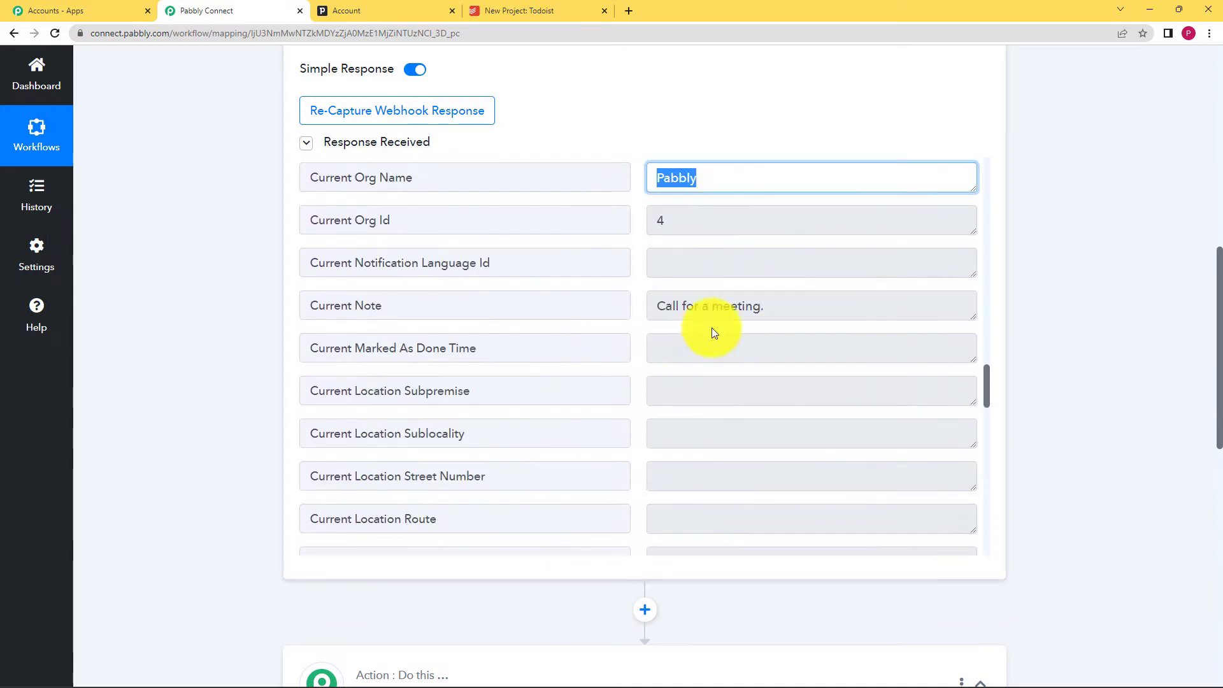
pyautogui.moveTo(775, 304); pyautogui.dragTo(615, 303)
pyautogui.scroll(-1, 574, 344)
pyautogui.scroll(-18, 547, 362)
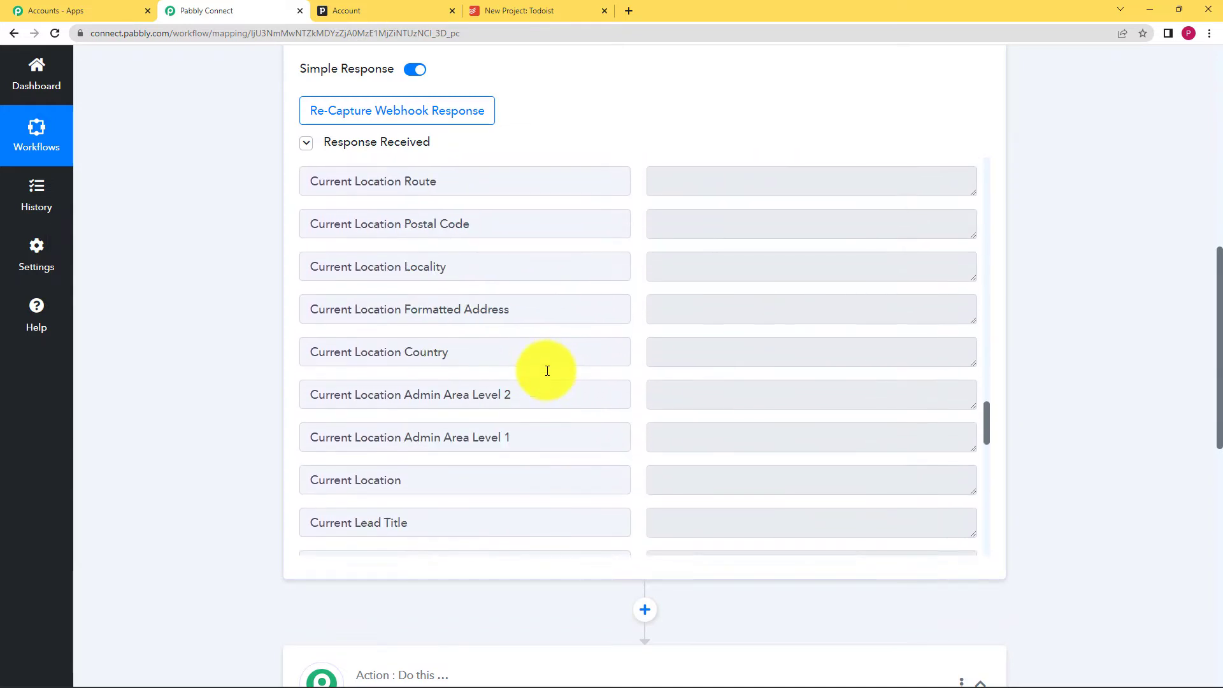
pyautogui.scroll(6, 549, 371)
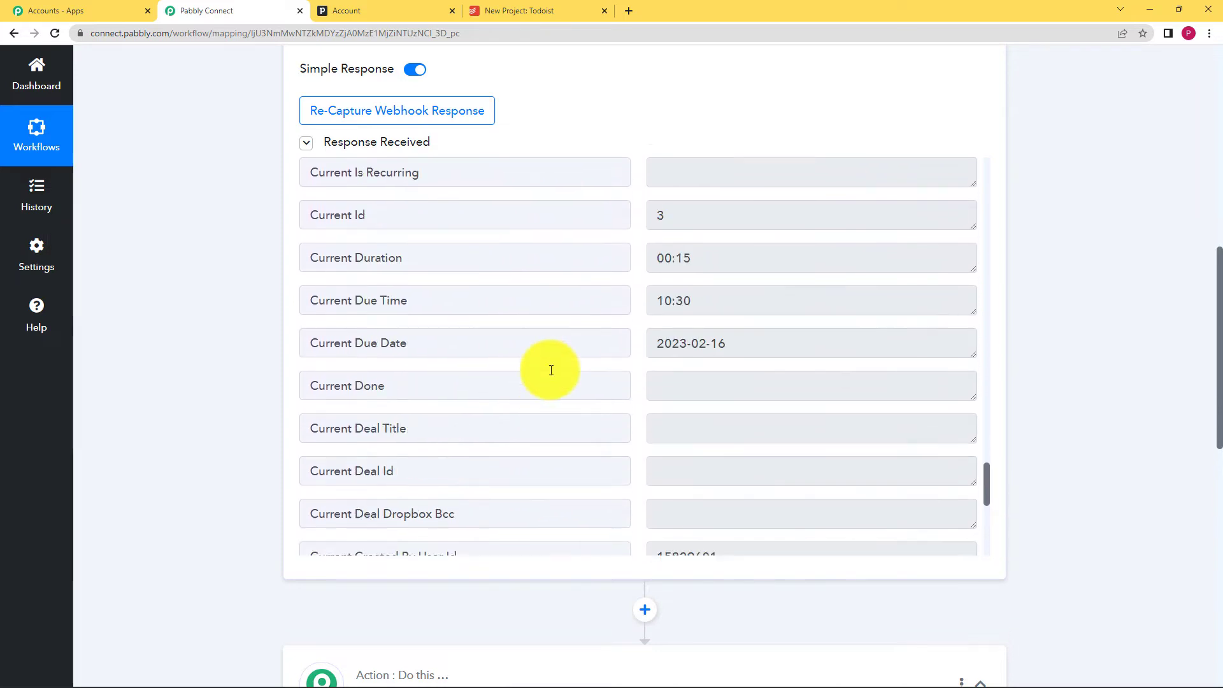
pyautogui.moveTo(746, 414); pyautogui.dragTo(640, 421)
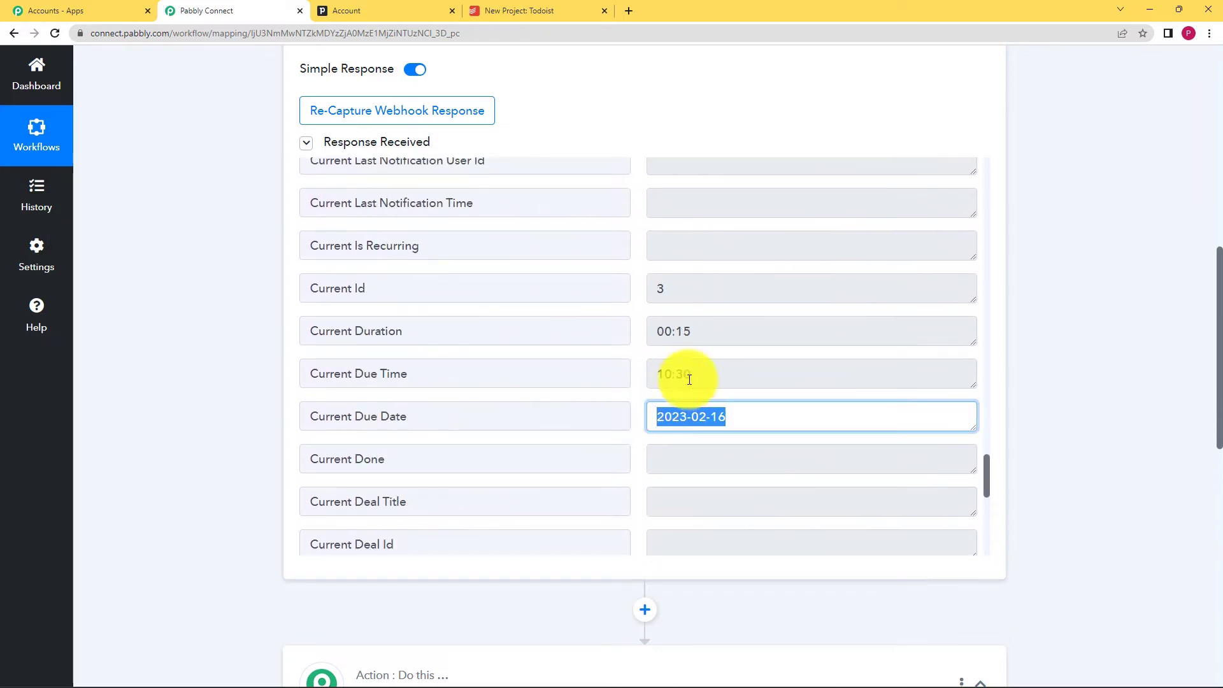
pyautogui.scroll(-2, 650, 408)
pyautogui.scroll(2, 682, 293)
pyautogui.moveTo(701, 330); pyautogui.dragTo(603, 338)
pyautogui.scroll(-14, 604, 339)
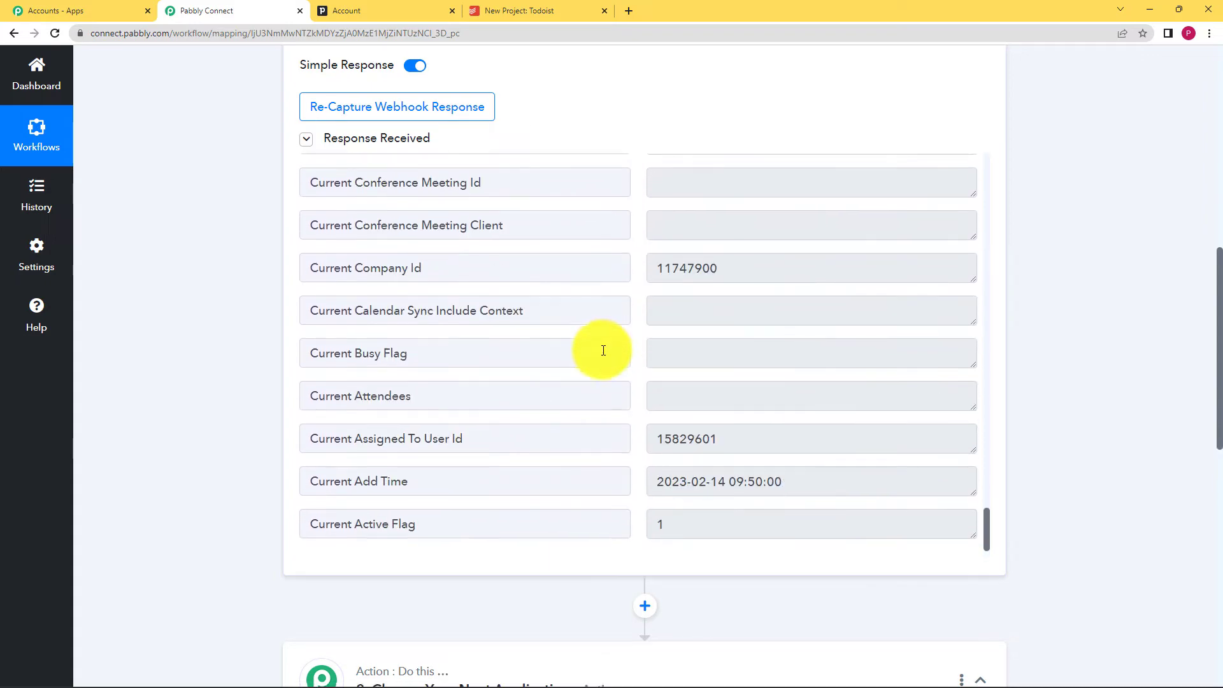
pyautogui.scroll(-3, 604, 350)
pyautogui.scroll(6, 603, 350)
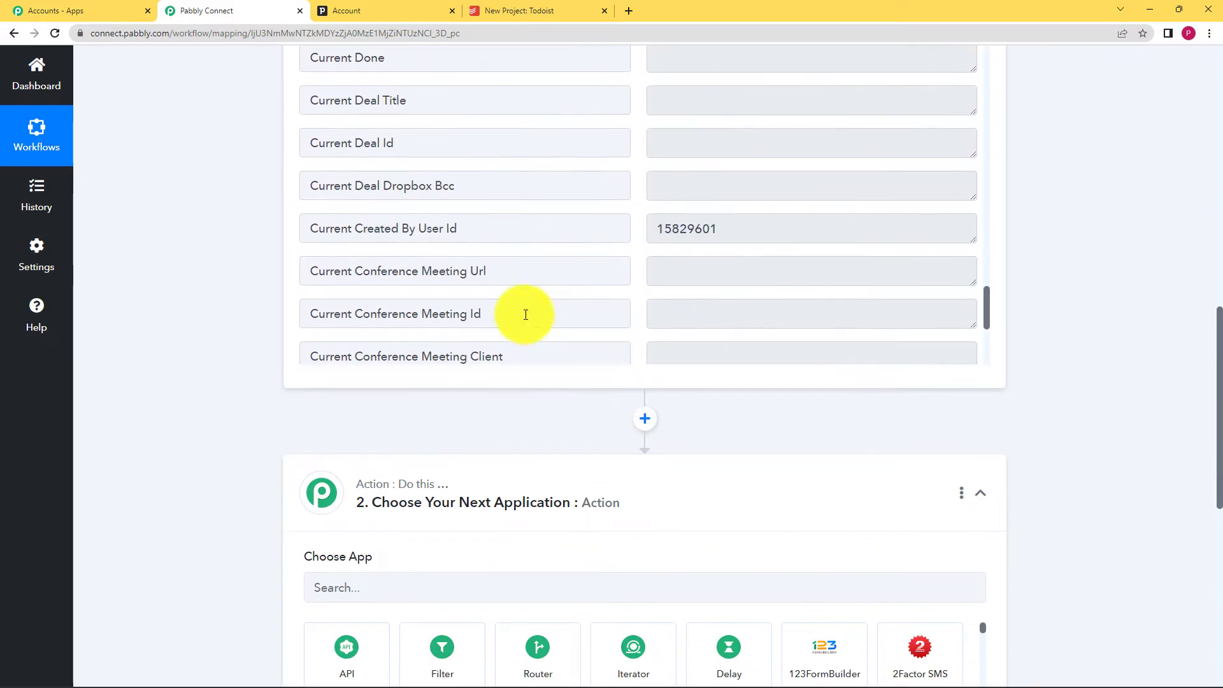
pyautogui.scroll(6, 232, 270)
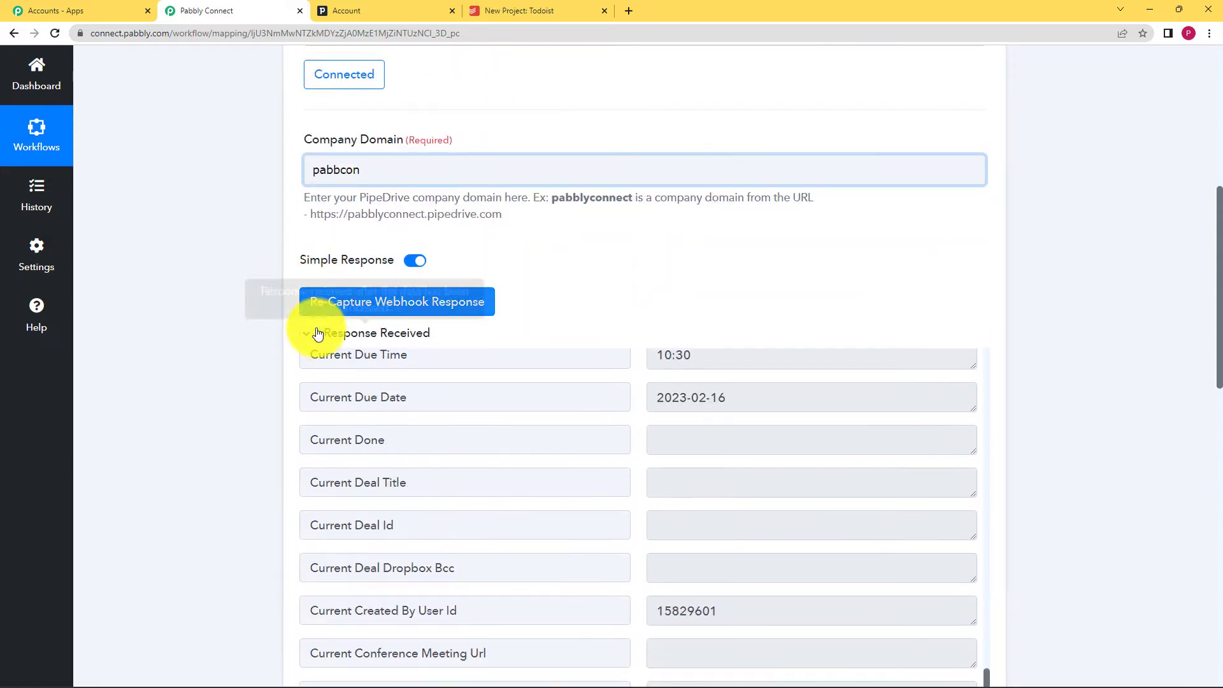
# - Collapse Response Received and go back to Pipedrive's Activities list
pyautogui.click(306, 337)
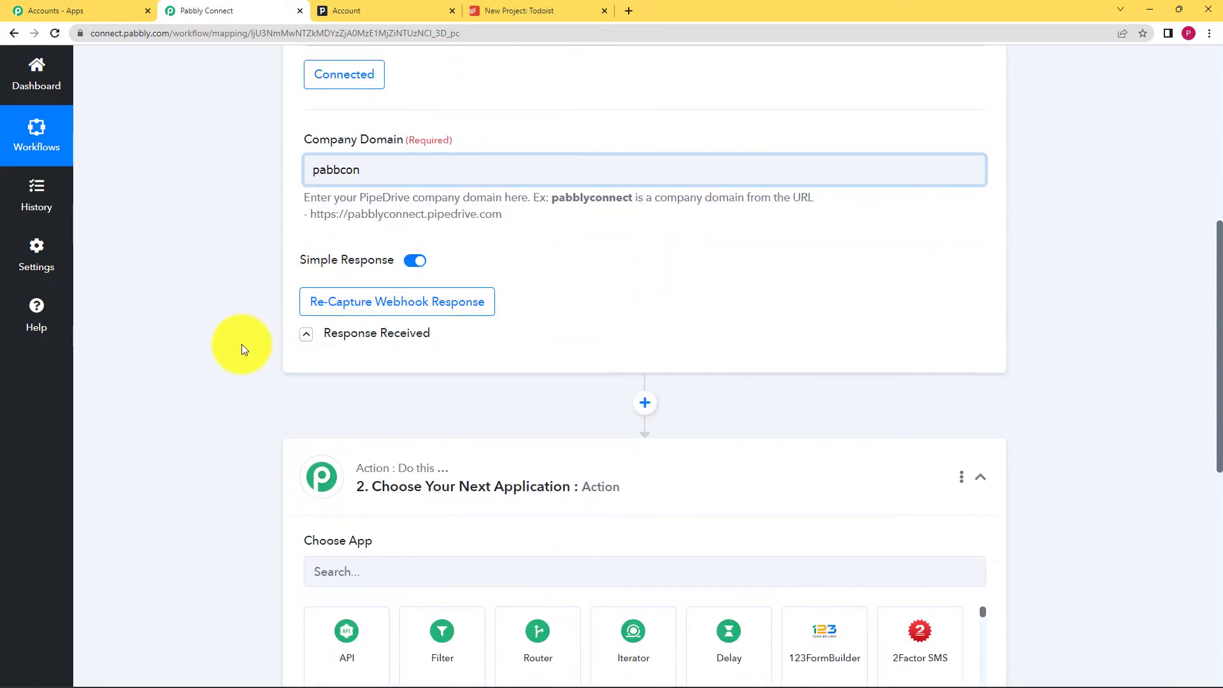
pyautogui.scroll(-3, 242, 347)
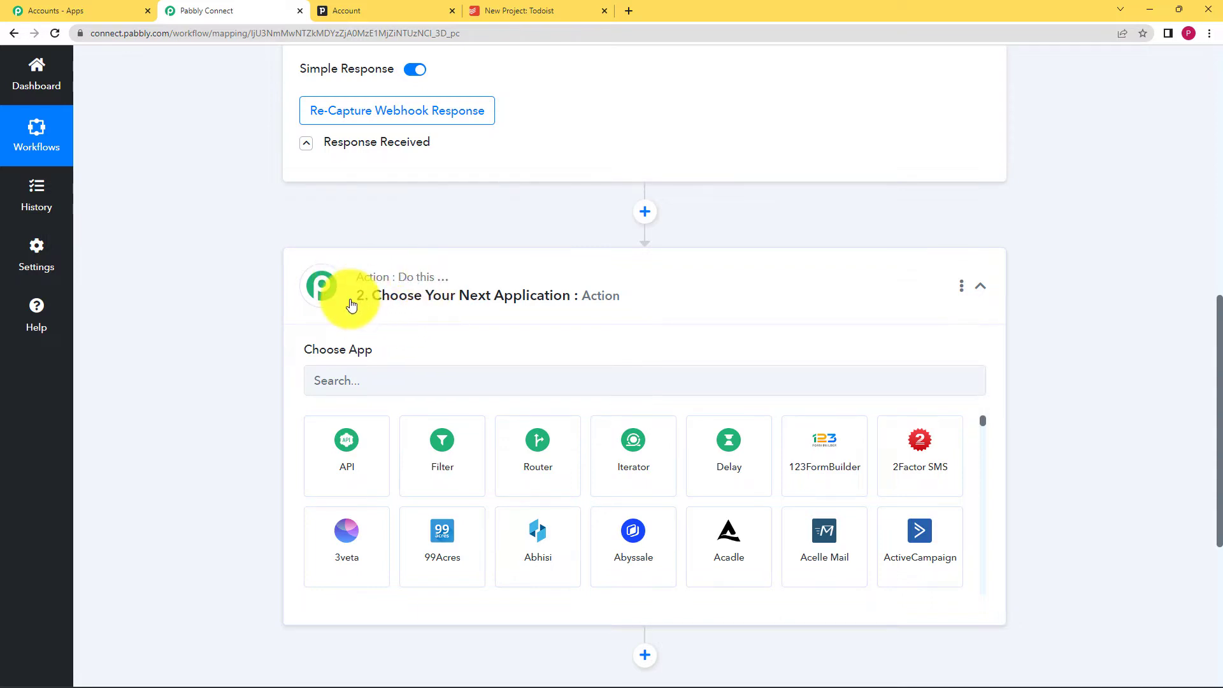
pyautogui.click(363, 8)
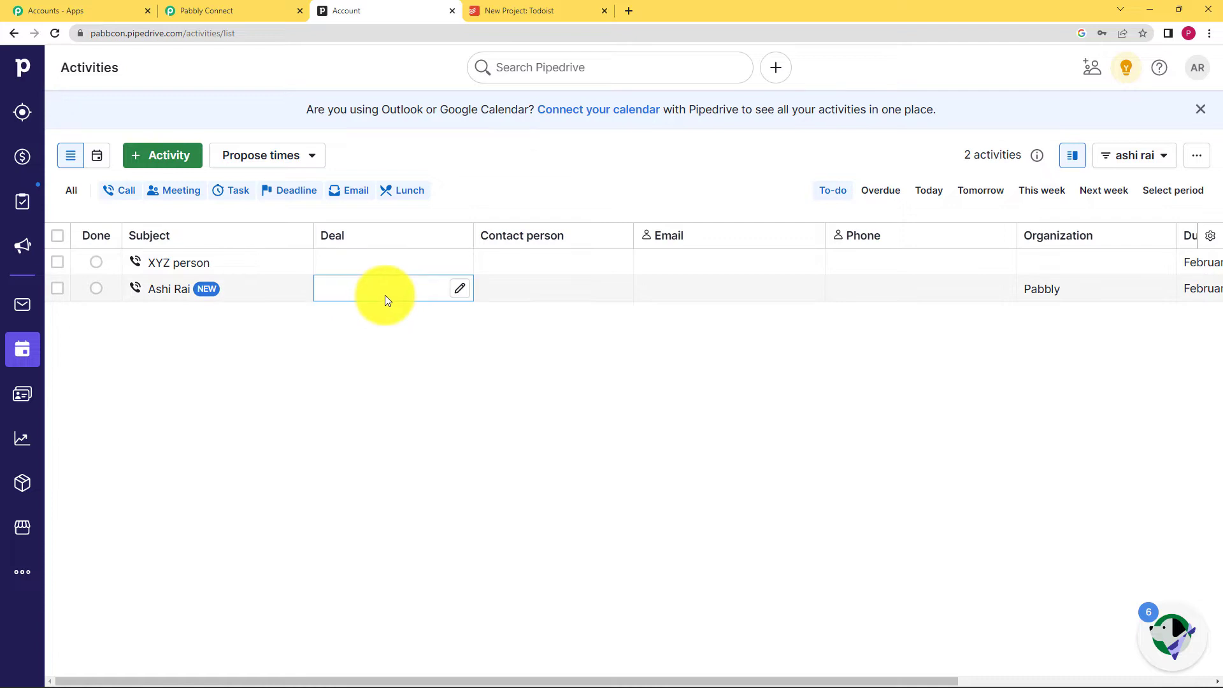
# - View Todoist's New Project, whose Pipedrive Activities section holds two Call tasks due tomorrow
pyautogui.click(519, 10)
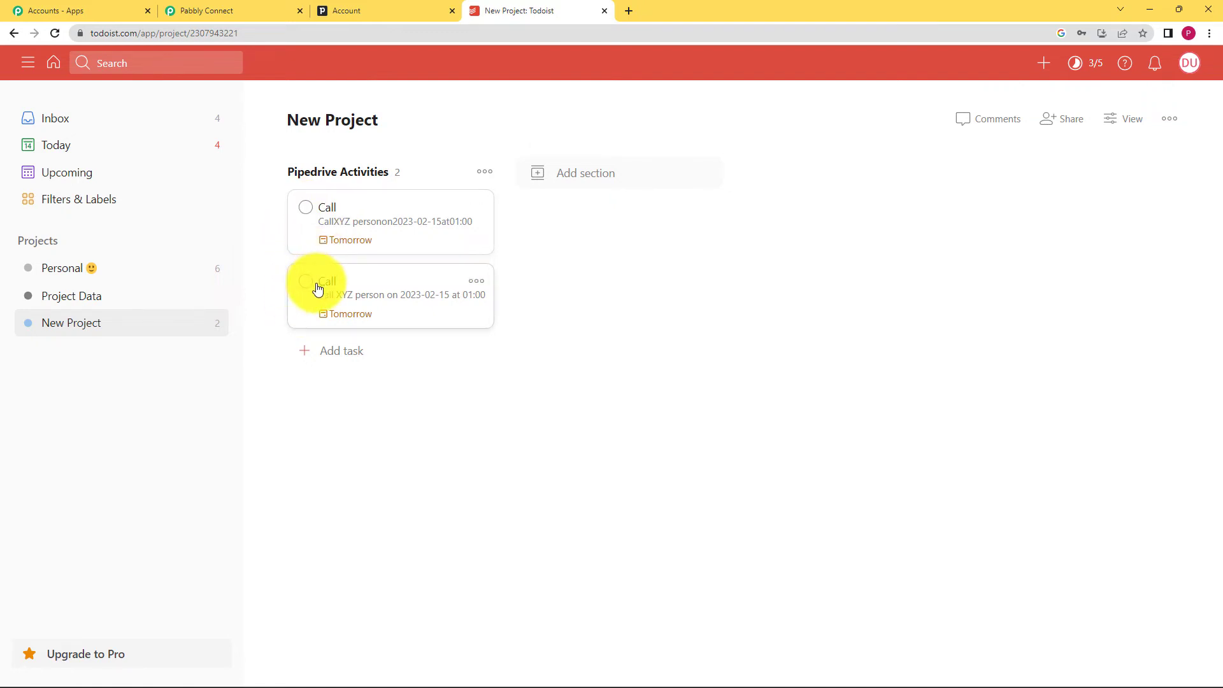
# - Set the action app to Todoist, found by searching 'Todo', with the Create a Task event
pyautogui.click(274, 9)
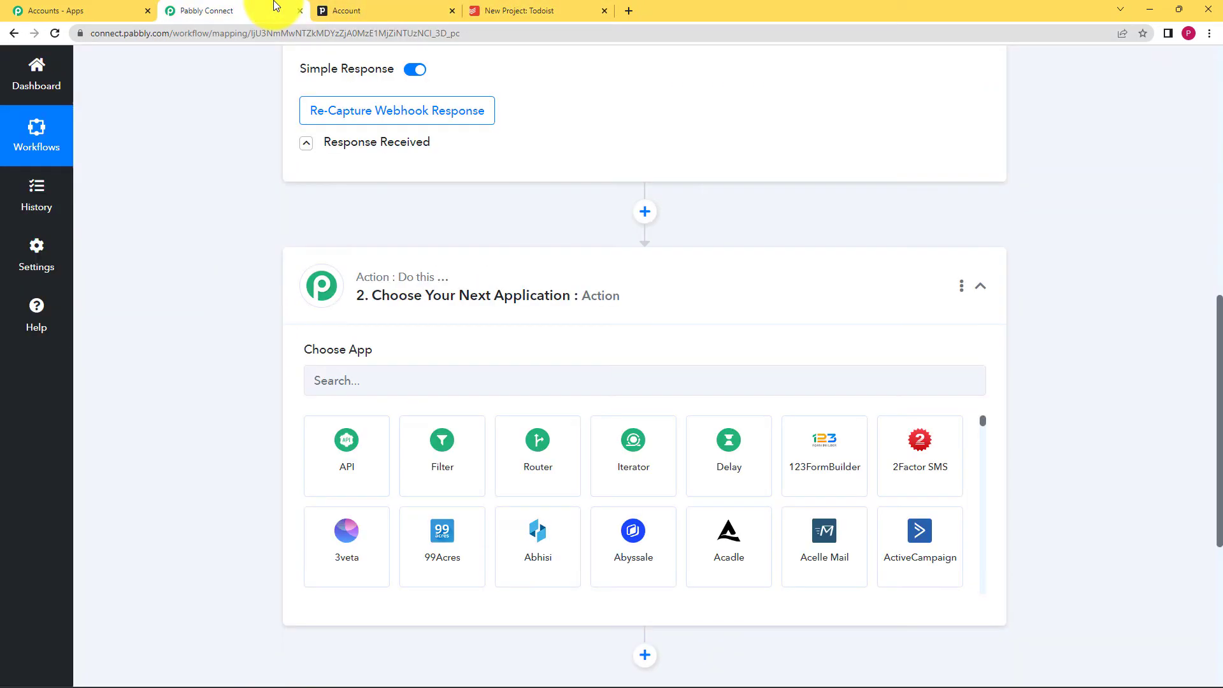
pyautogui.click(370, 369)
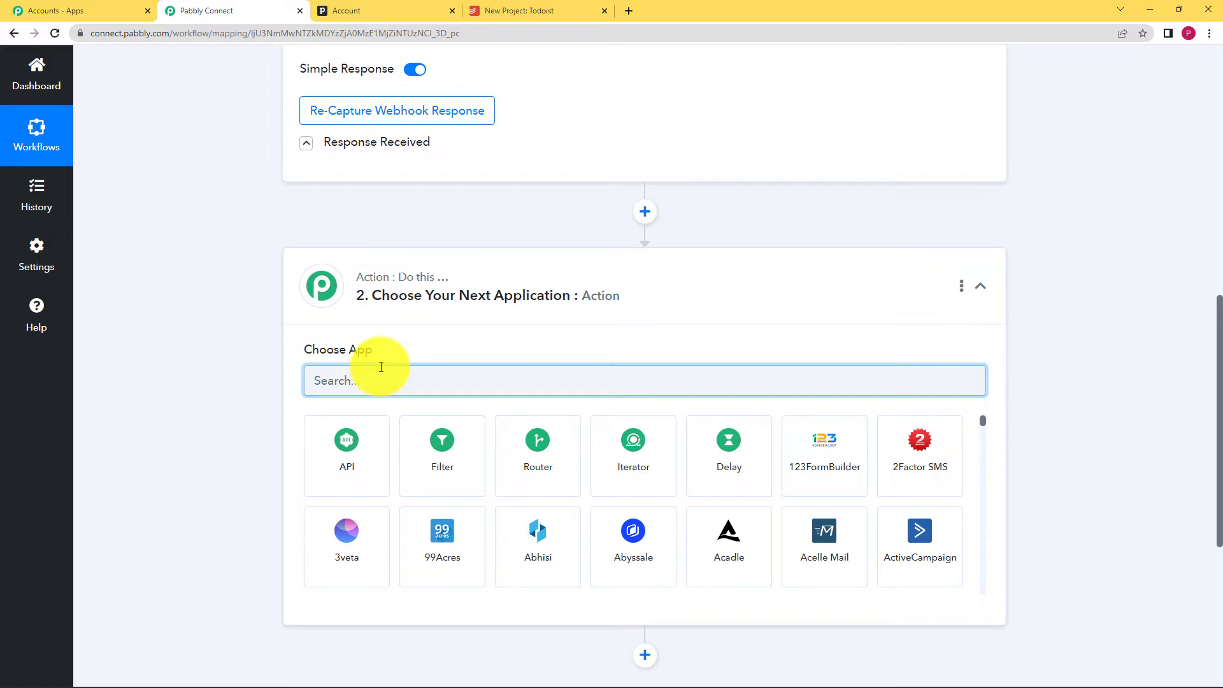
pyautogui.write('Todo')
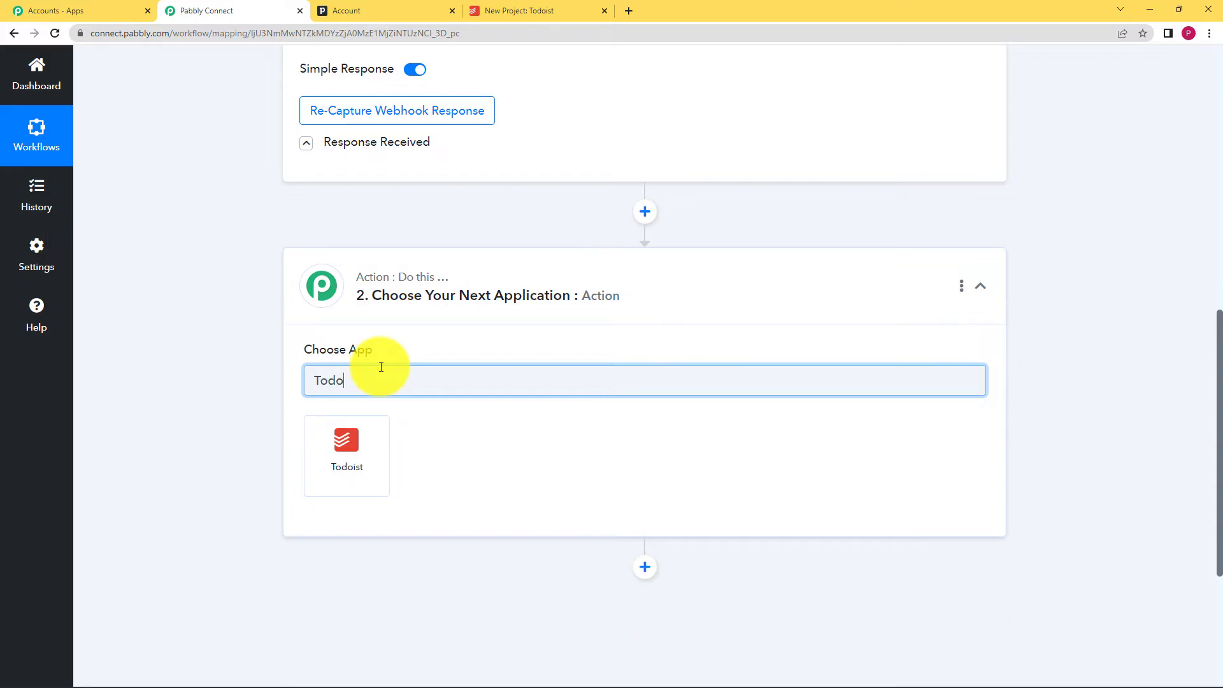
pyautogui.click(359, 444)
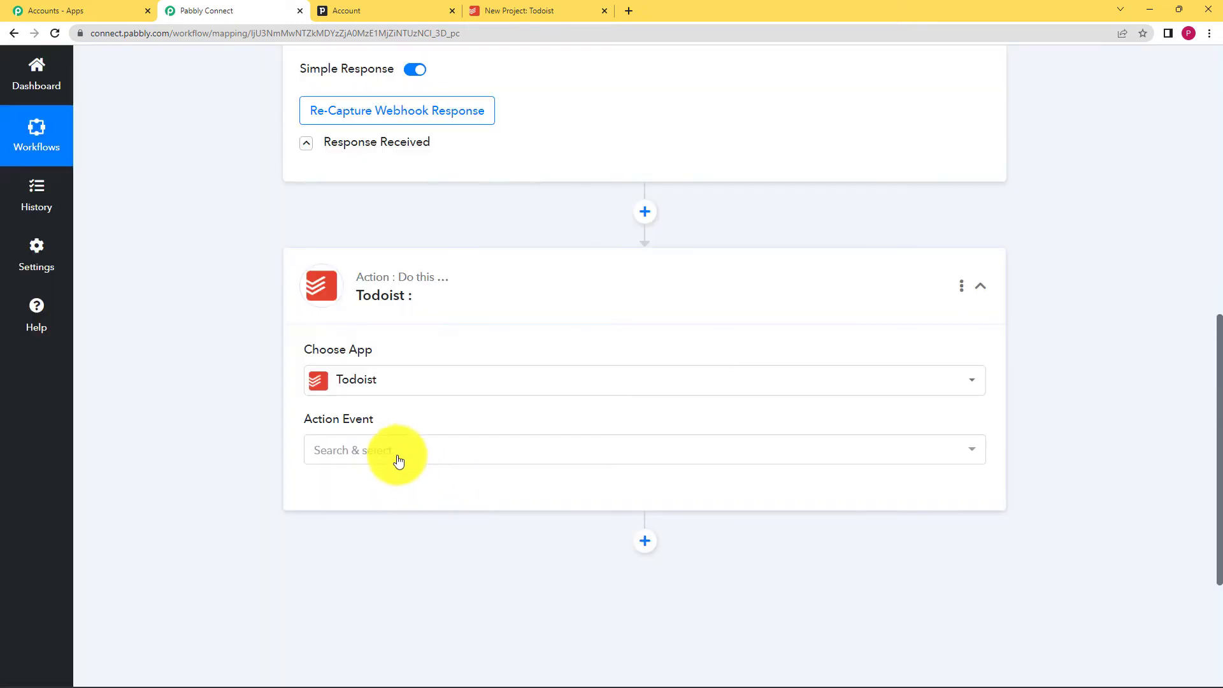
pyautogui.click(397, 453)
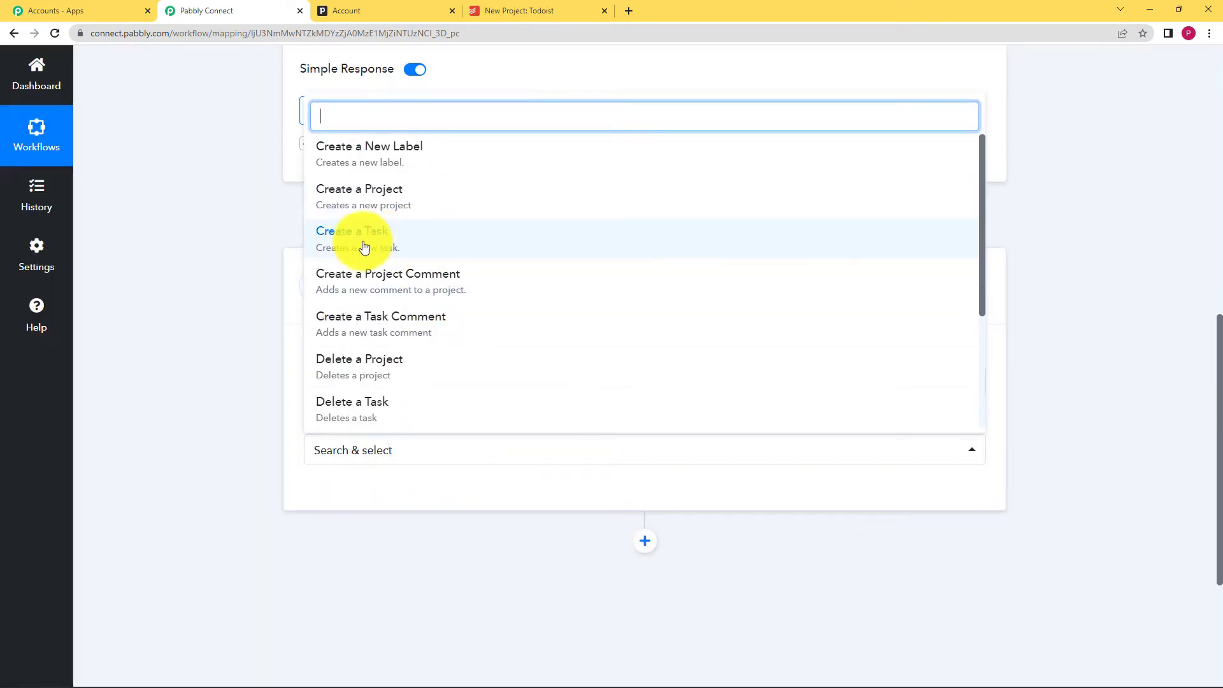
pyautogui.click(363, 245)
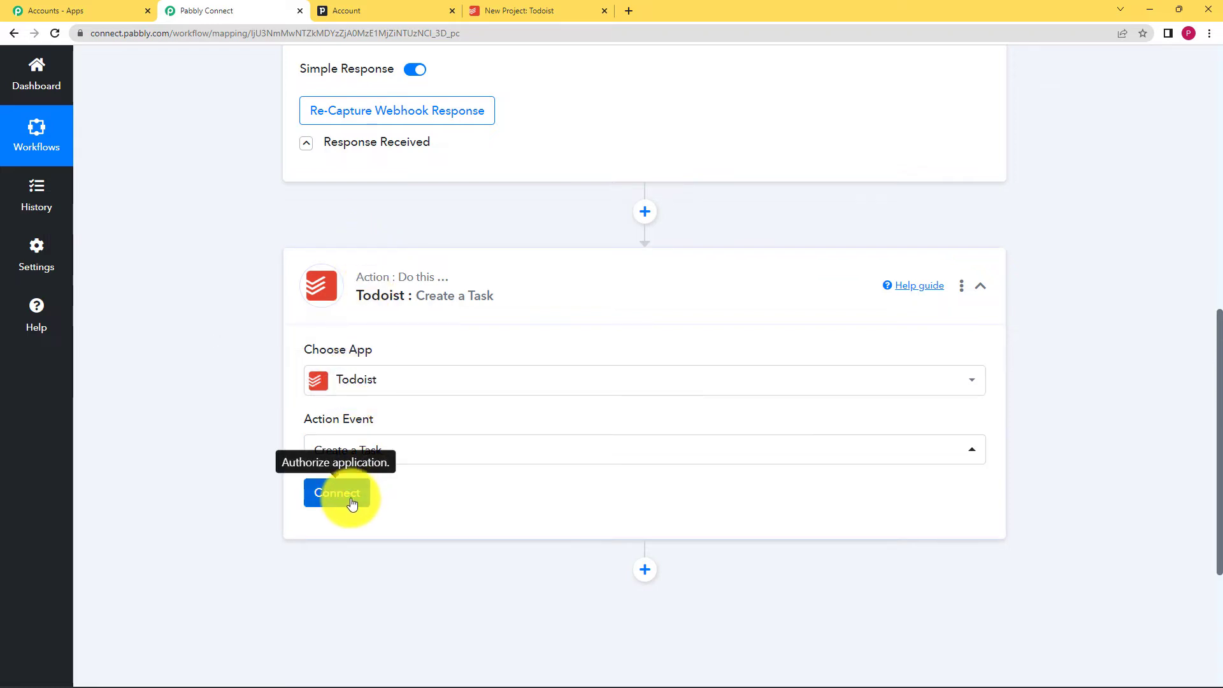
# - Glance at the Todoist project, then start connecting a Todoist account
pyautogui.click(538, 6)
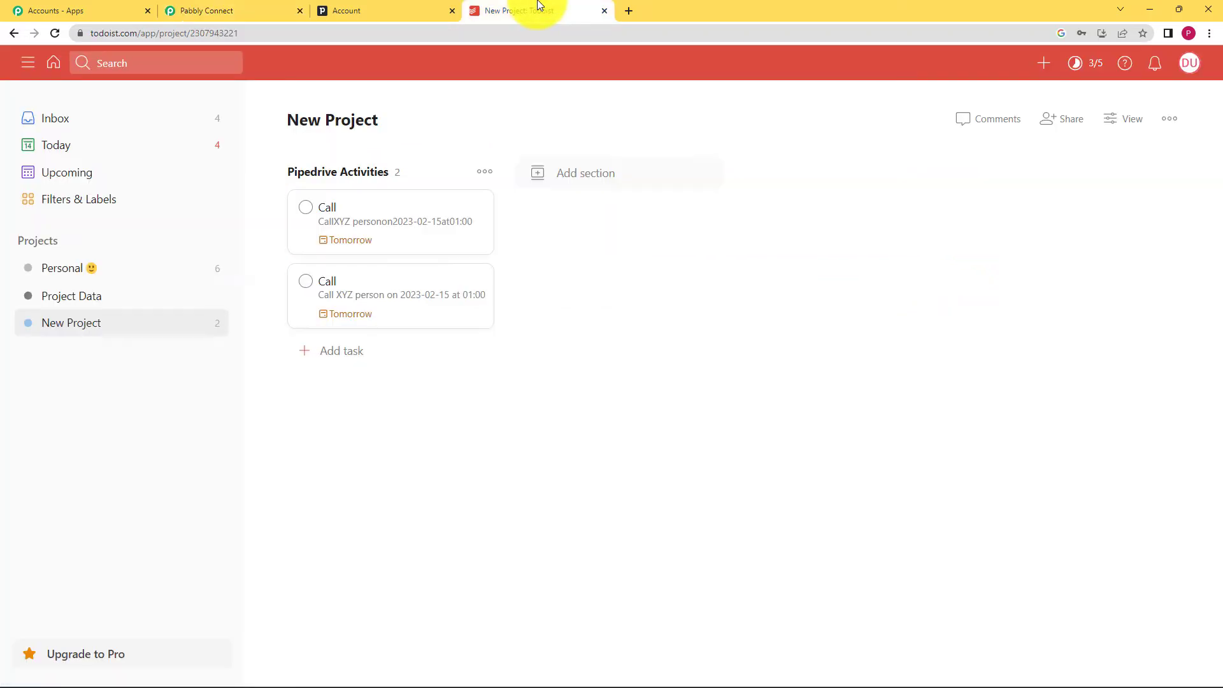
pyautogui.click(274, 8)
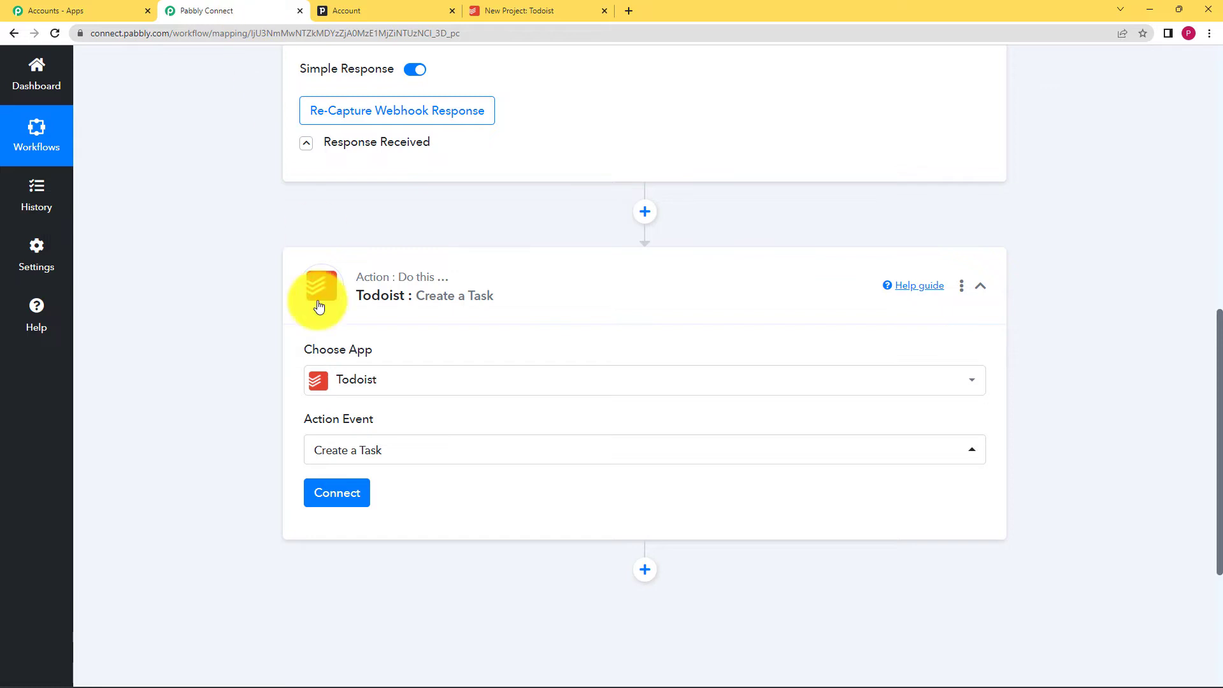
pyautogui.click(327, 509)
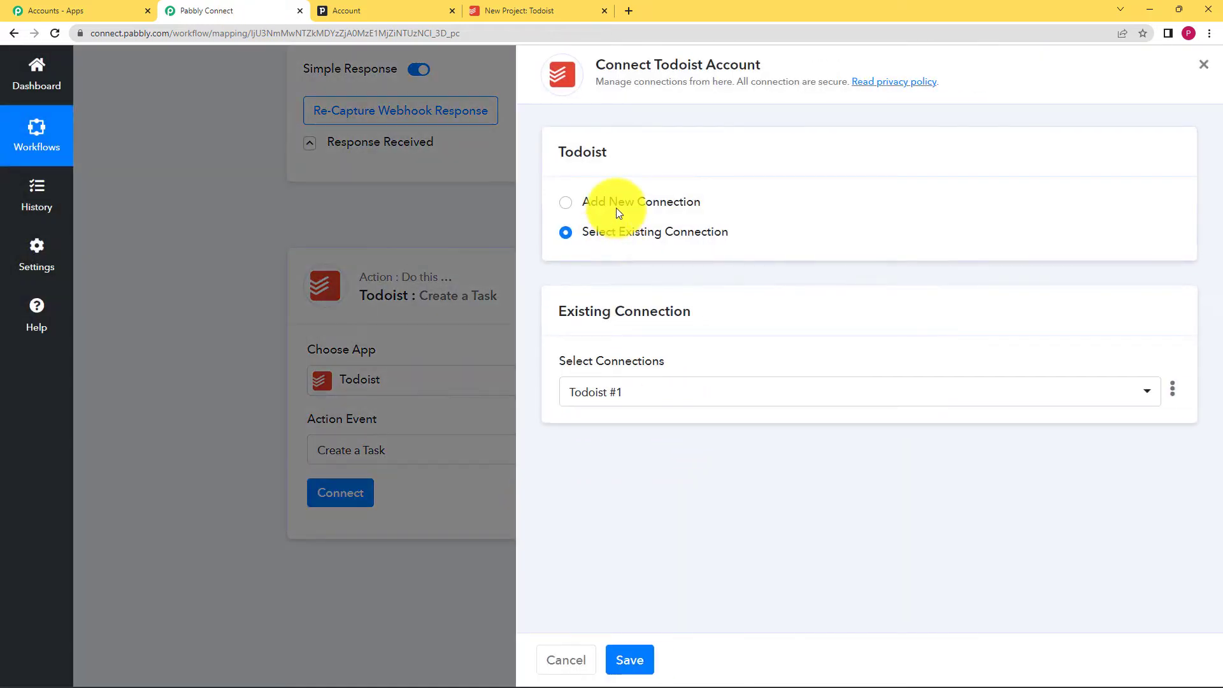
# - Add a new Todoist connection and open todoist.com/prefs/integrations to get the token
pyautogui.click(617, 208)
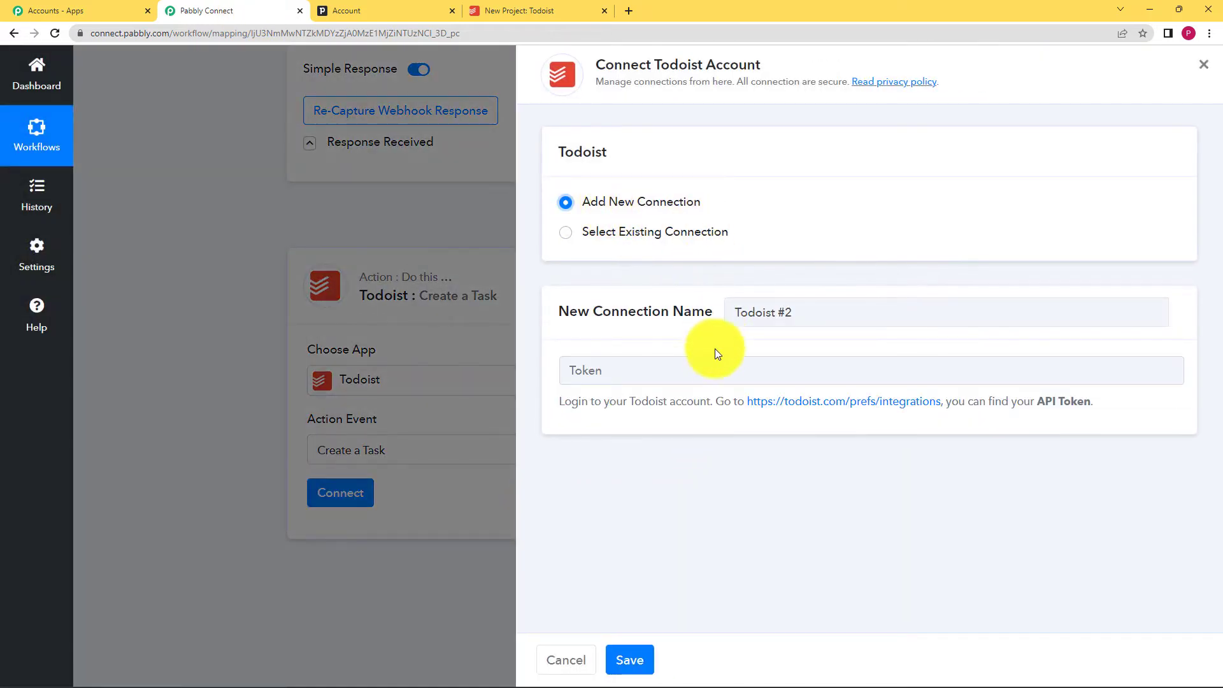
pyautogui.click(577, 372)
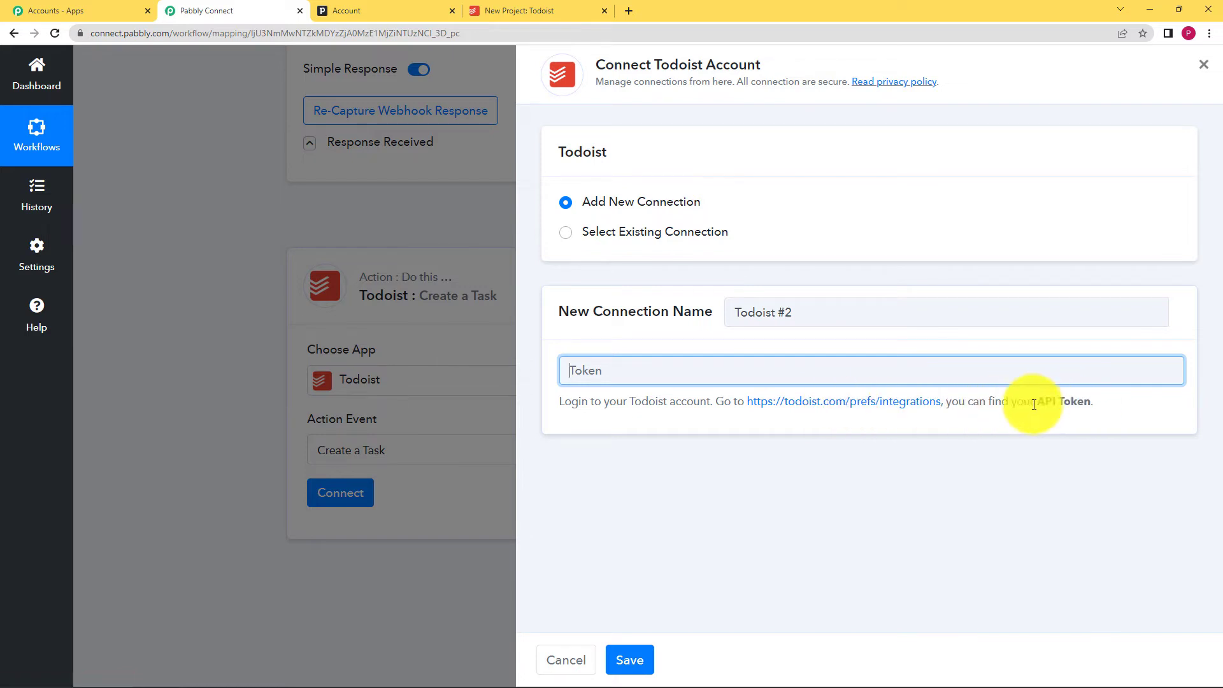
pyautogui.click(812, 405)
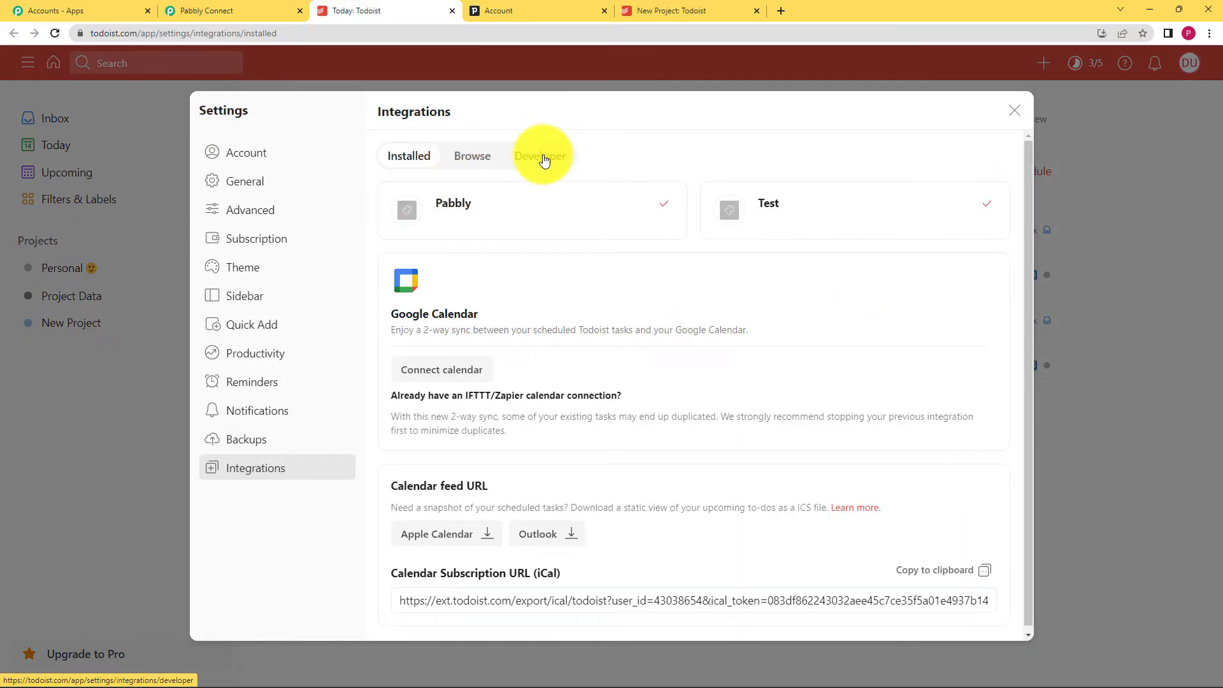
# - Copy the API token from Todoist's Developer integrations and return to Pabbly's Token field
pyautogui.click(550, 156)
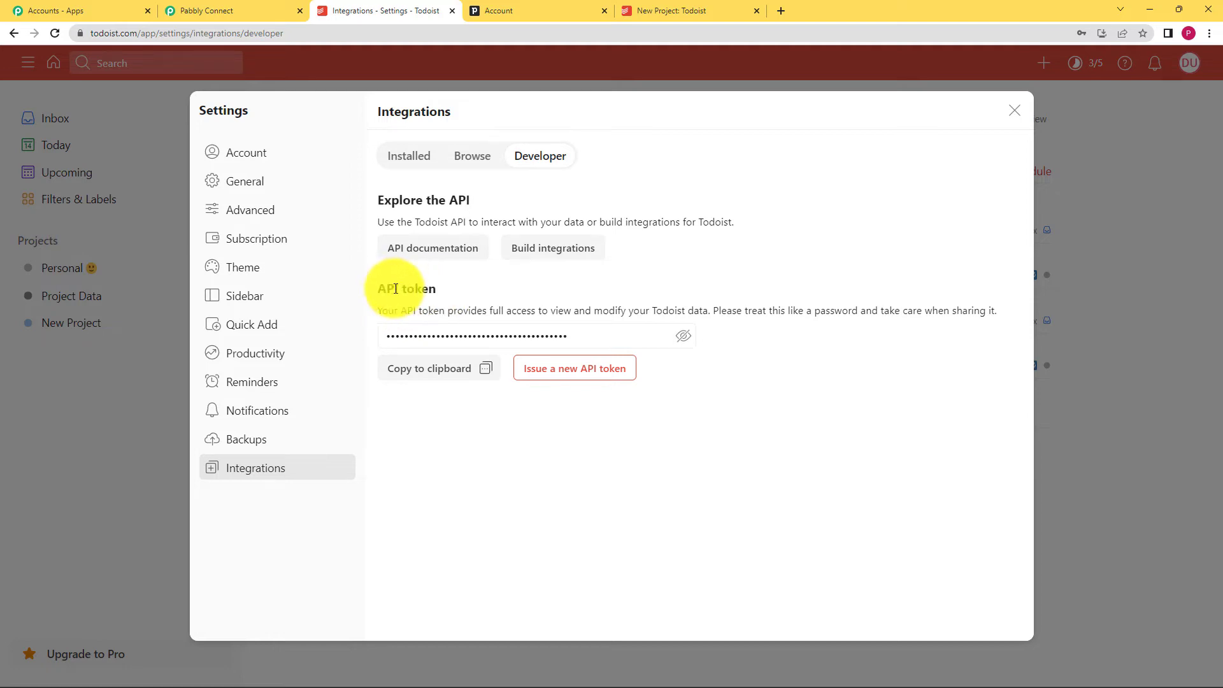
pyautogui.click(429, 375)
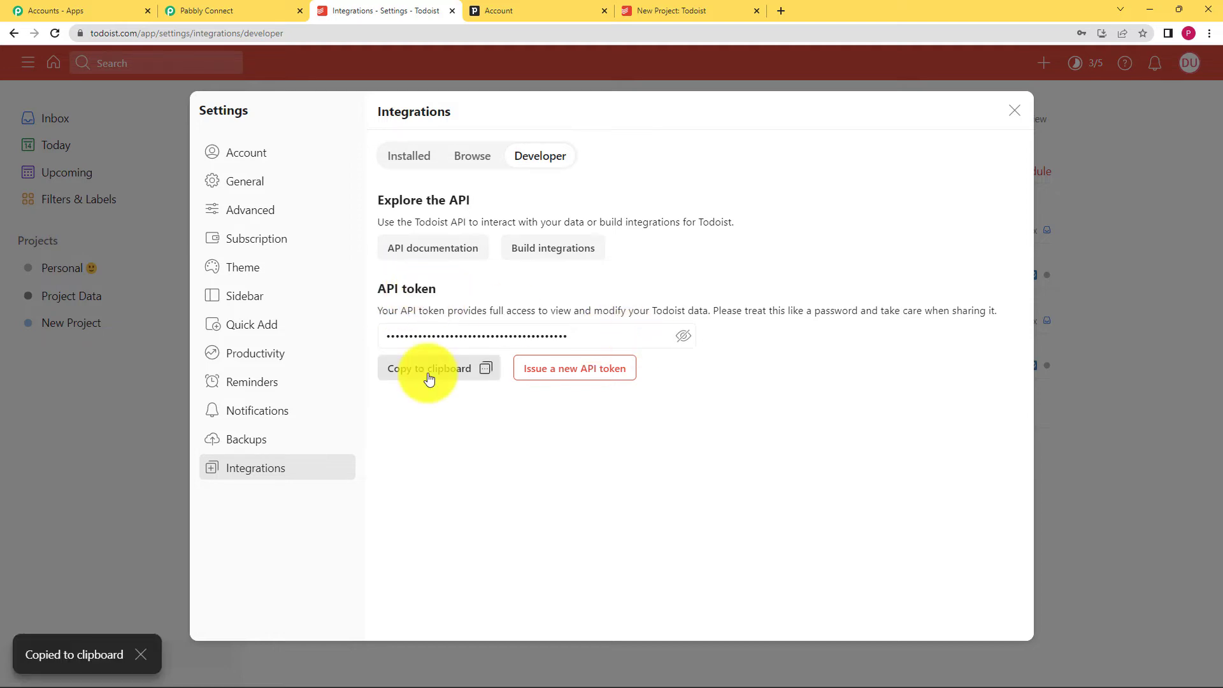
pyautogui.click(428, 376)
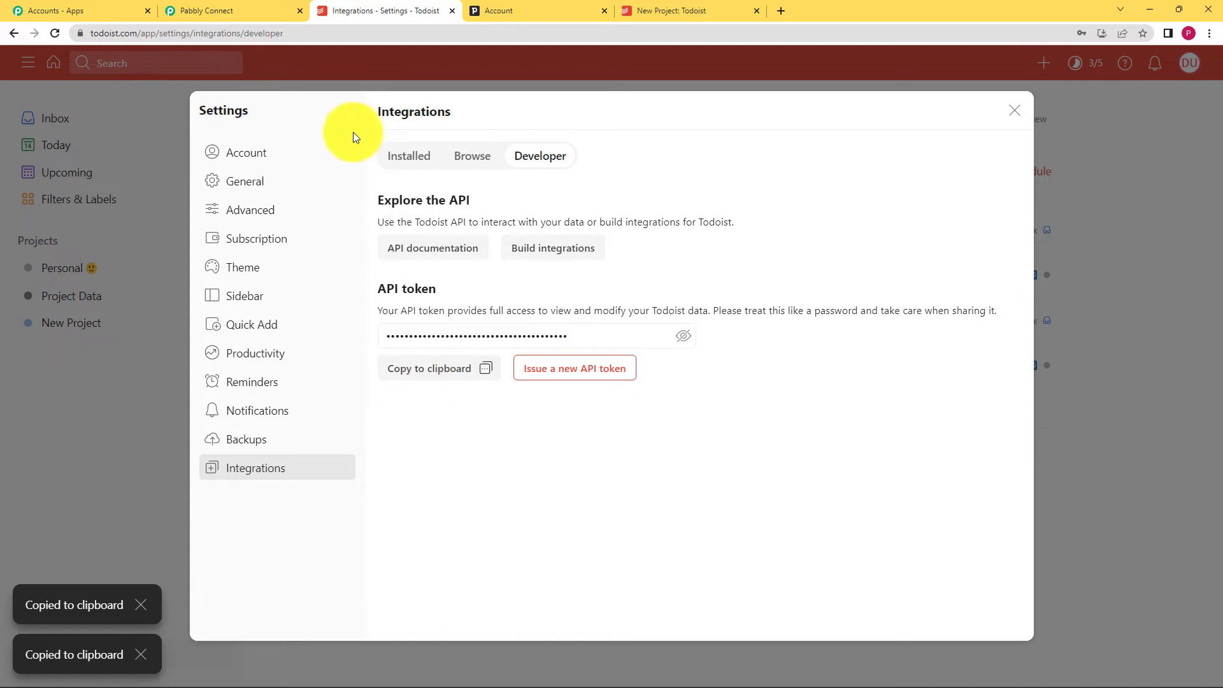
pyautogui.click(243, 7)
pyautogui.click(677, 376)
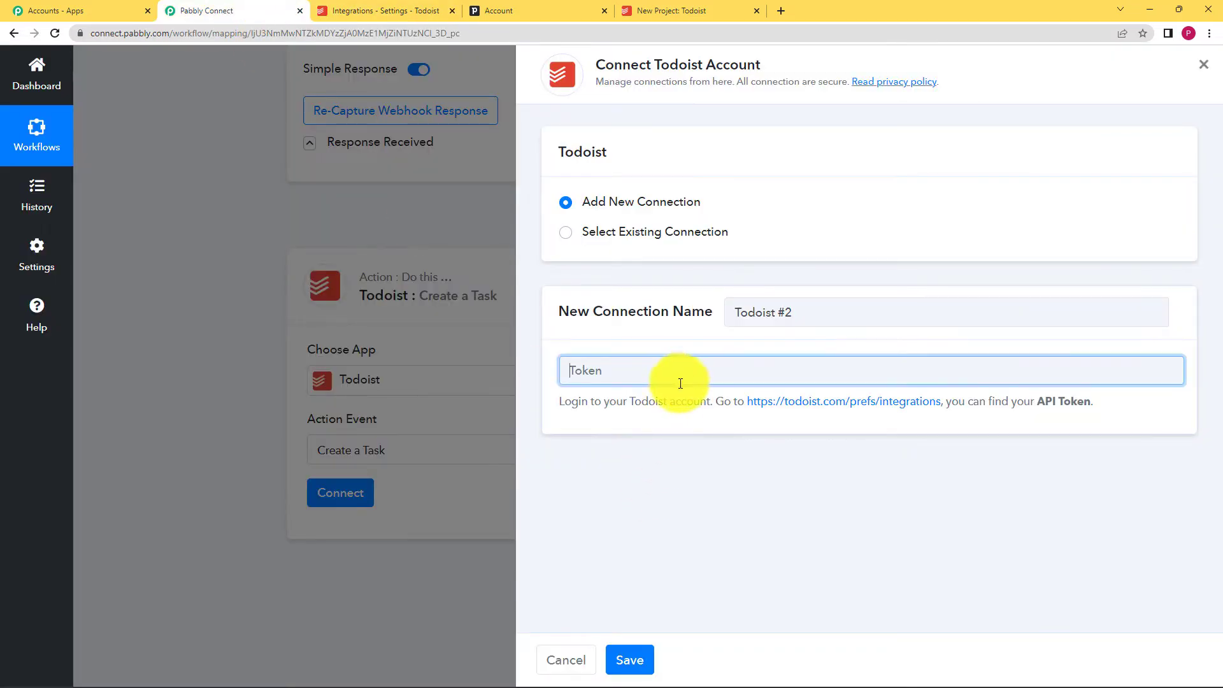
# - Paste the Todoist API token and save the 'Todoist #2' connection
pyautogui.hotkey('ctrl', 'v')
pyautogui.click(649, 657)
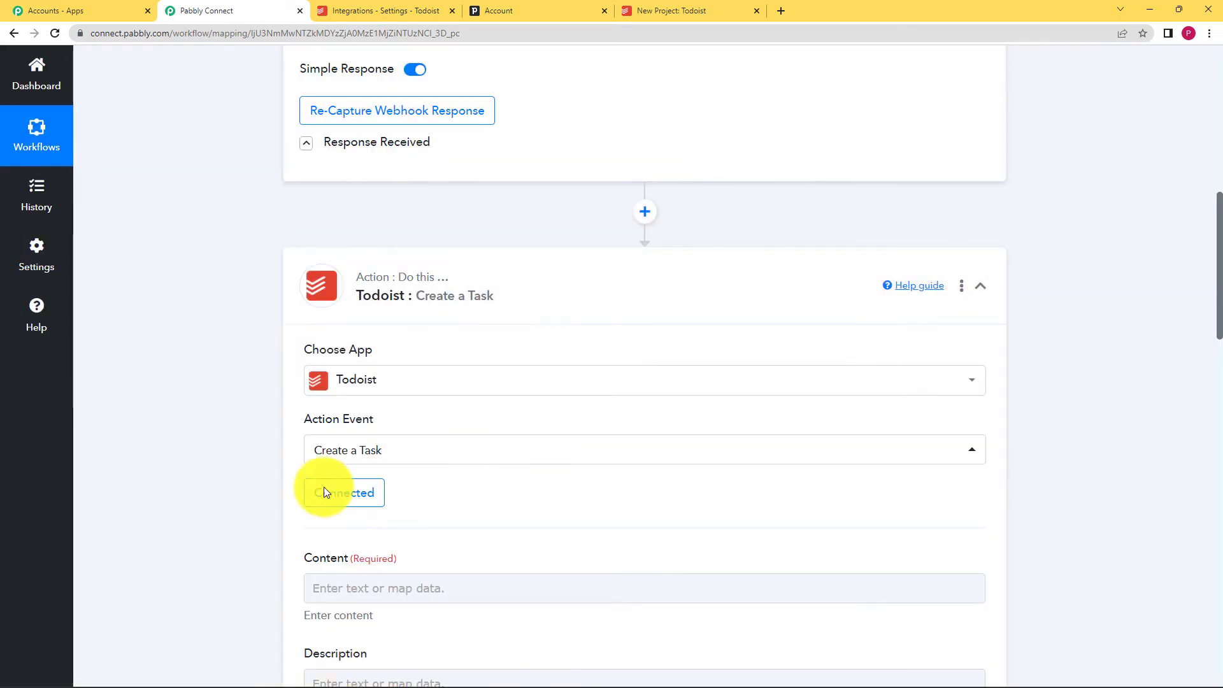
pyautogui.scroll(-1, 230, 511)
pyautogui.scroll(-1, 235, 513)
pyautogui.scroll(-3, 242, 511)
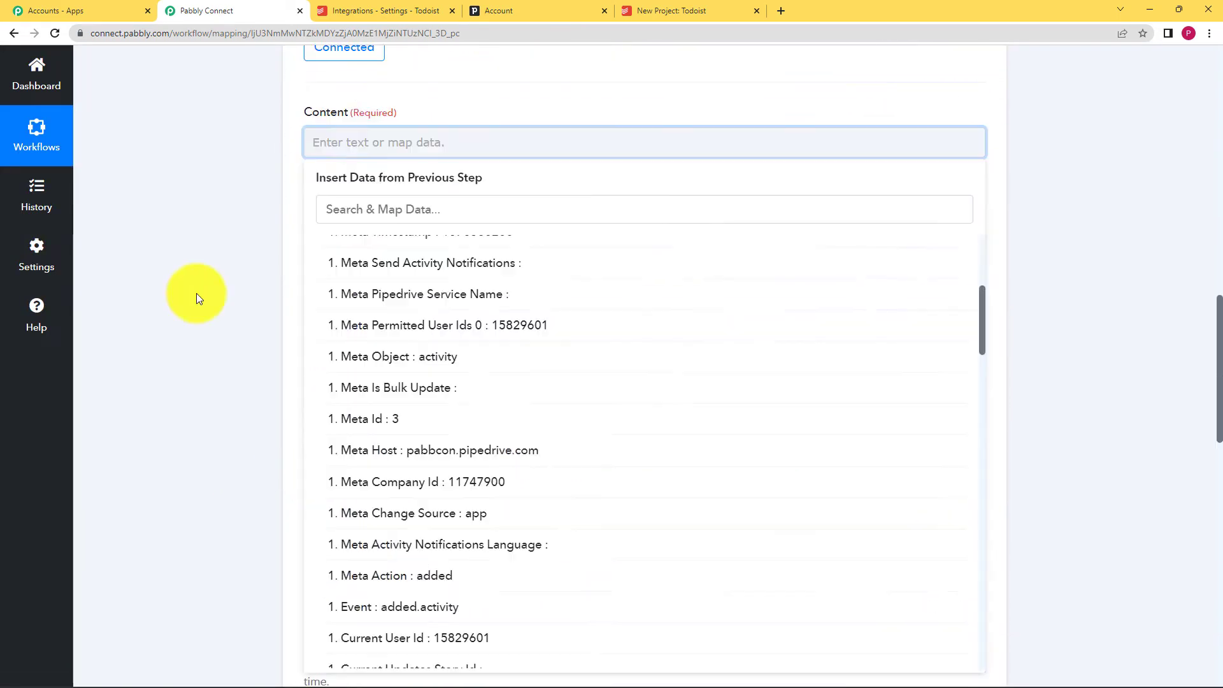
pyautogui.scroll(2, 196, 293)
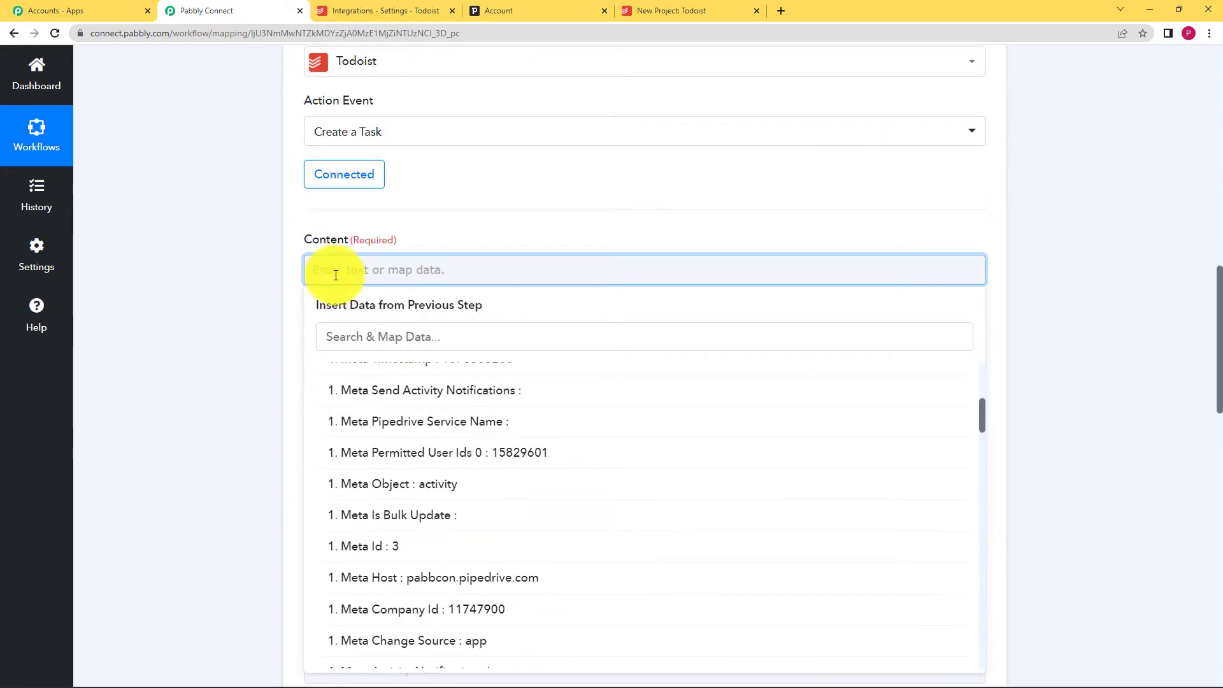
pyautogui.click(267, 288)
pyautogui.scroll(3, 191, 309)
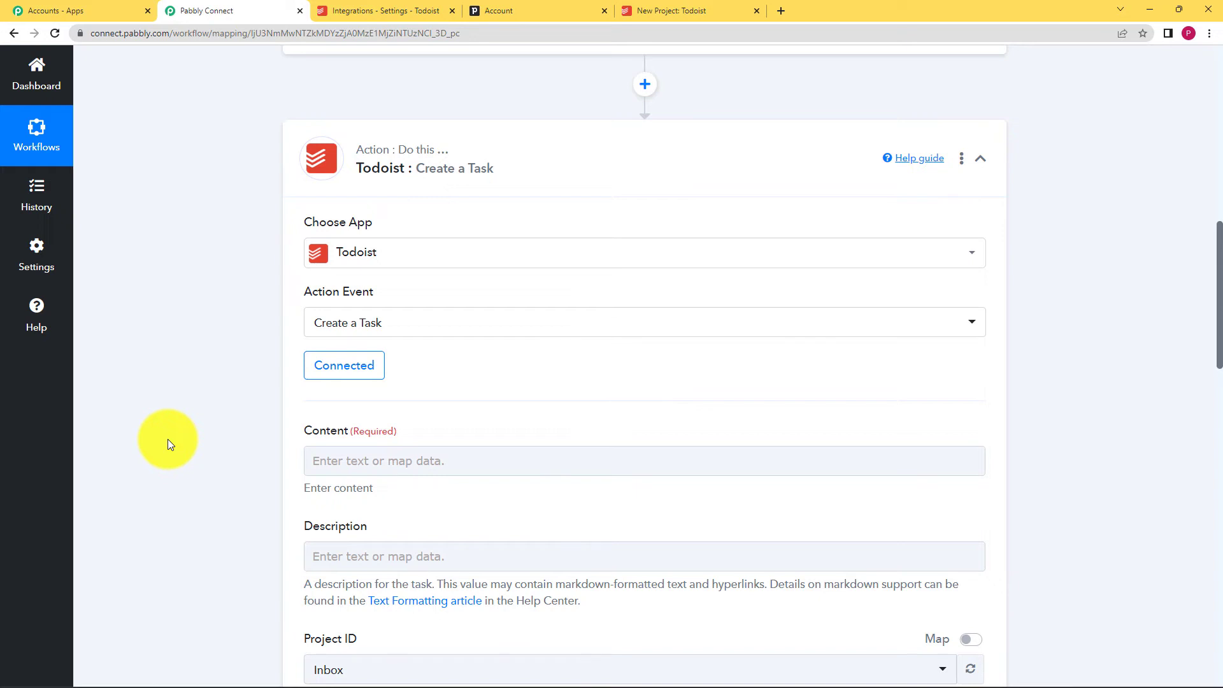
pyautogui.scroll(4, 148, 427)
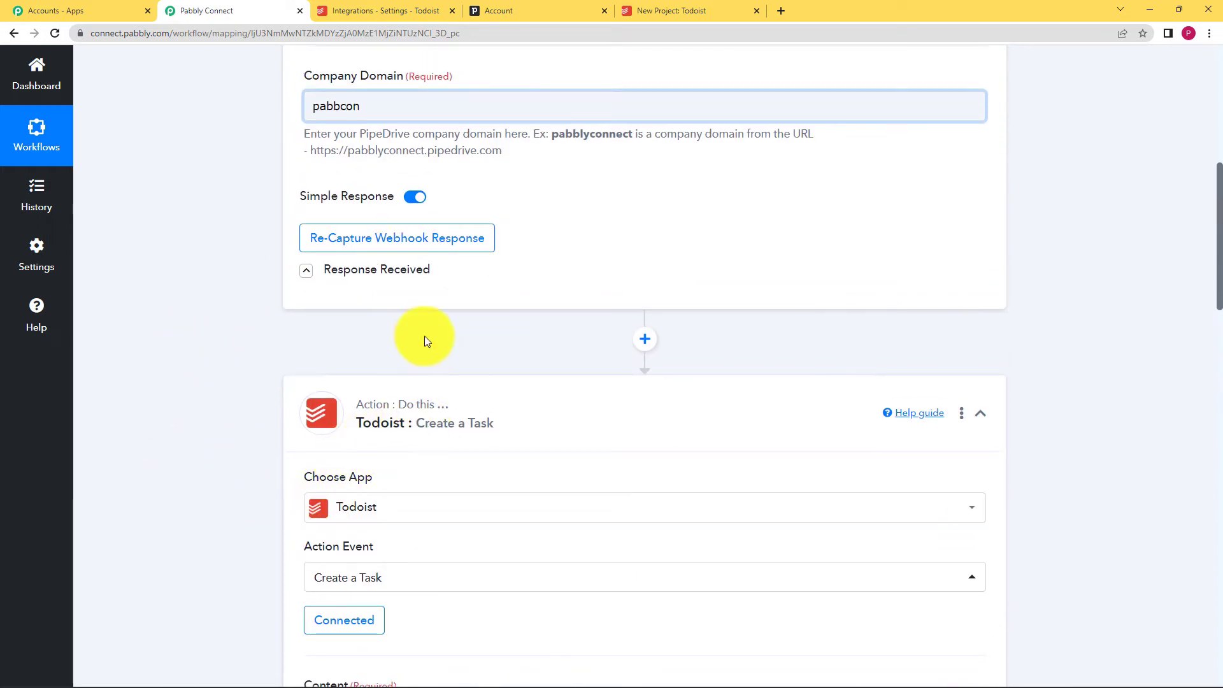
# - Expand the Pipedrive trigger's Response Received data and review the activity fields
pyautogui.click(312, 274)
pyautogui.scroll(-7, 212, 346)
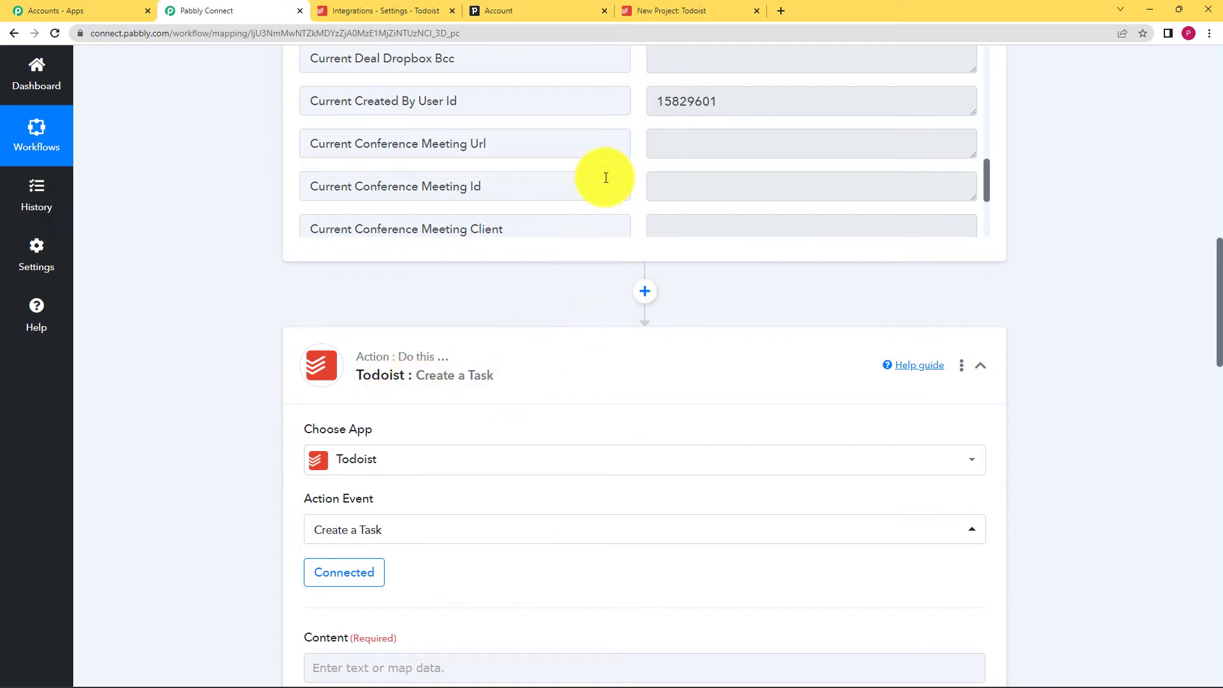
pyautogui.scroll(6, 238, 159)
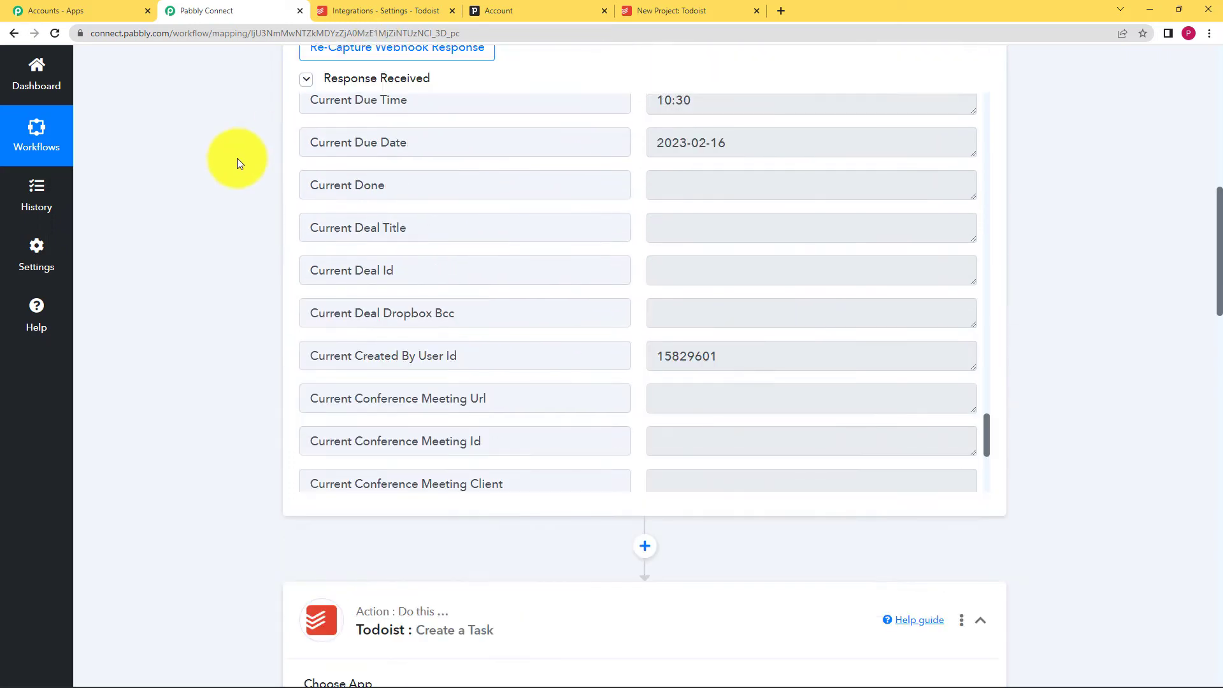
pyautogui.scroll(-2, 274, 398)
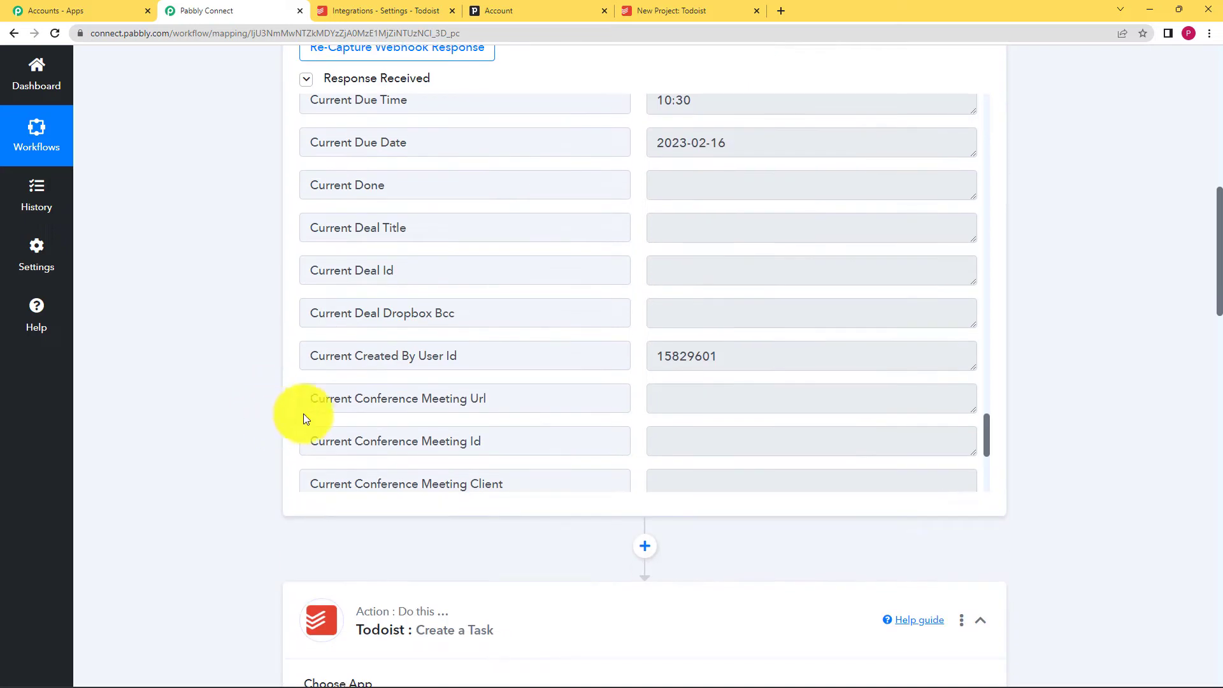
pyautogui.scroll(-4, 281, 409)
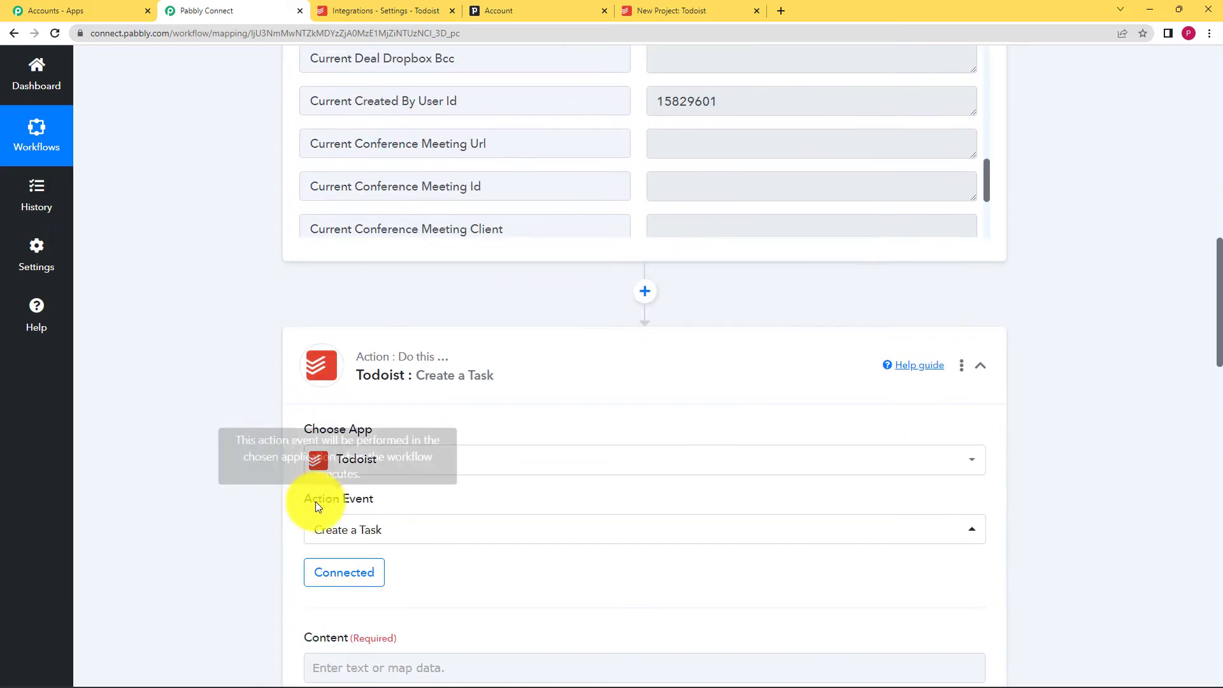
pyautogui.scroll(3, 267, 418)
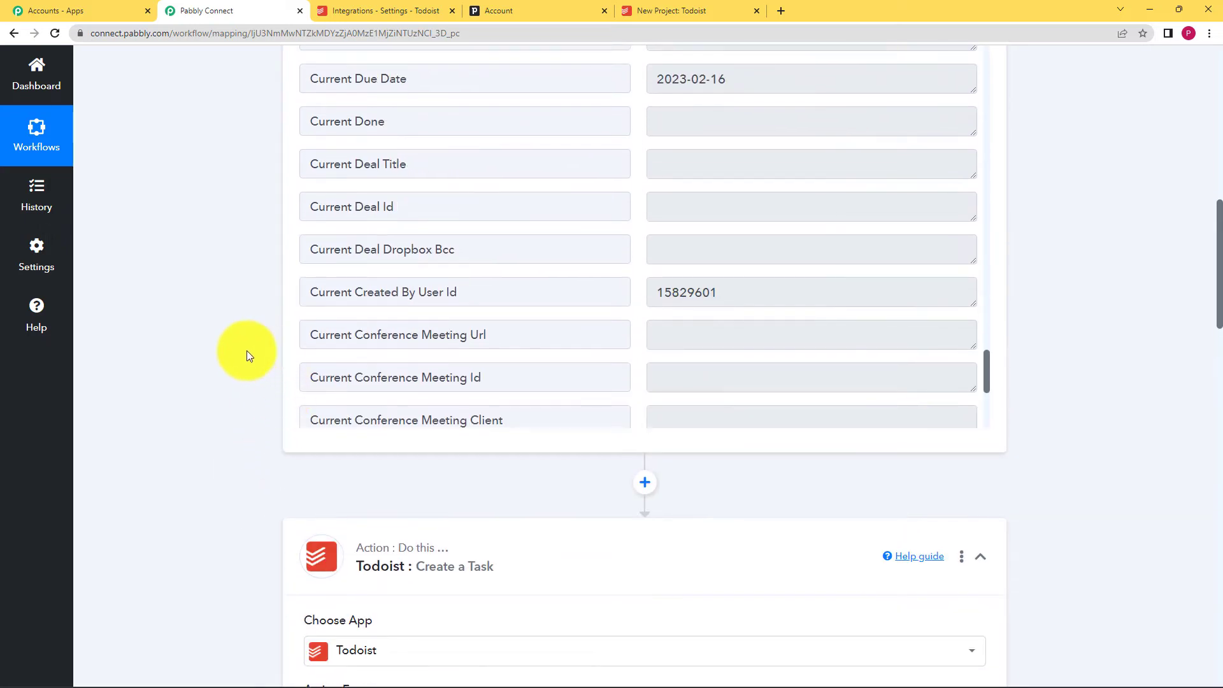
pyautogui.scroll(-6, 262, 472)
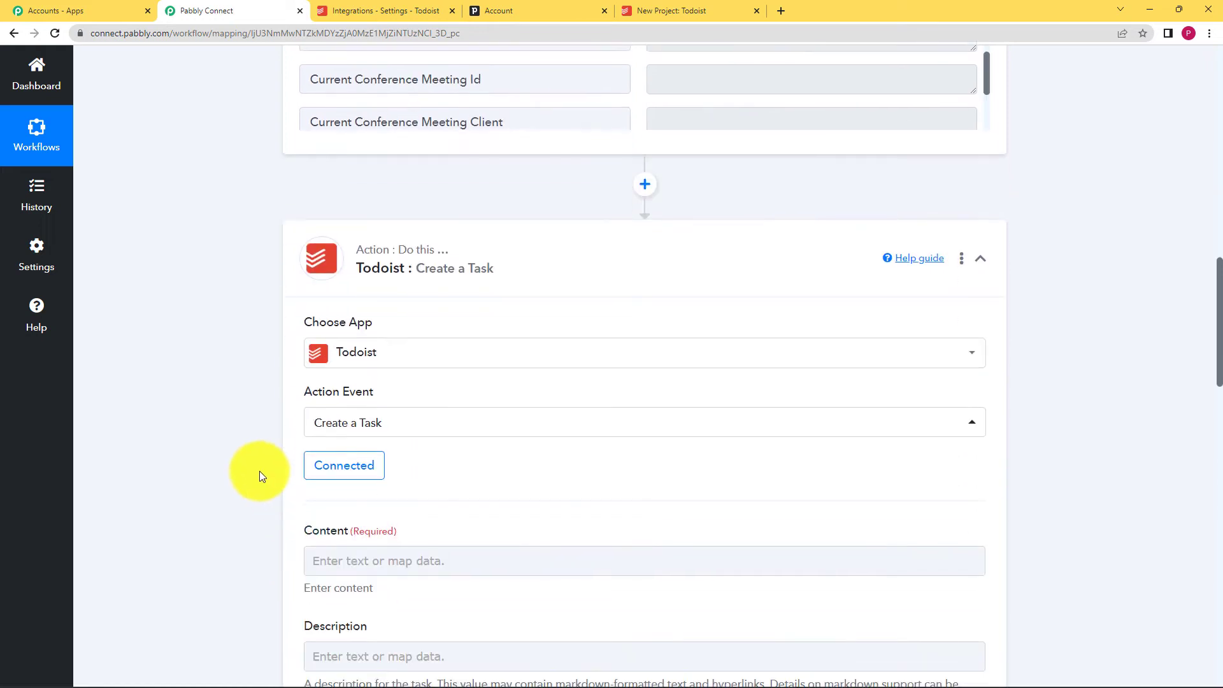
# - Map the activity's Current Type Name (Call) into the task Content, found by searching 'call'
pyautogui.click(331, 481)
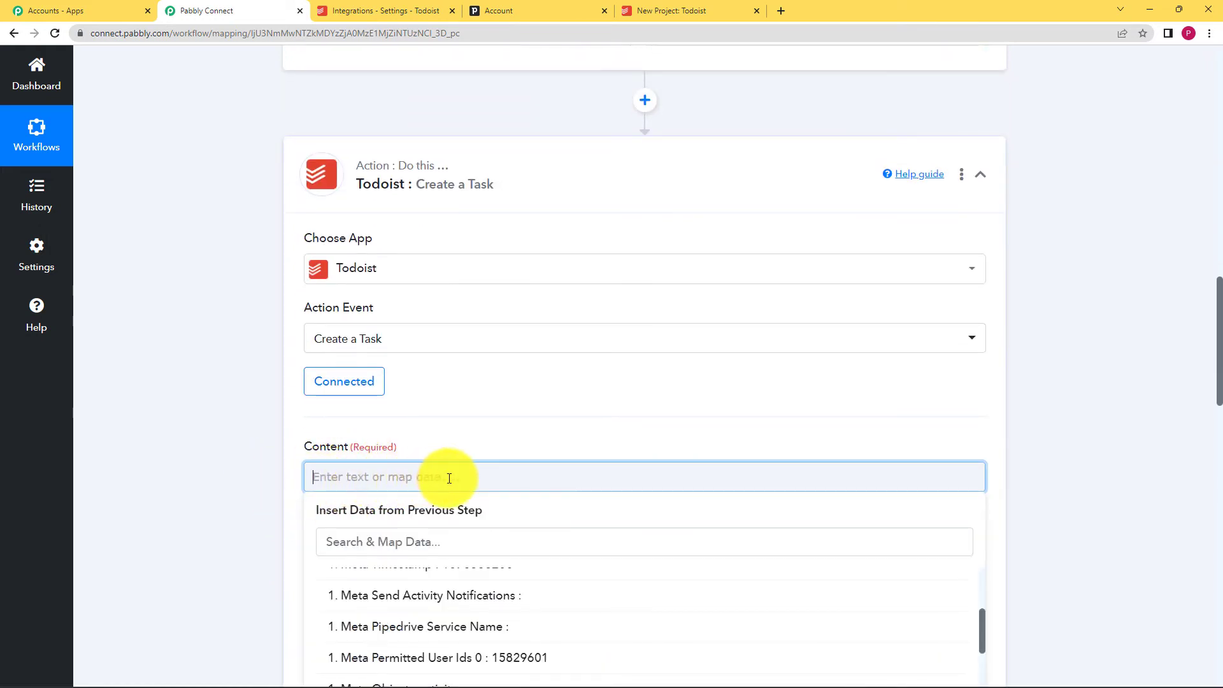
pyautogui.scroll(-2, 254, 510)
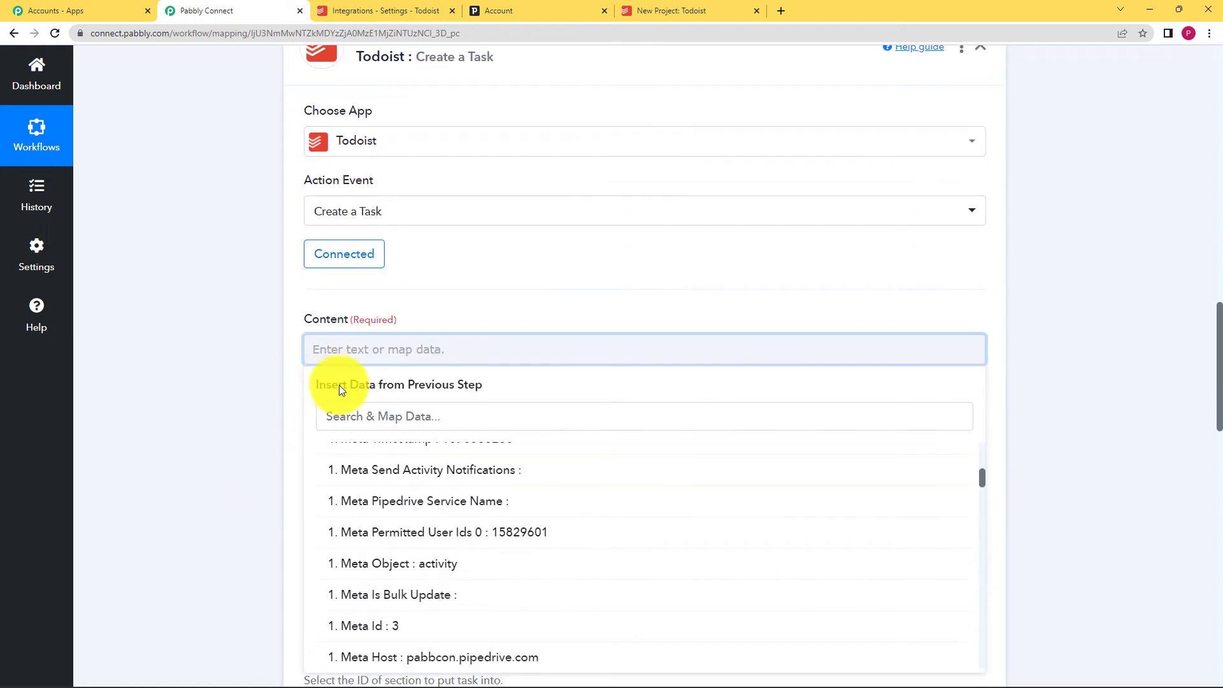
pyautogui.click(493, 390)
pyautogui.click(492, 357)
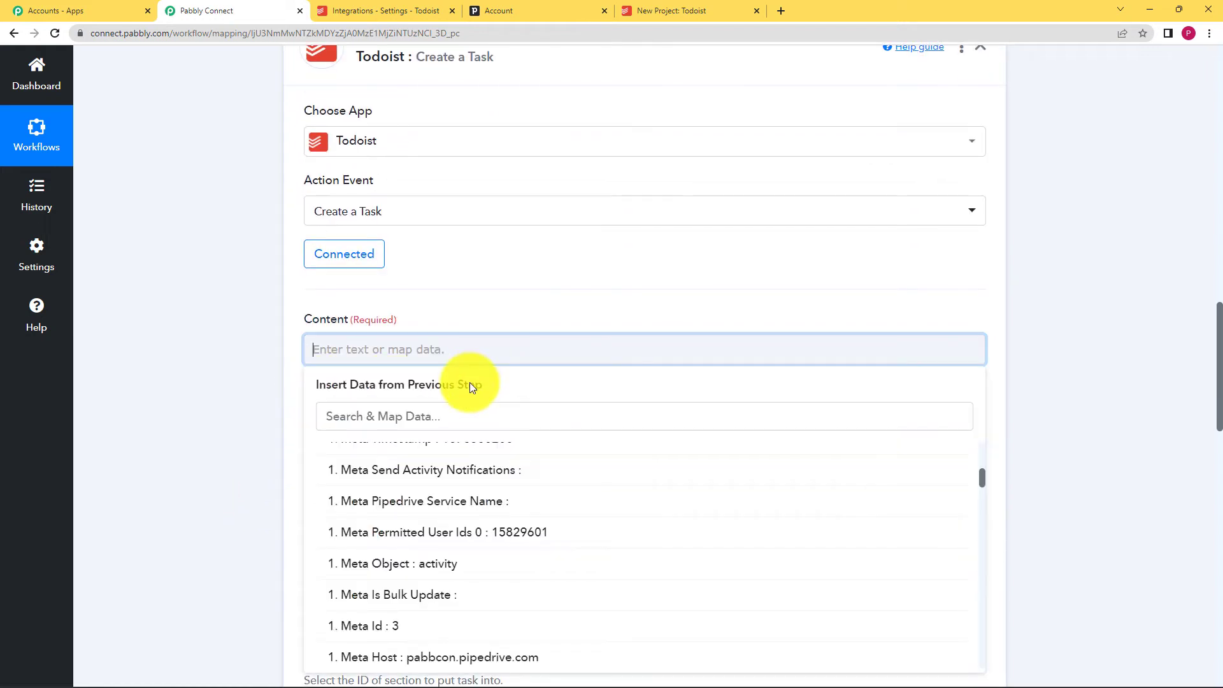
pyautogui.scroll(5, 440, 458)
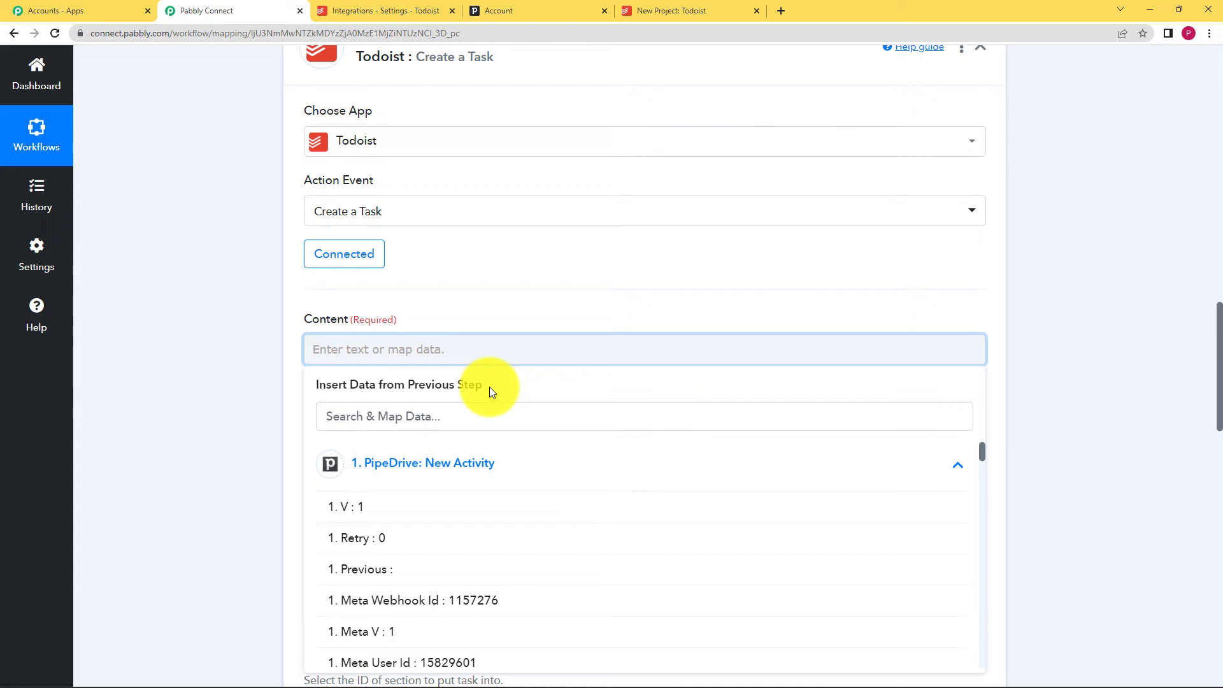
pyautogui.click(495, 460)
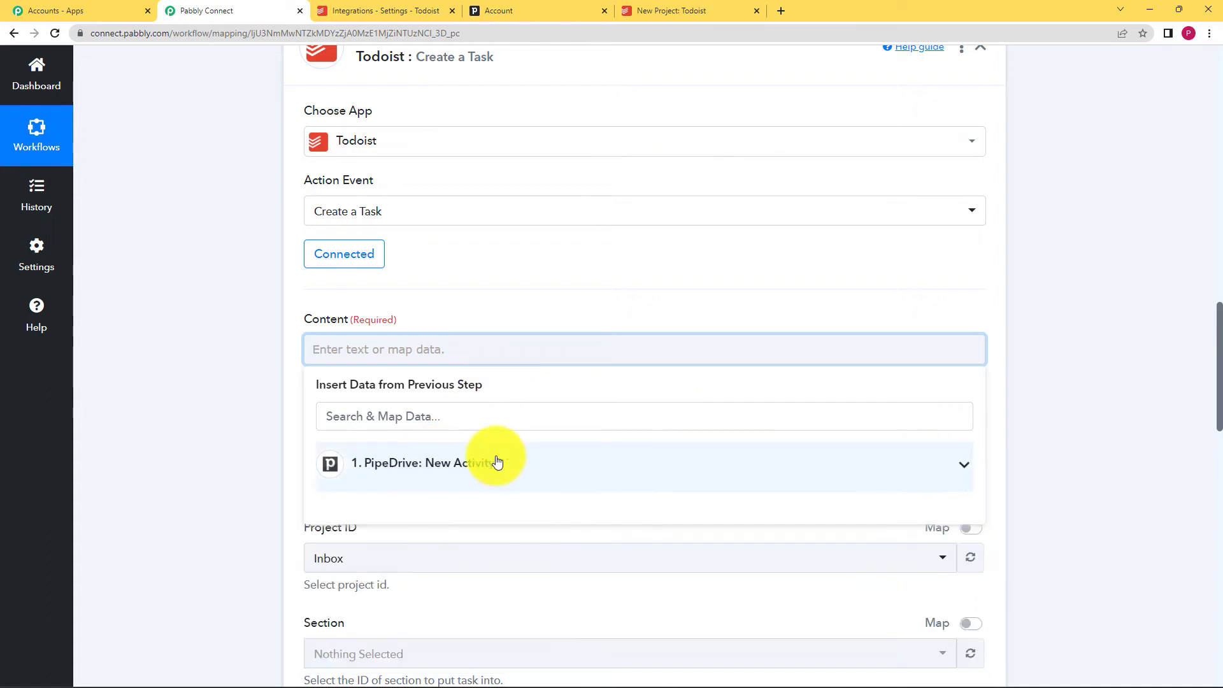
pyautogui.click(540, 465)
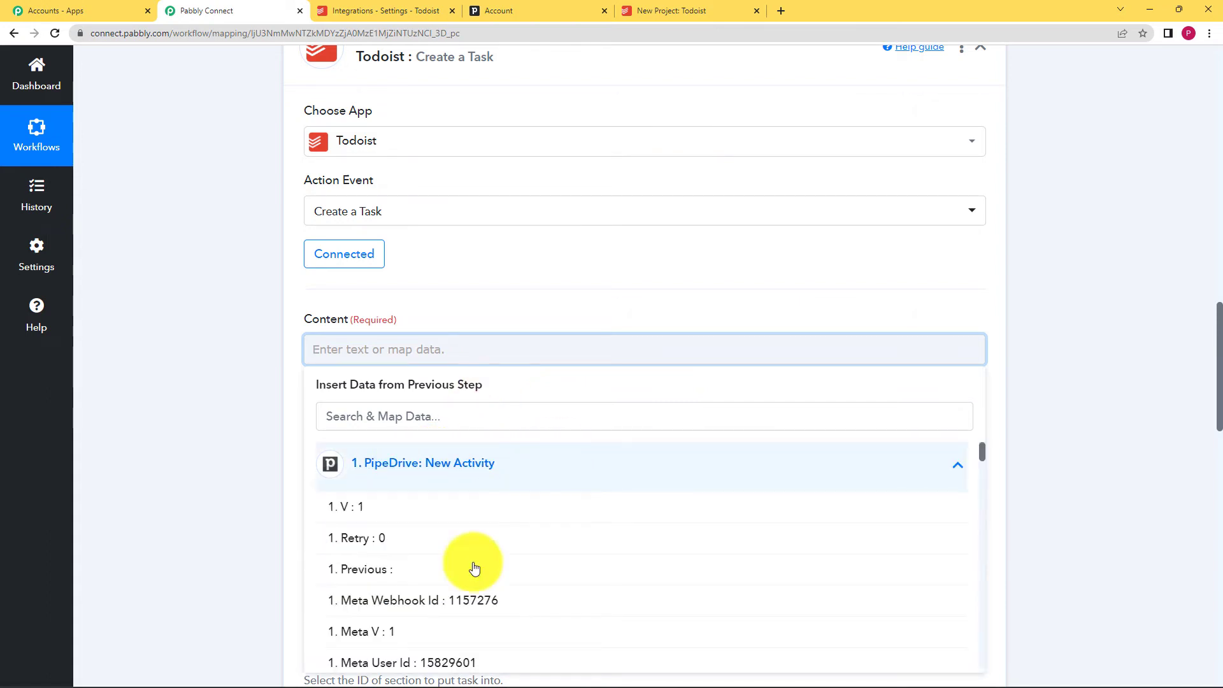
pyautogui.scroll(-10, 432, 554)
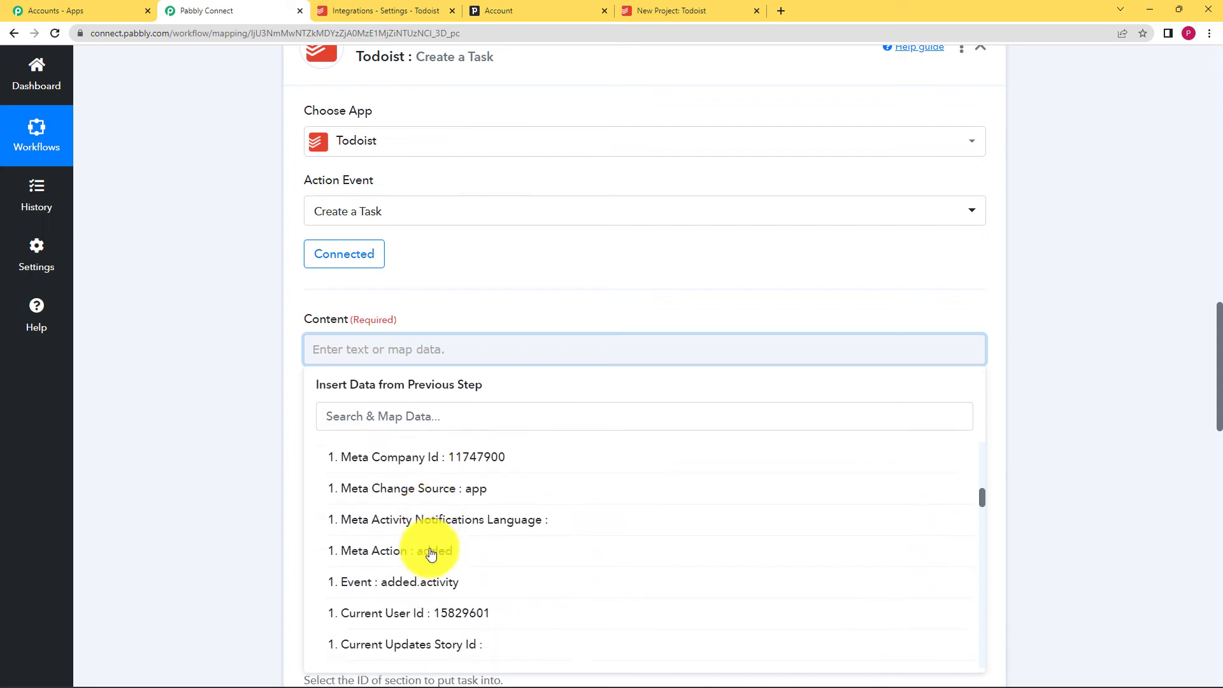
pyautogui.scroll(-4, 435, 560)
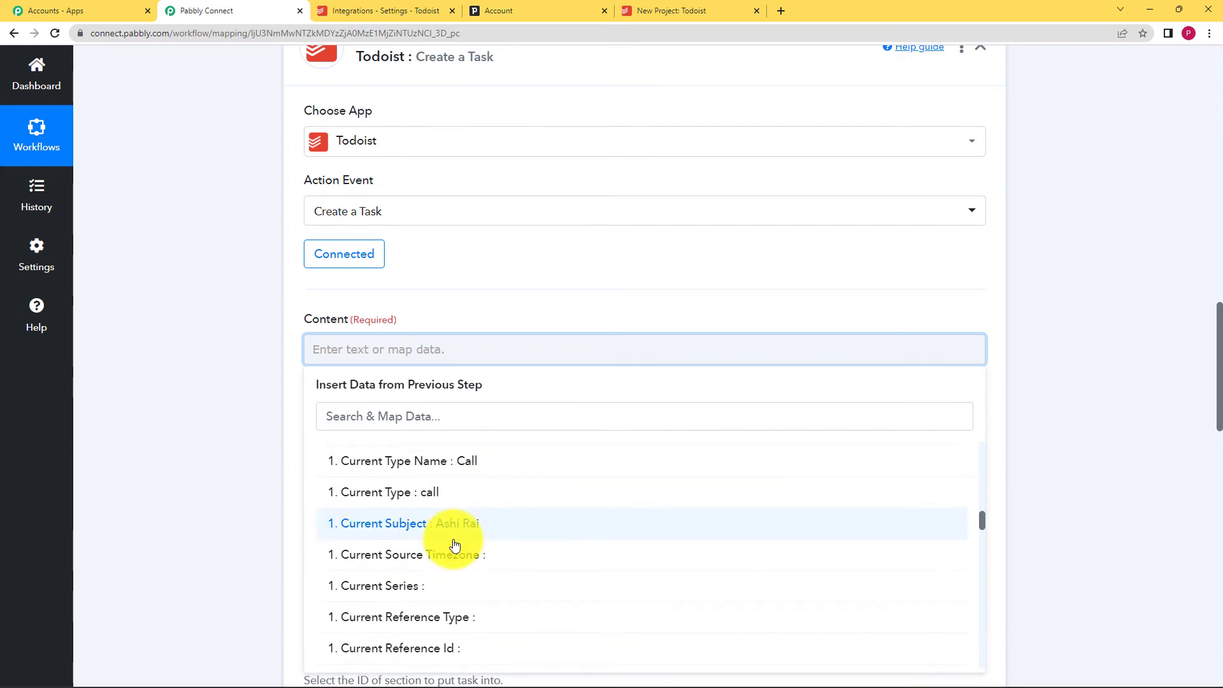
pyautogui.scroll(-3, 452, 546)
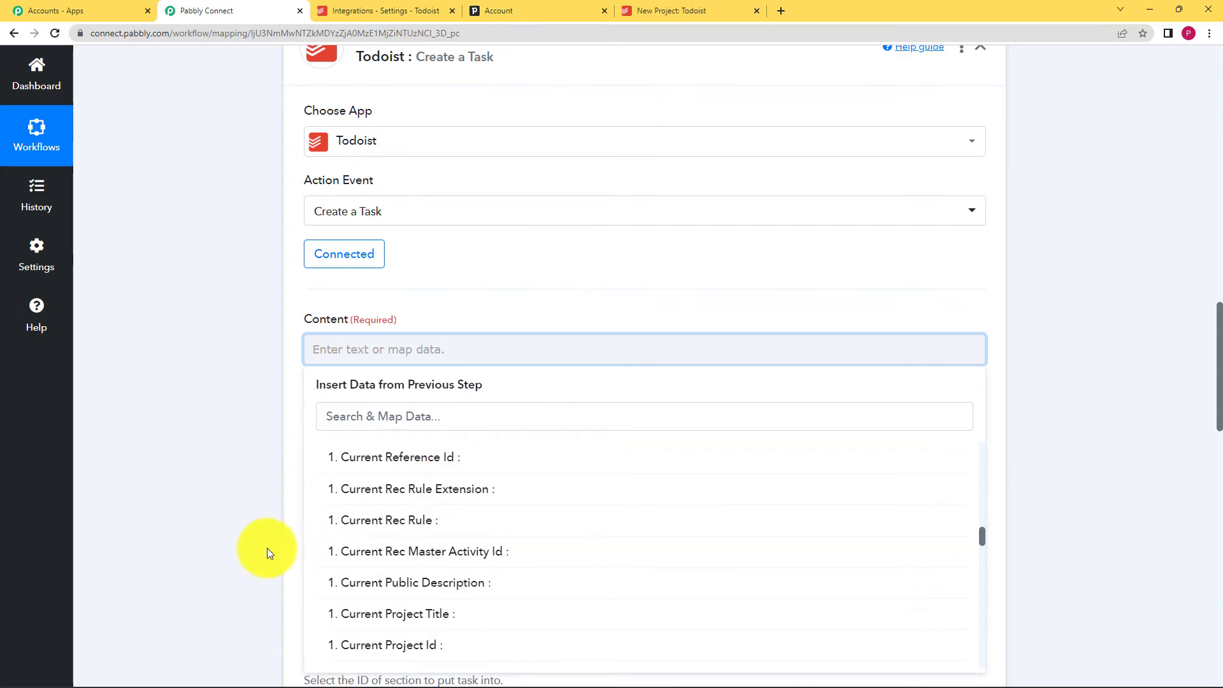
pyautogui.scroll(1, 241, 523)
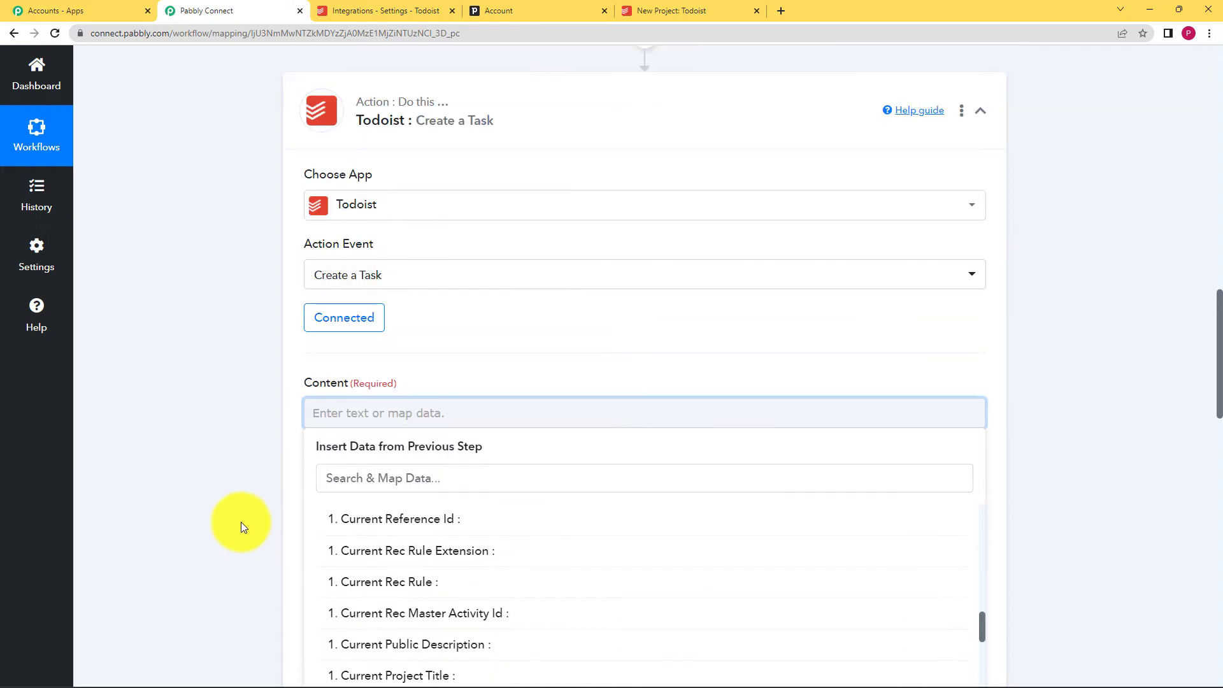
pyautogui.click(426, 476)
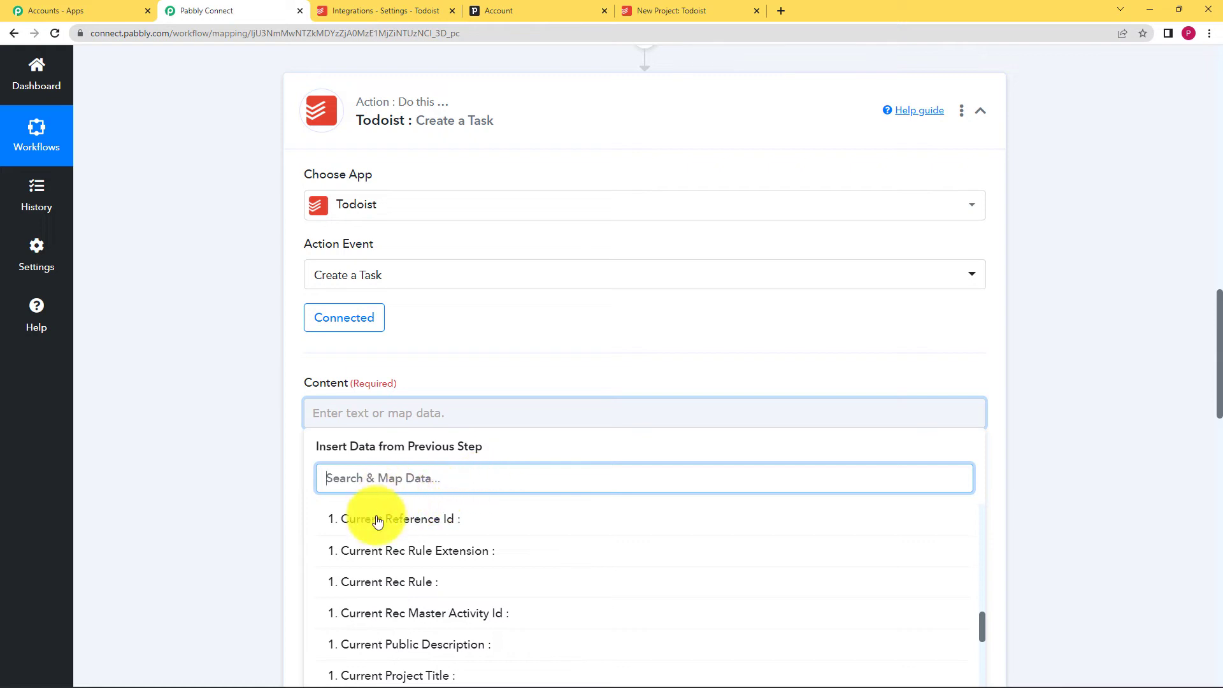
pyautogui.write('call')
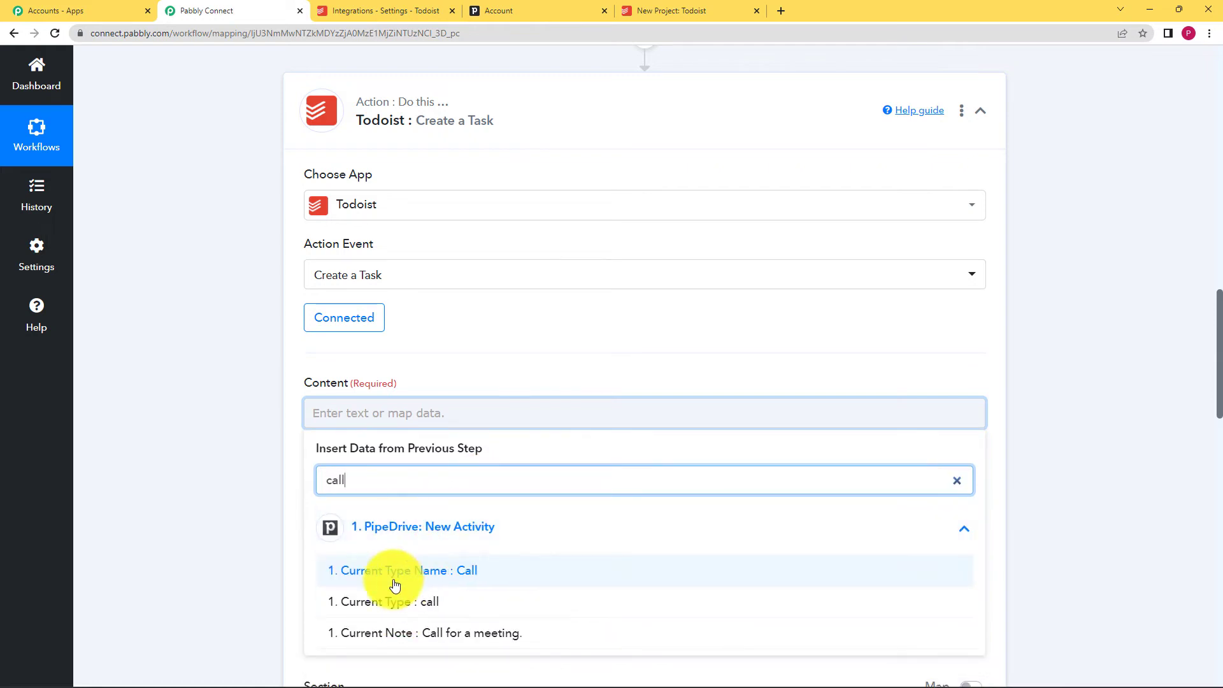
pyautogui.click(479, 576)
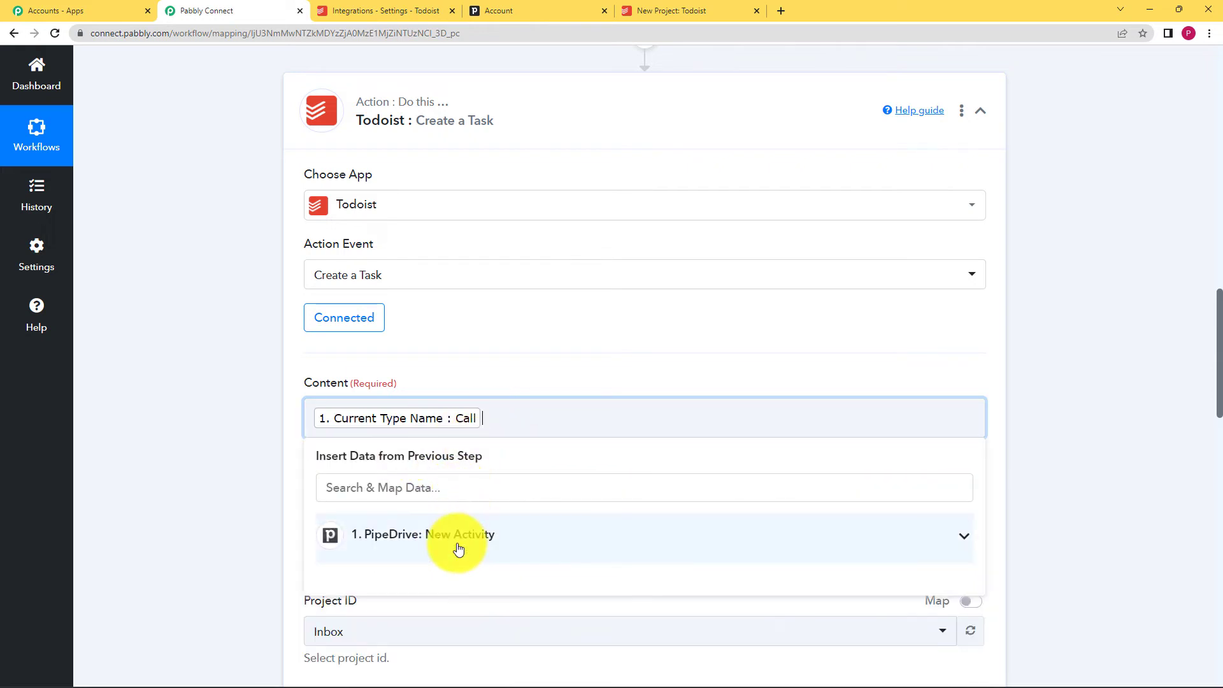
# - Add the activity's Current Subject to Content after the type name, found by searching 'as'
pyautogui.click(426, 538)
pyautogui.scroll(-3, 280, 530)
pyautogui.scroll(-1, 278, 524)
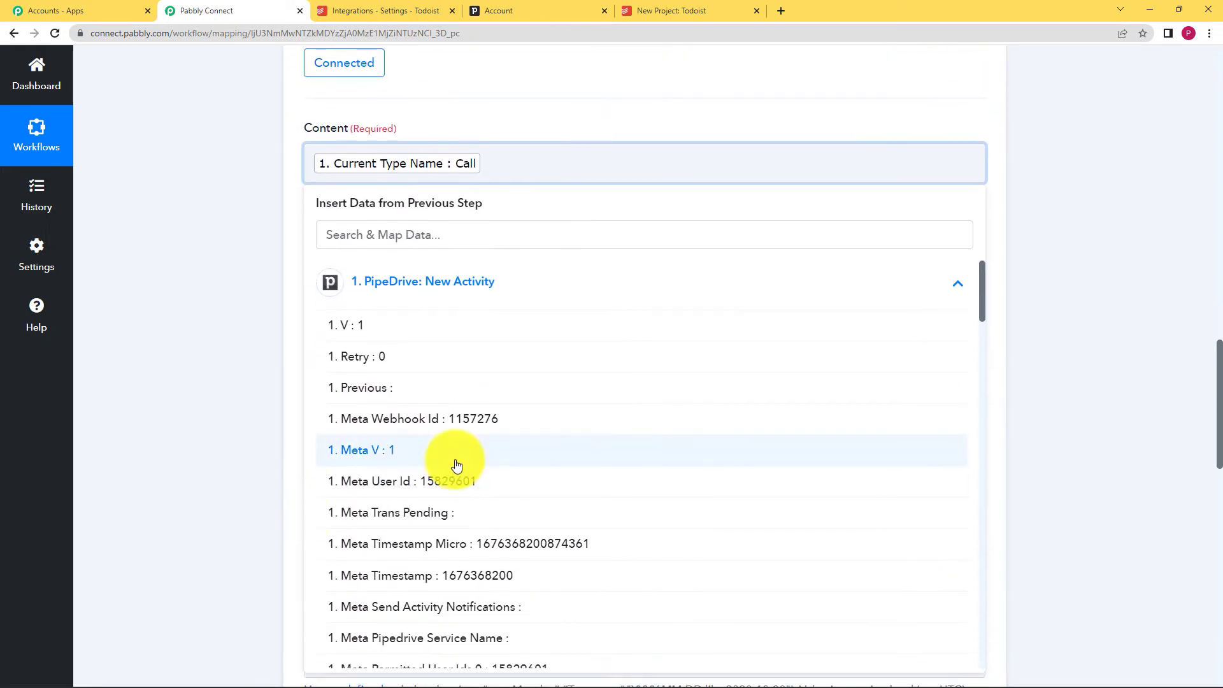
pyautogui.scroll(-5, 484, 466)
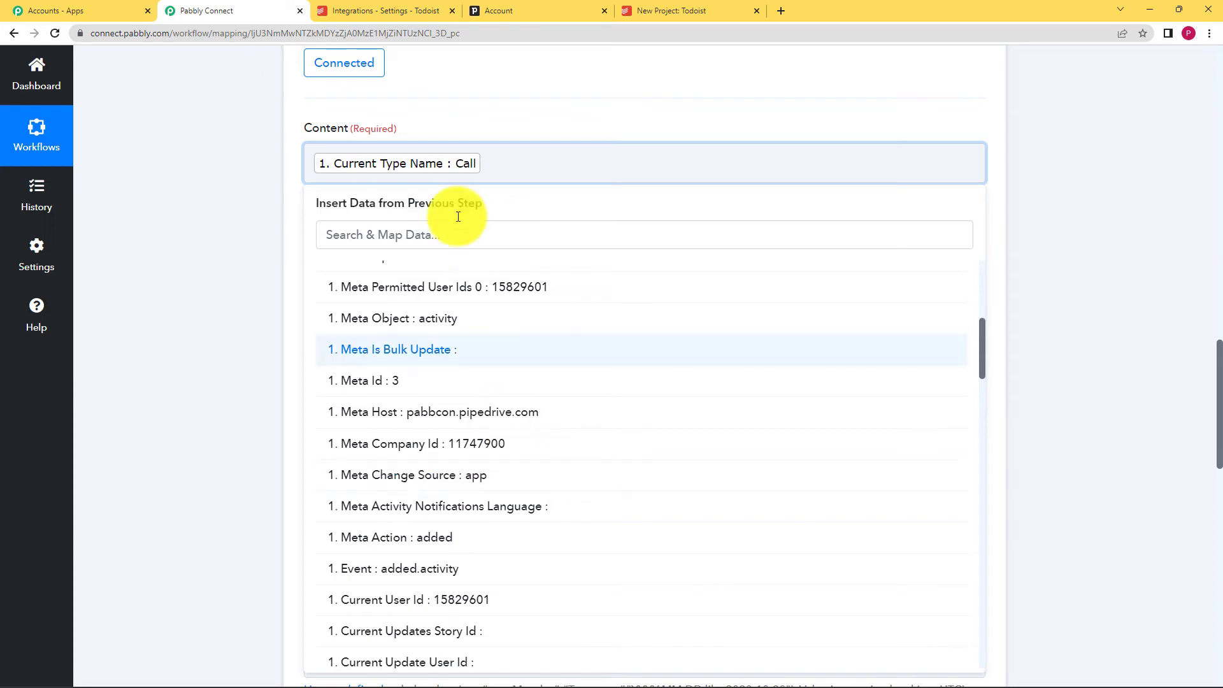
pyautogui.click(449, 235)
pyautogui.write('as')
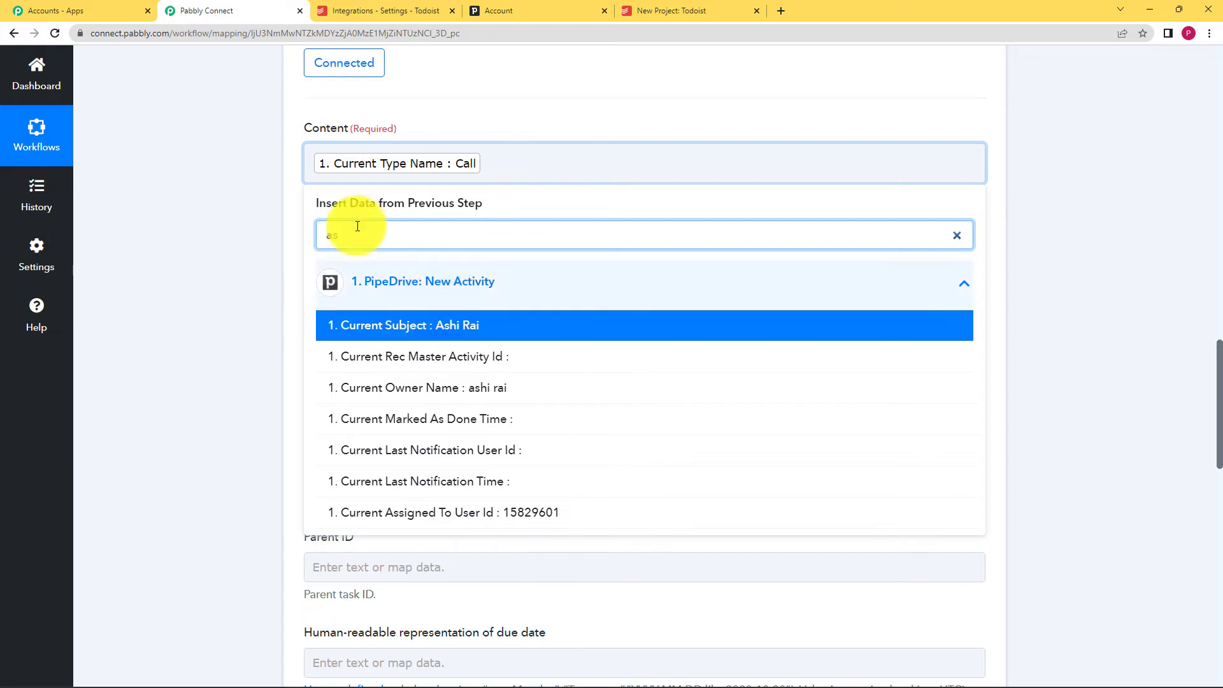
pyautogui.click(393, 325)
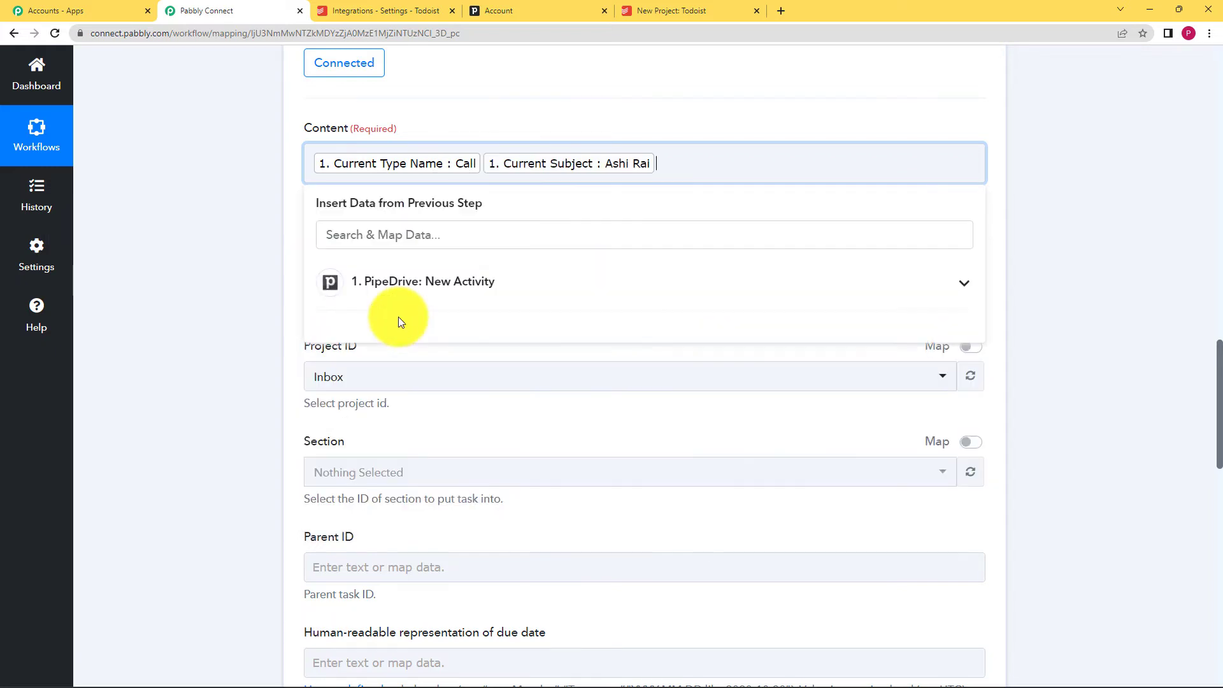
pyautogui.click(482, 171)
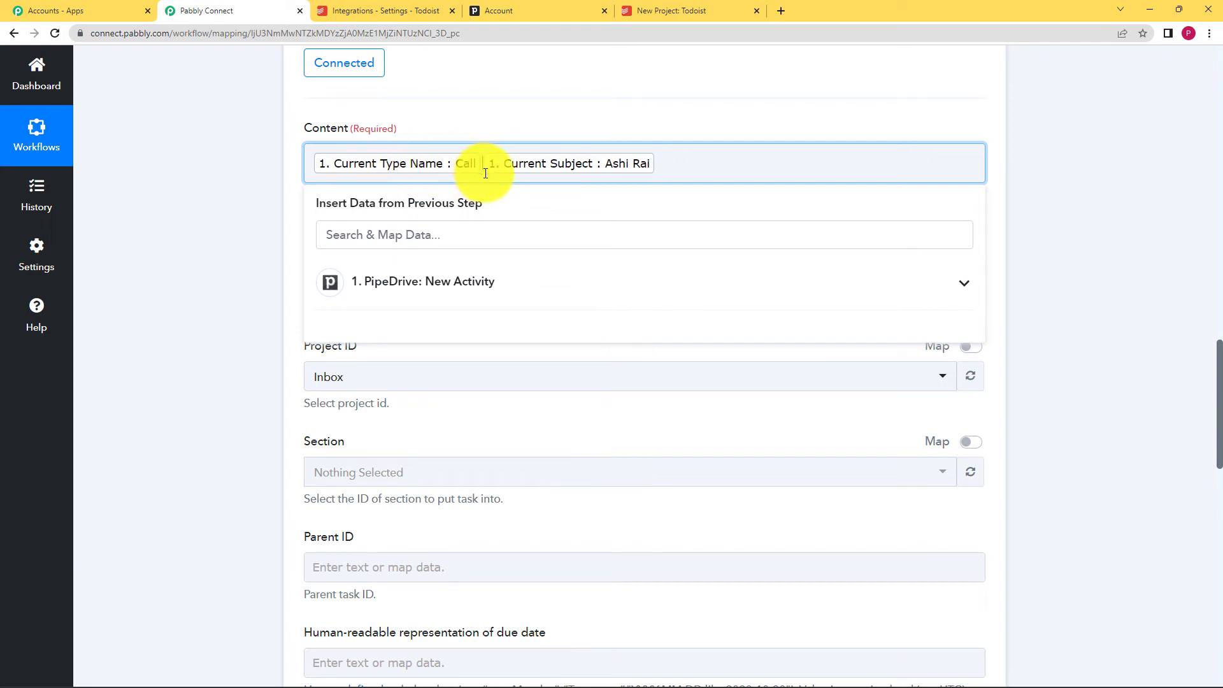
pyautogui.click(259, 281)
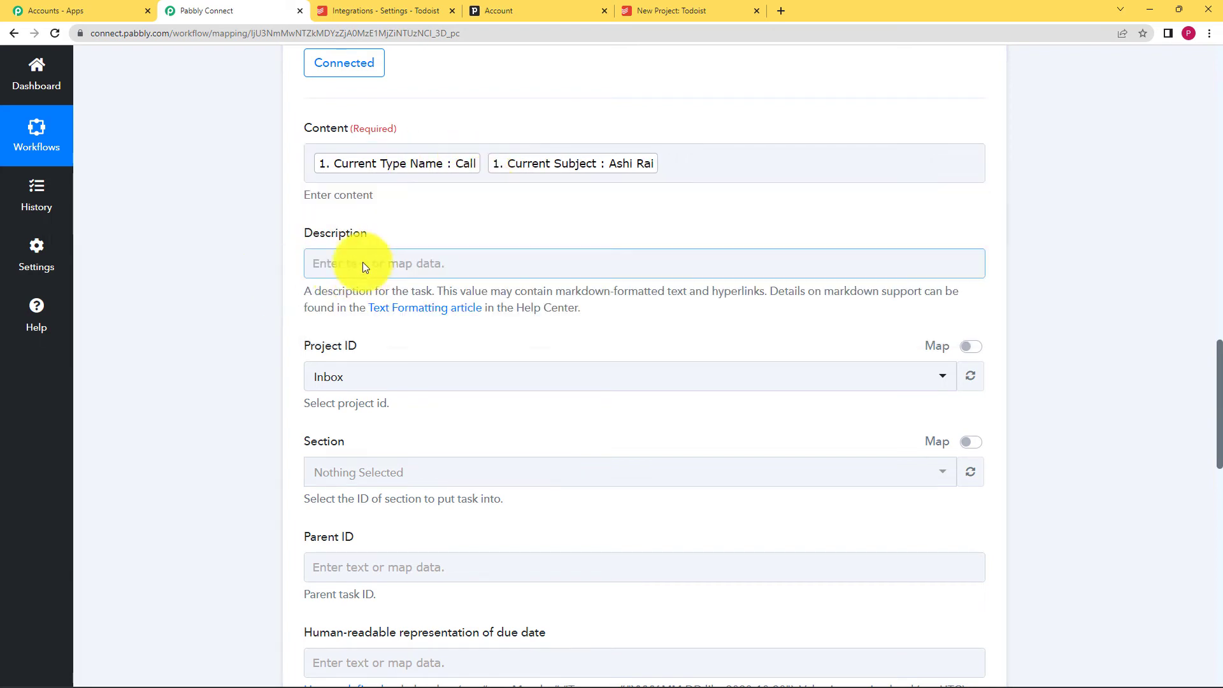
# - Map the Pipedrive activity's Current Note into the task Description
pyautogui.click(339, 268)
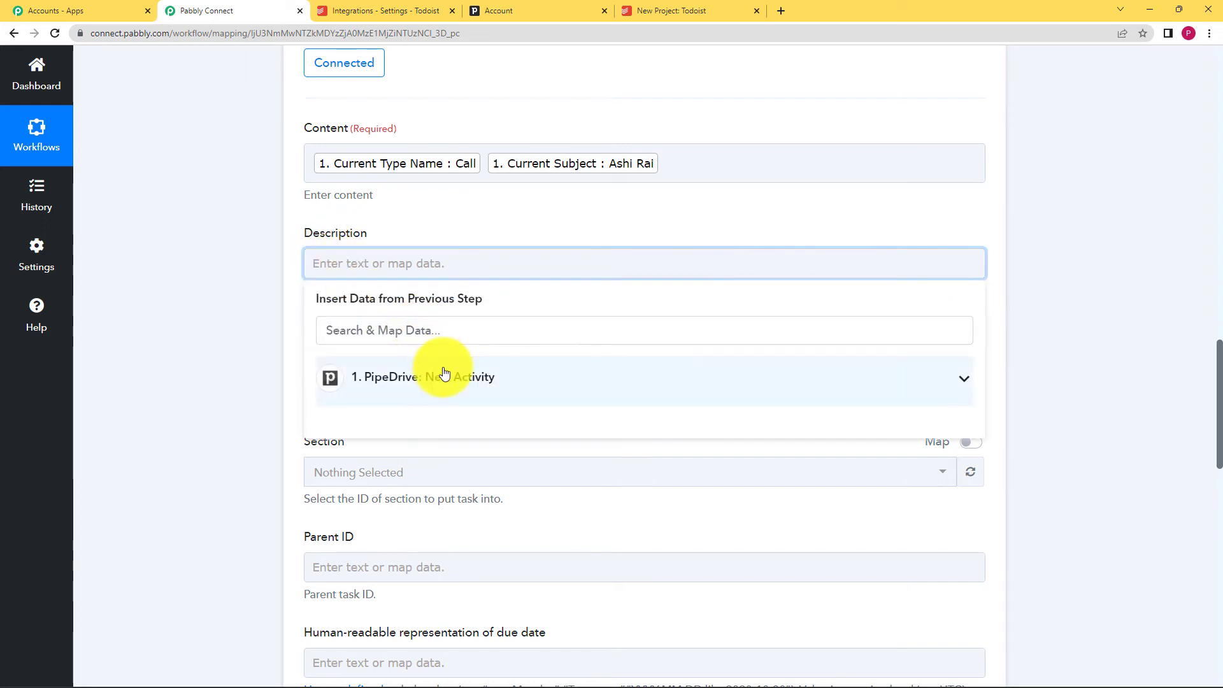
pyautogui.click(446, 373)
pyautogui.click(421, 336)
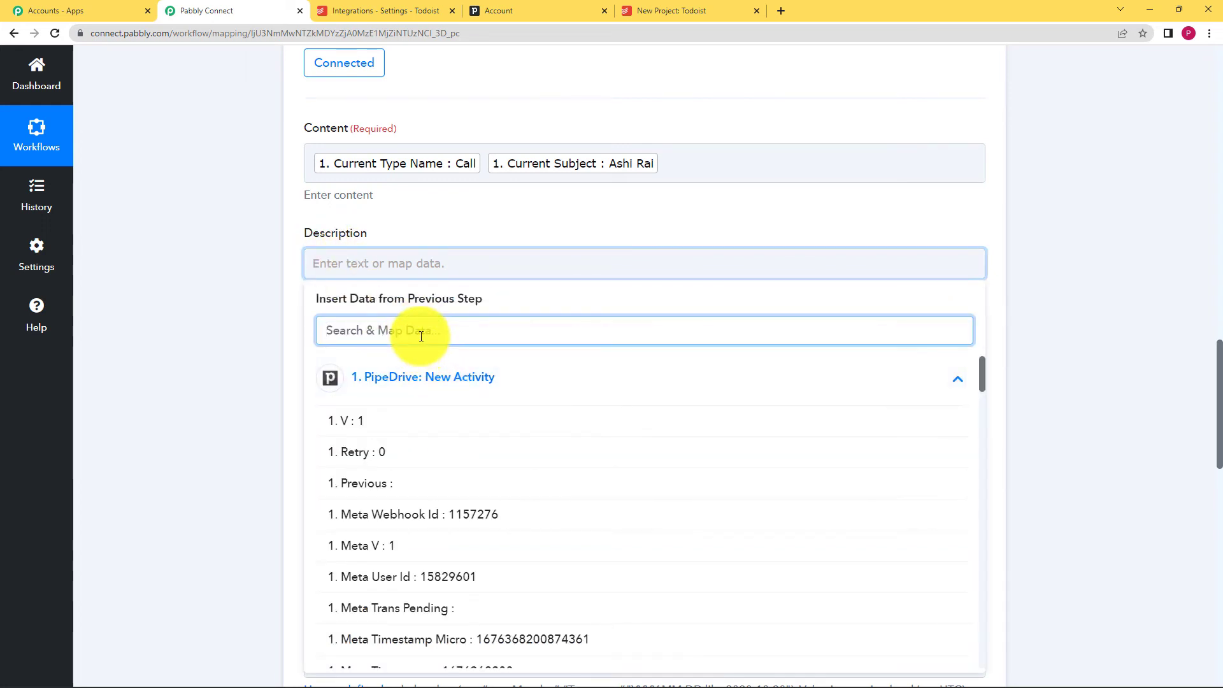
pyautogui.write('call')
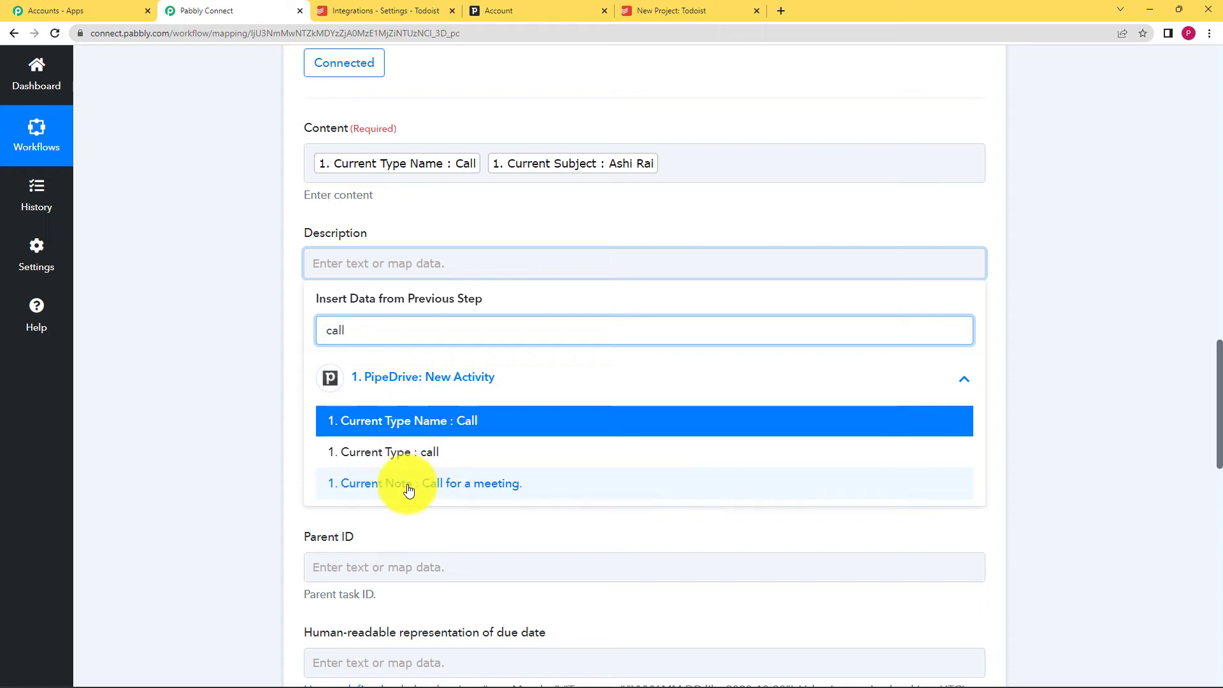
pyautogui.click(409, 485)
pyautogui.click(208, 440)
pyautogui.scroll(-2, 243, 399)
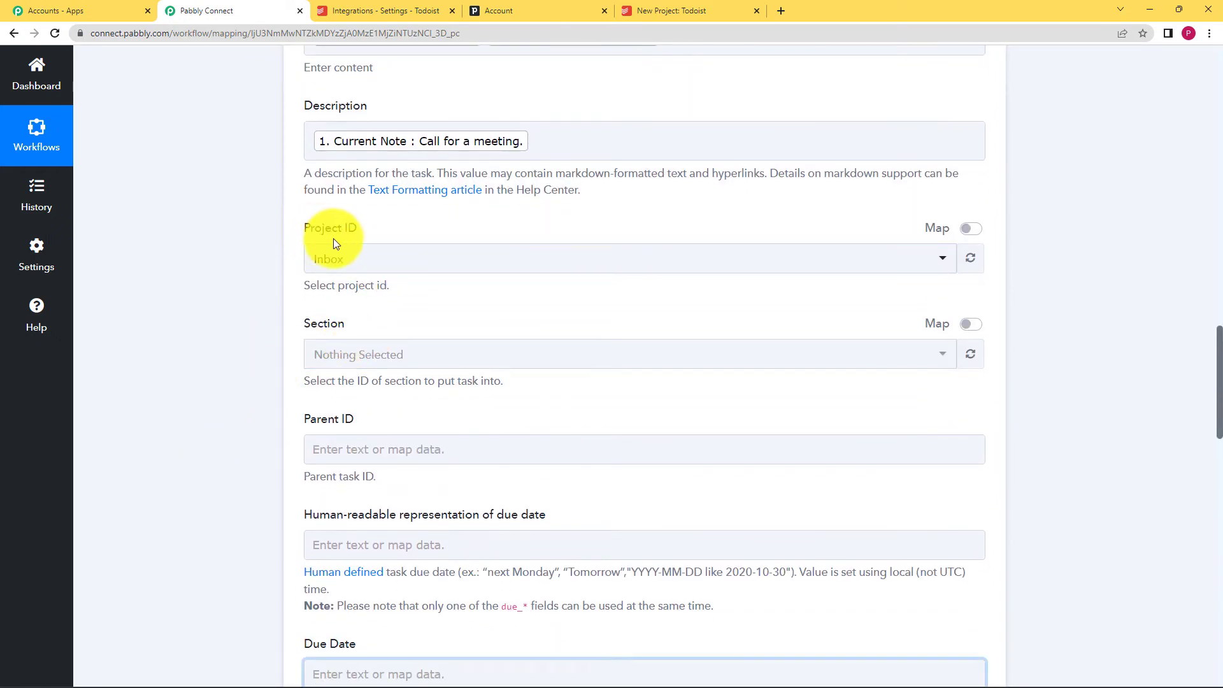
# - Set the task's project to New Project and section to Pipedrive Activities
pyautogui.click(364, 264)
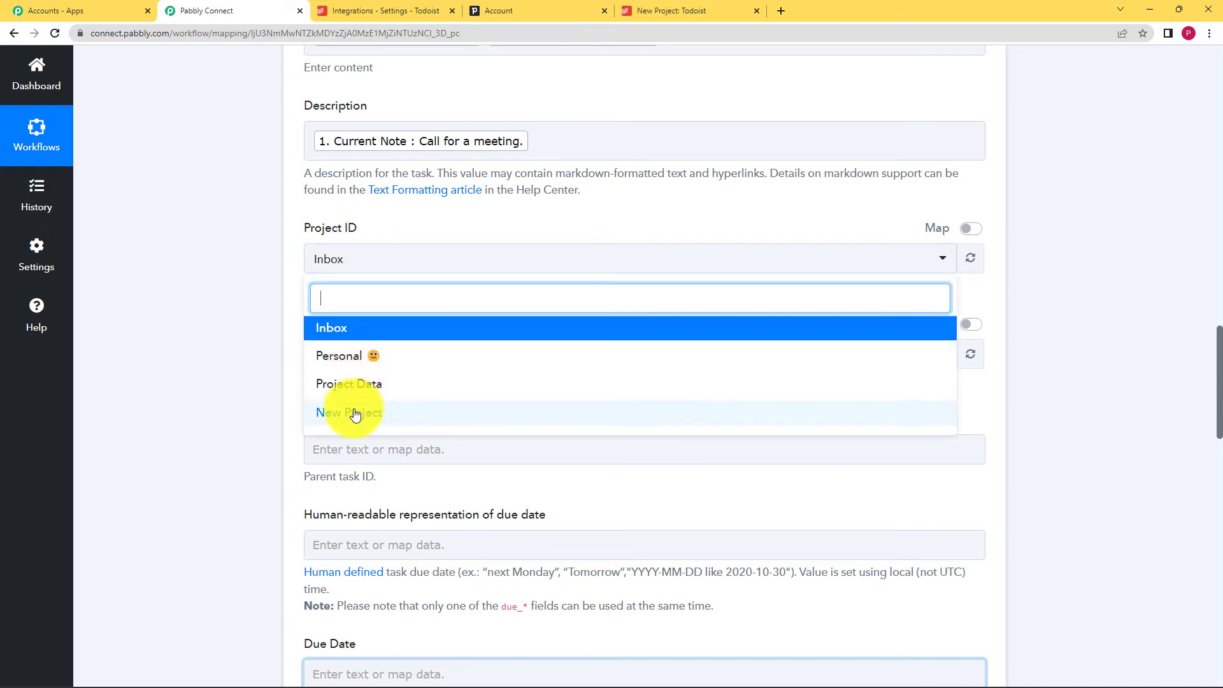
pyautogui.click(730, 8)
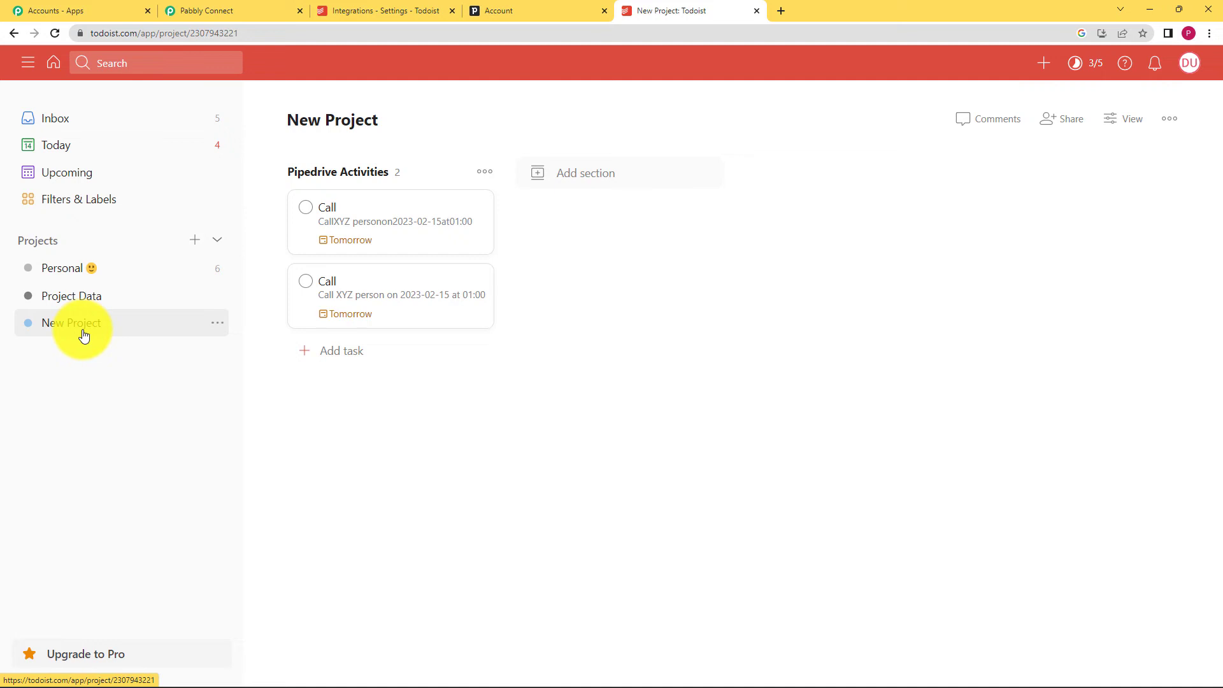
pyautogui.click(205, 9)
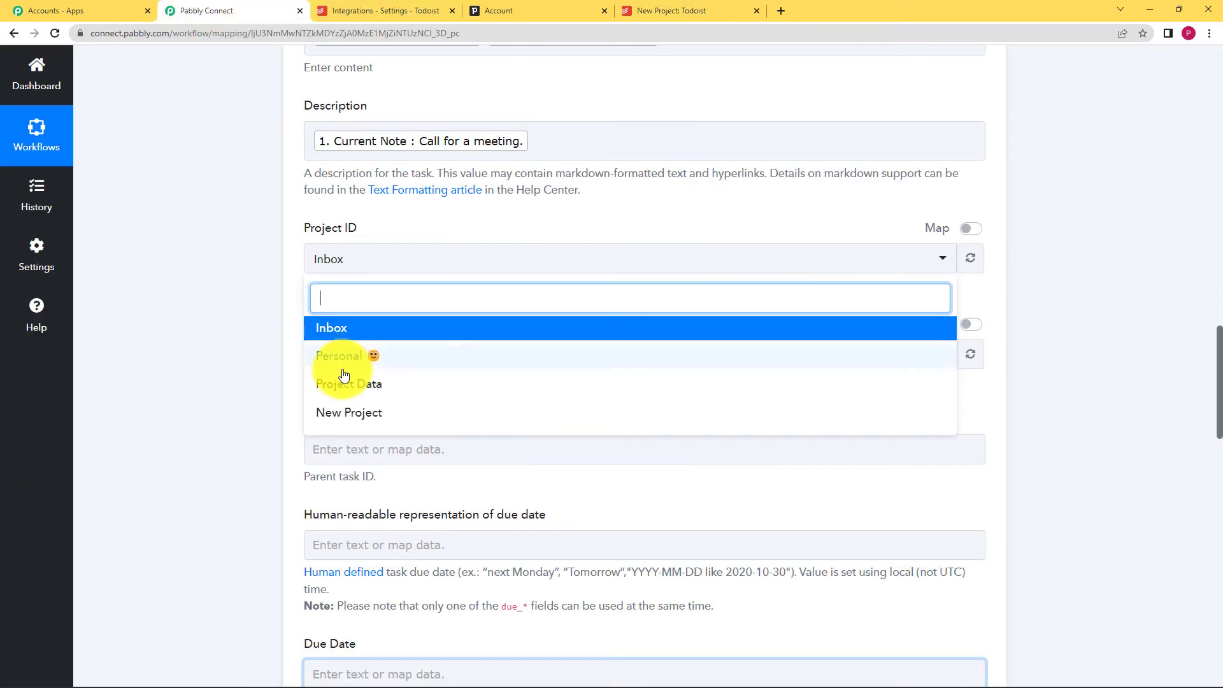
pyautogui.click(356, 414)
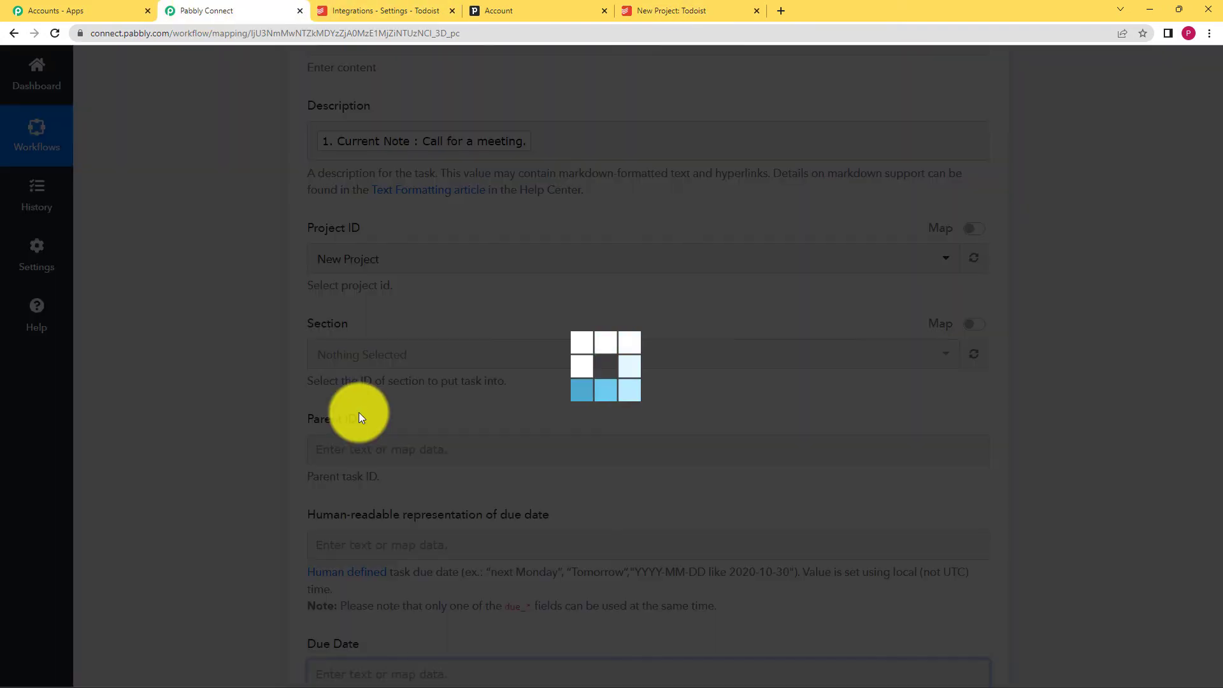
pyautogui.click(673, 10)
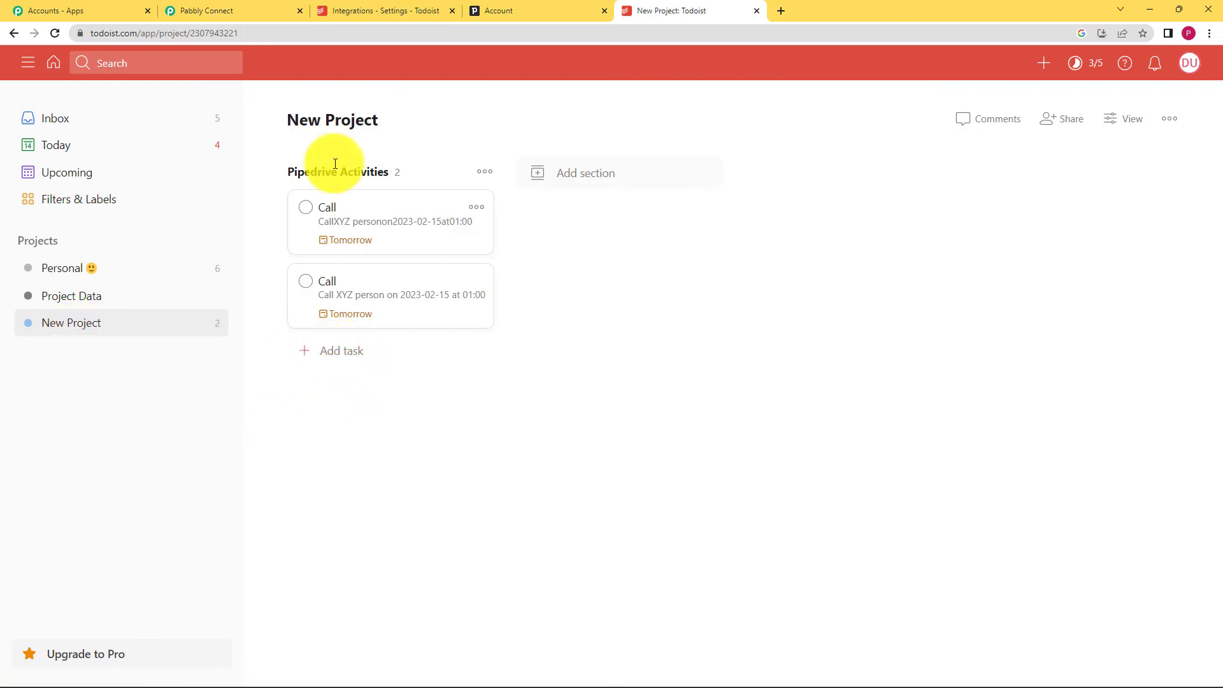
pyautogui.click(207, 10)
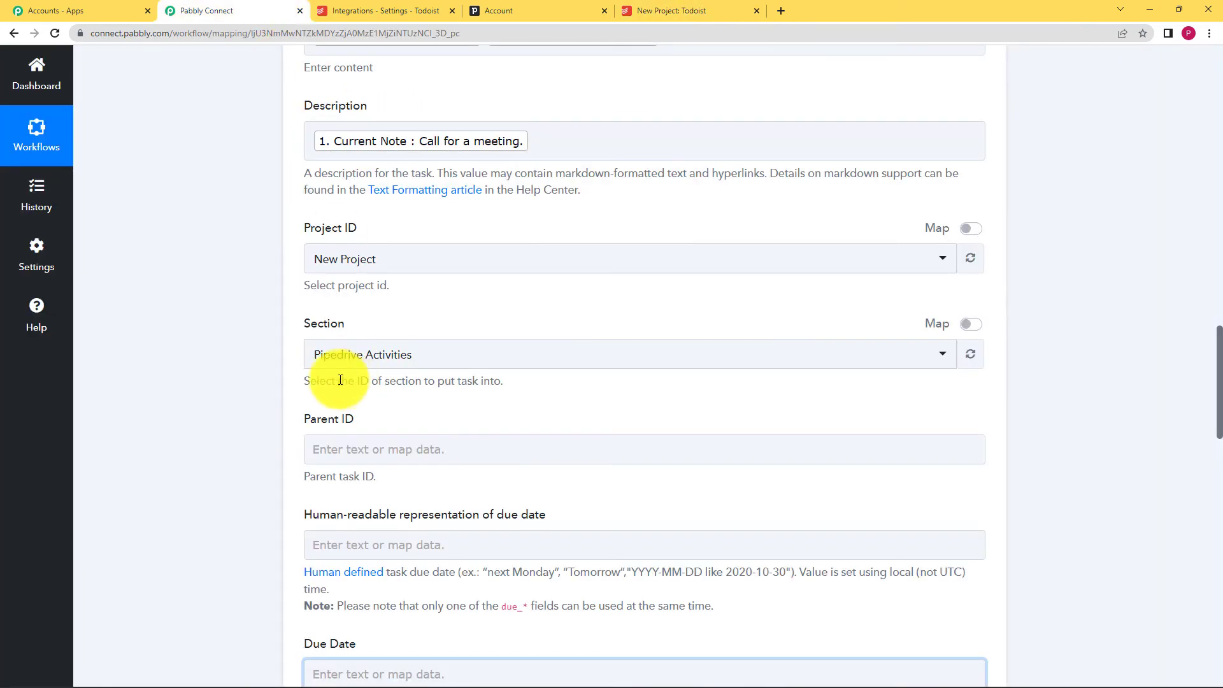
pyautogui.scroll(-7, 244, 351)
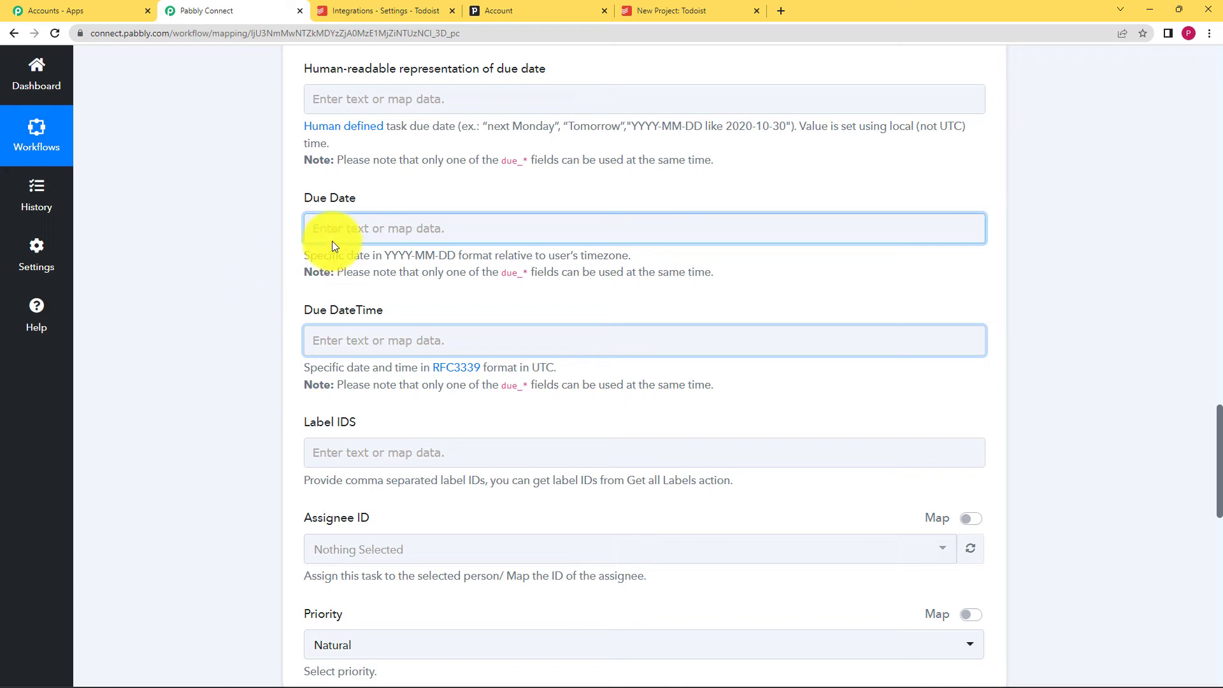
# - Map Due Date to the activity's Current Due Date (2023-02-16)
pyautogui.click(340, 231)
pyautogui.click(404, 344)
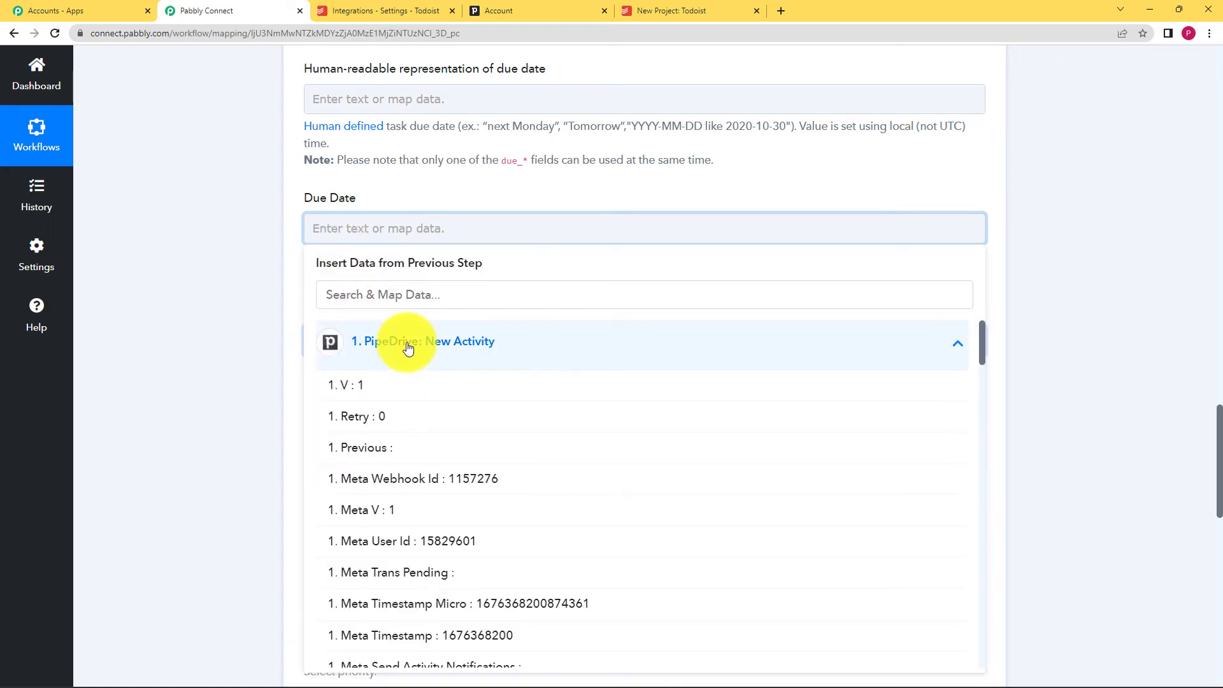
pyautogui.click(488, 296)
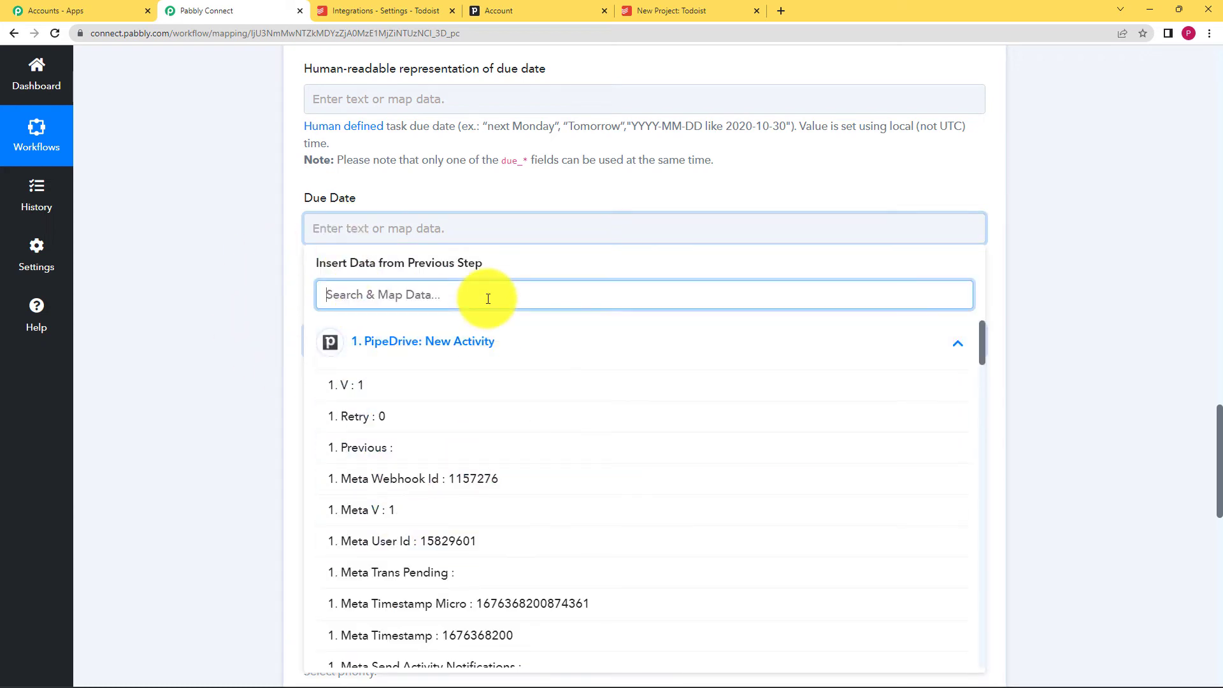
pyautogui.write('due')
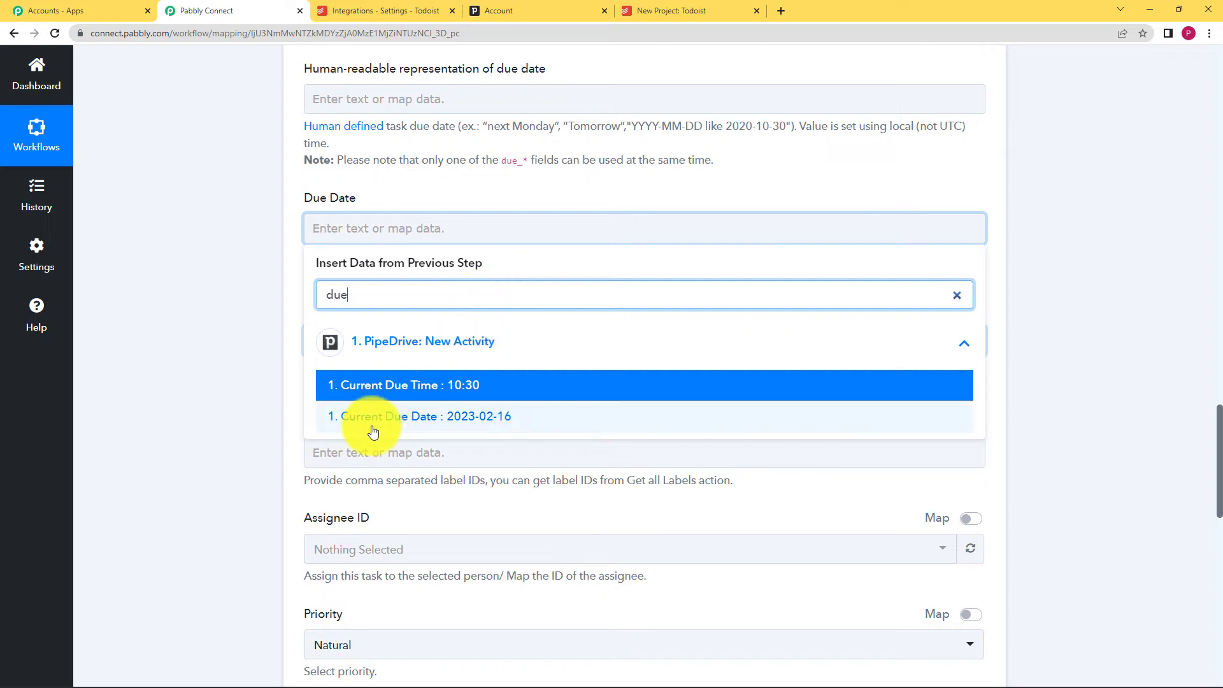
pyautogui.click(457, 416)
pyautogui.click(330, 339)
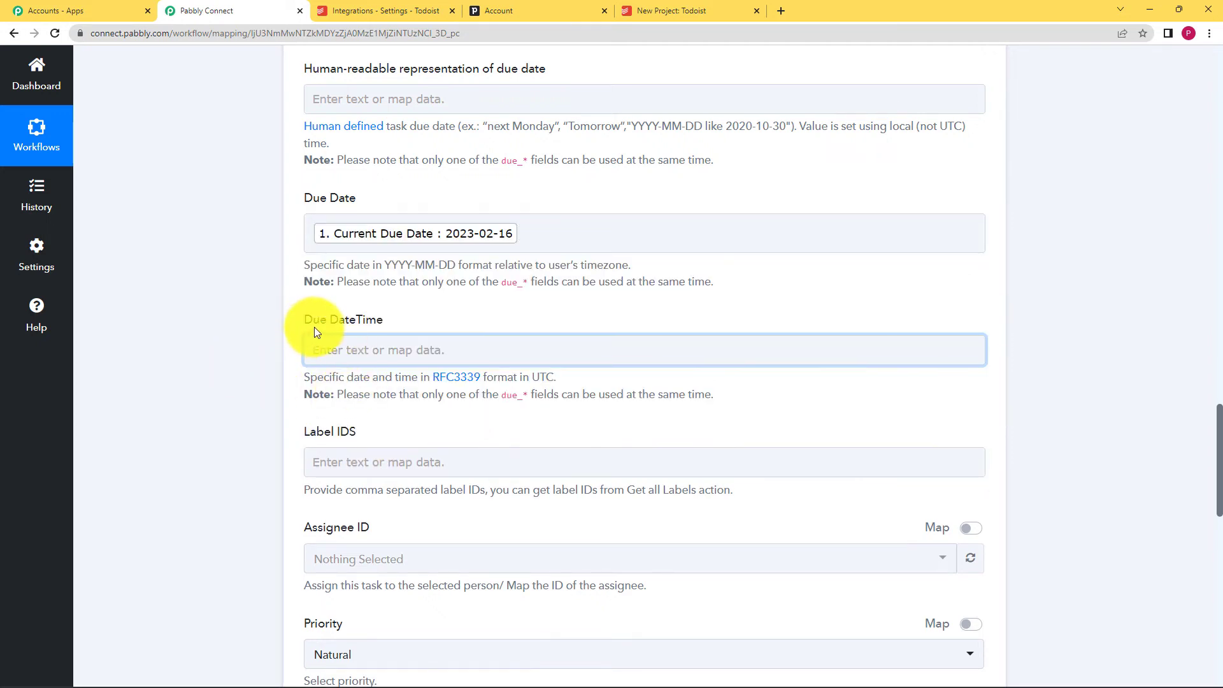
# - Map Due DateTime to the activity's Current Due Time (10:30)
pyautogui.click(390, 351)
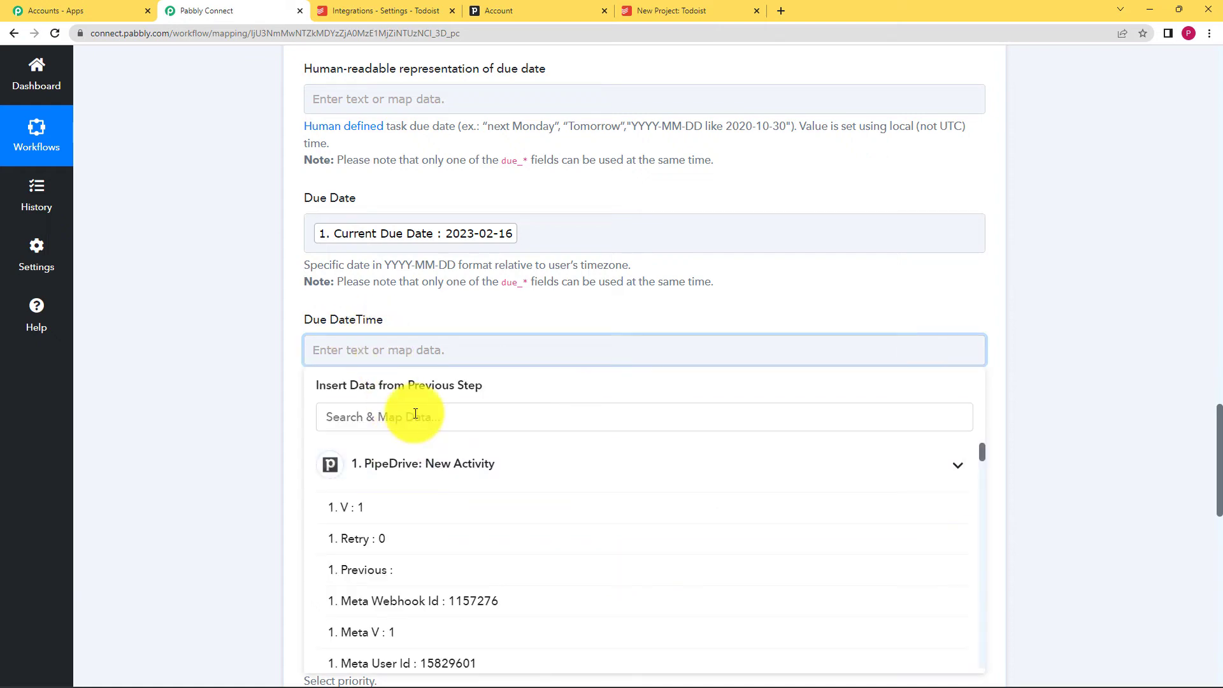
pyautogui.write('due')
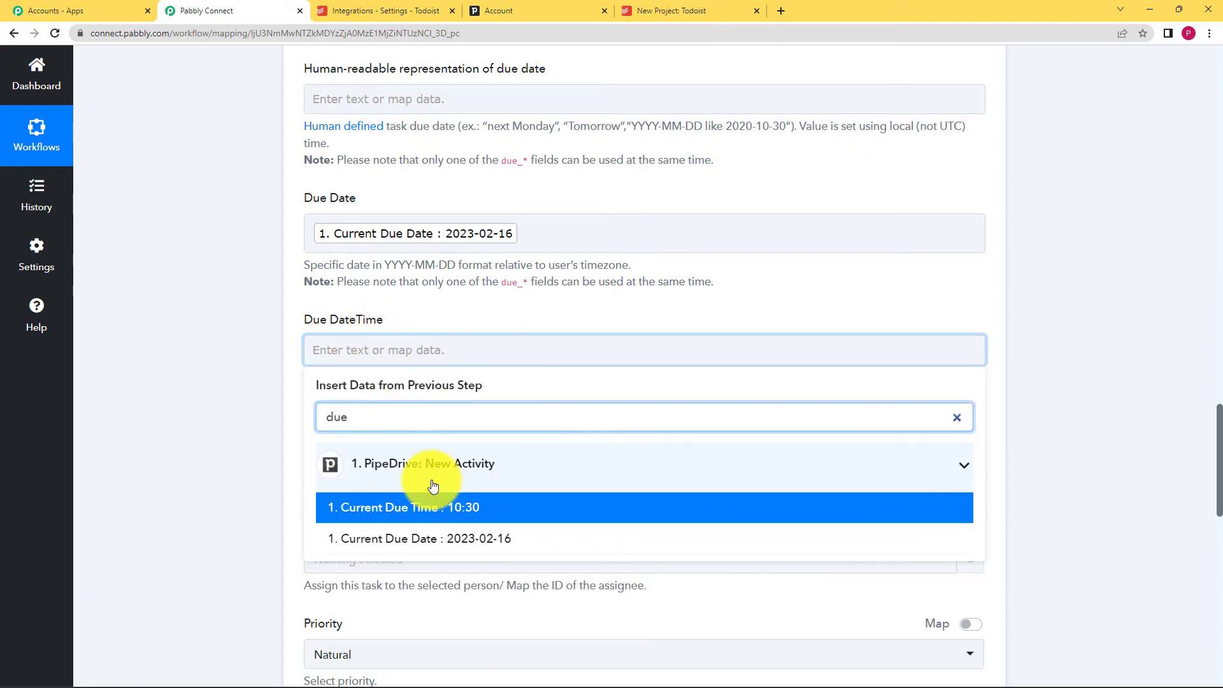
pyautogui.click(444, 516)
pyautogui.click(218, 498)
pyautogui.scroll(-2, 217, 499)
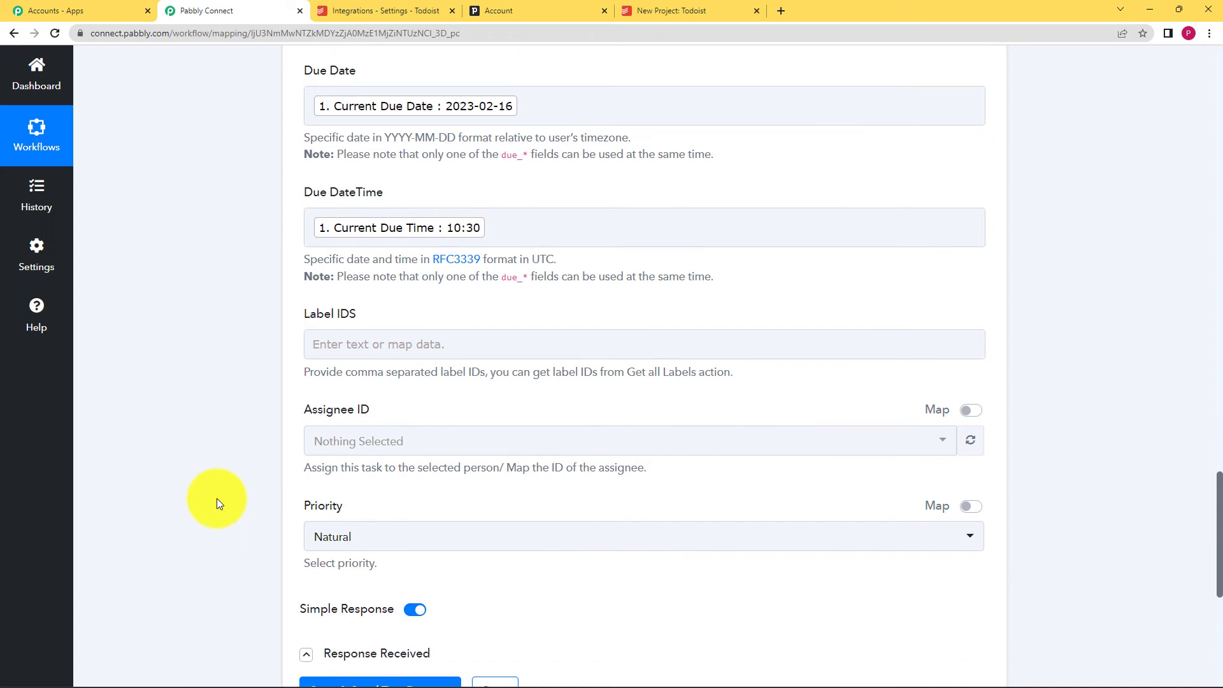
pyautogui.scroll(-3, 216, 498)
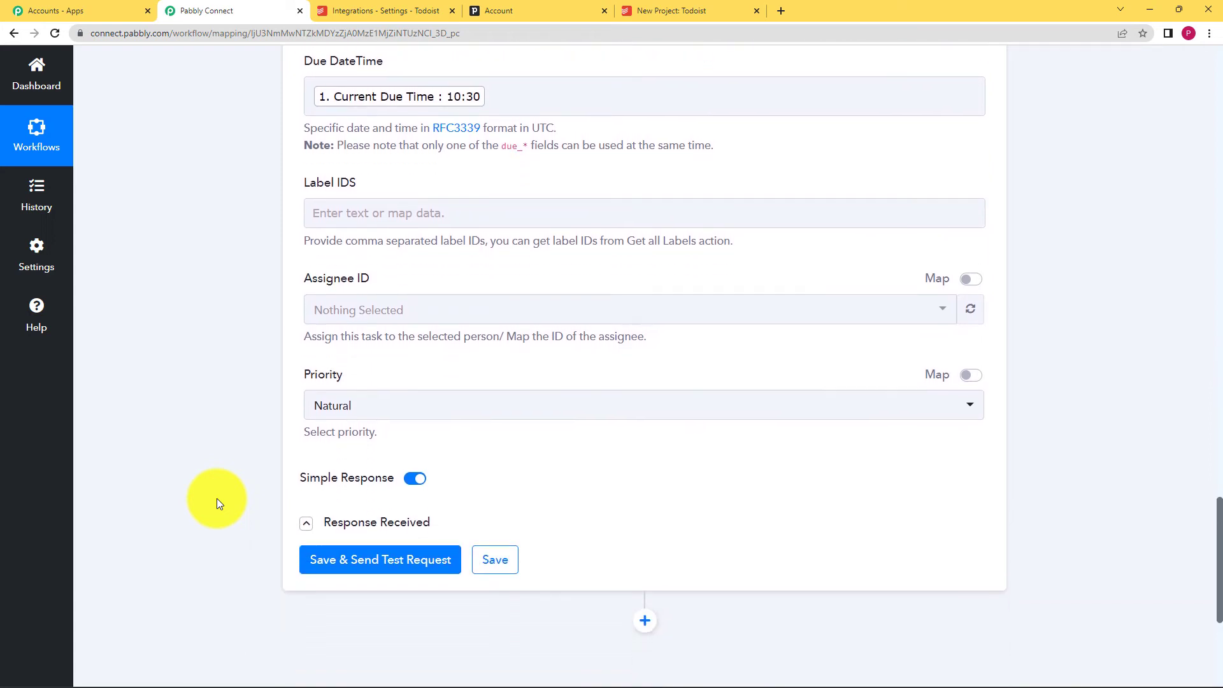
# - Send a Todoist test request and review the returned task content and meeting description
pyautogui.click(328, 502)
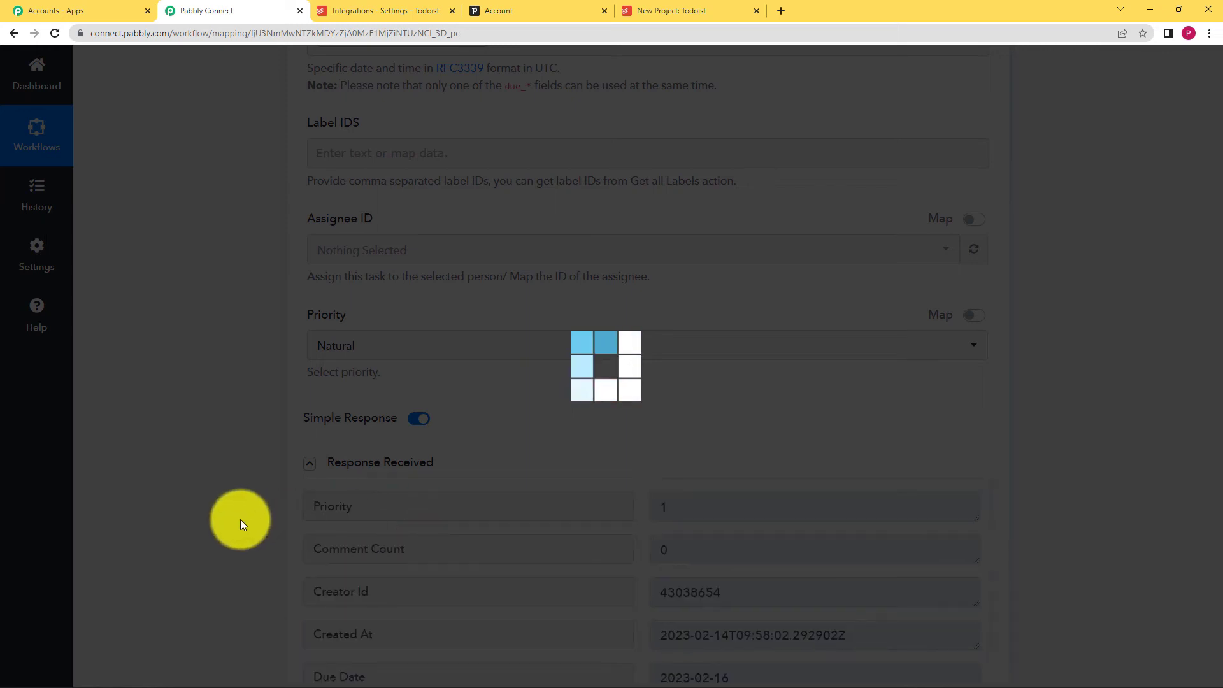
pyautogui.scroll(-4, 240, 519)
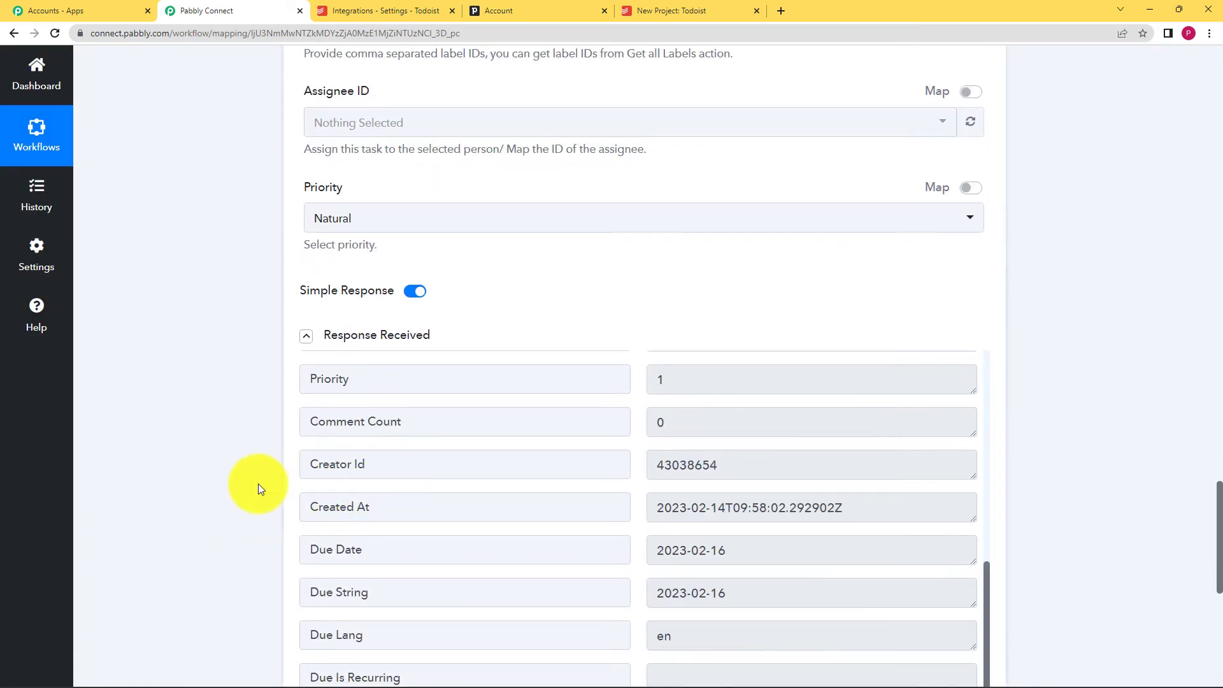
pyautogui.scroll(-2, 503, 401)
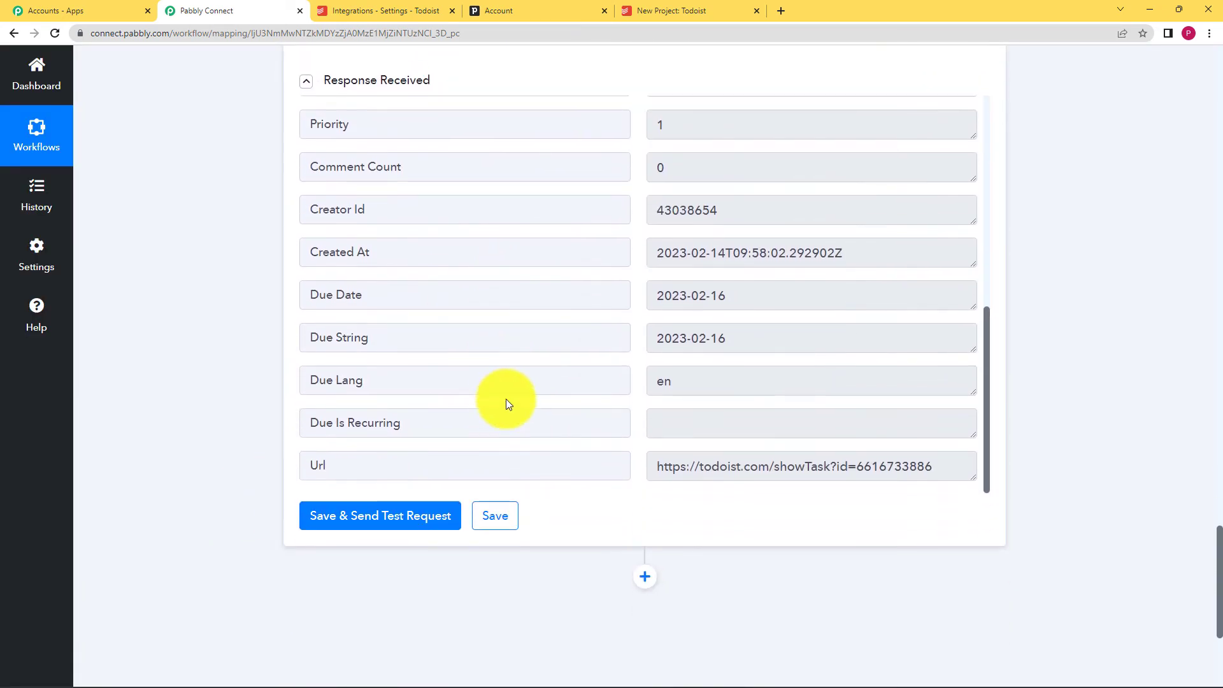
pyautogui.scroll(2, 537, 338)
pyautogui.scroll(5, 537, 337)
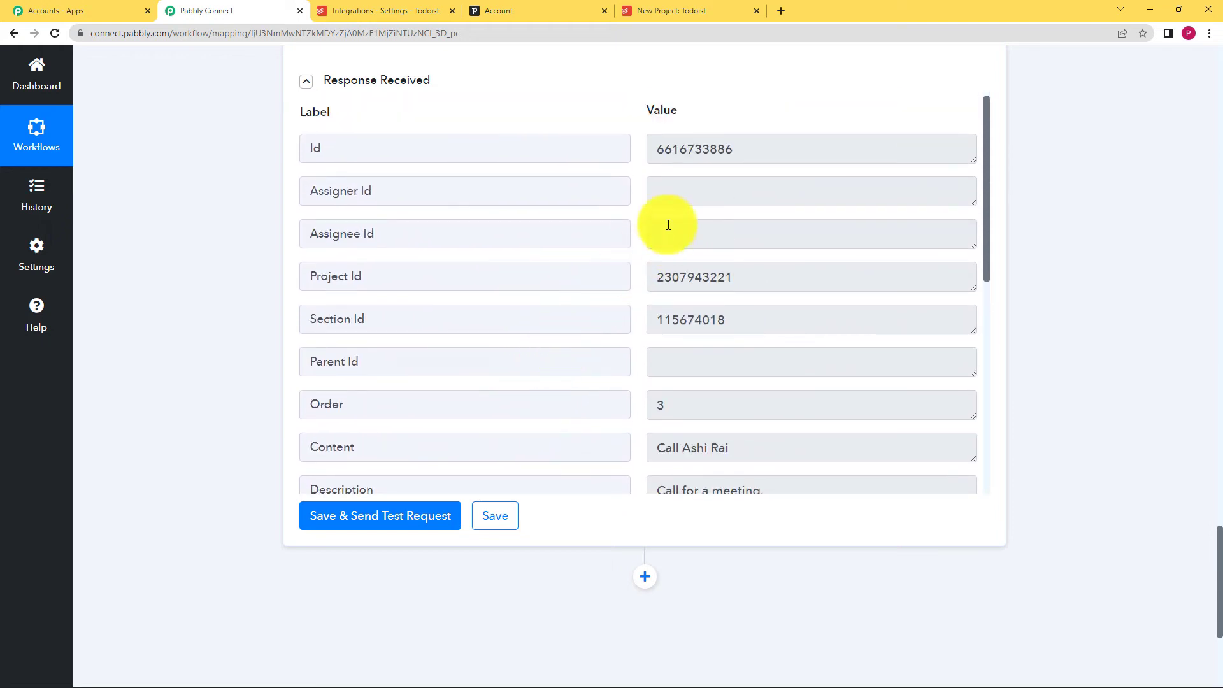
pyautogui.tripleClick(745, 152)
pyautogui.scroll(-3, 595, 295)
pyautogui.tripleClick(669, 255)
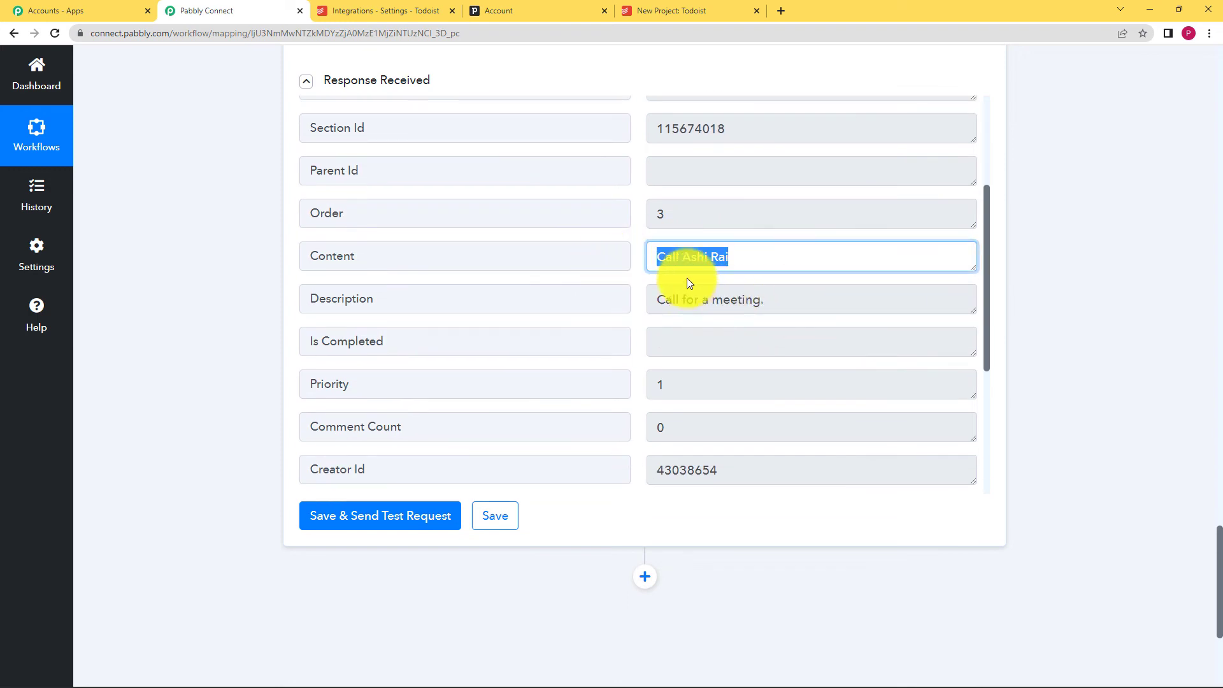
pyautogui.moveTo(775, 301); pyautogui.dragTo(627, 307)
pyautogui.scroll(-4, 626, 308)
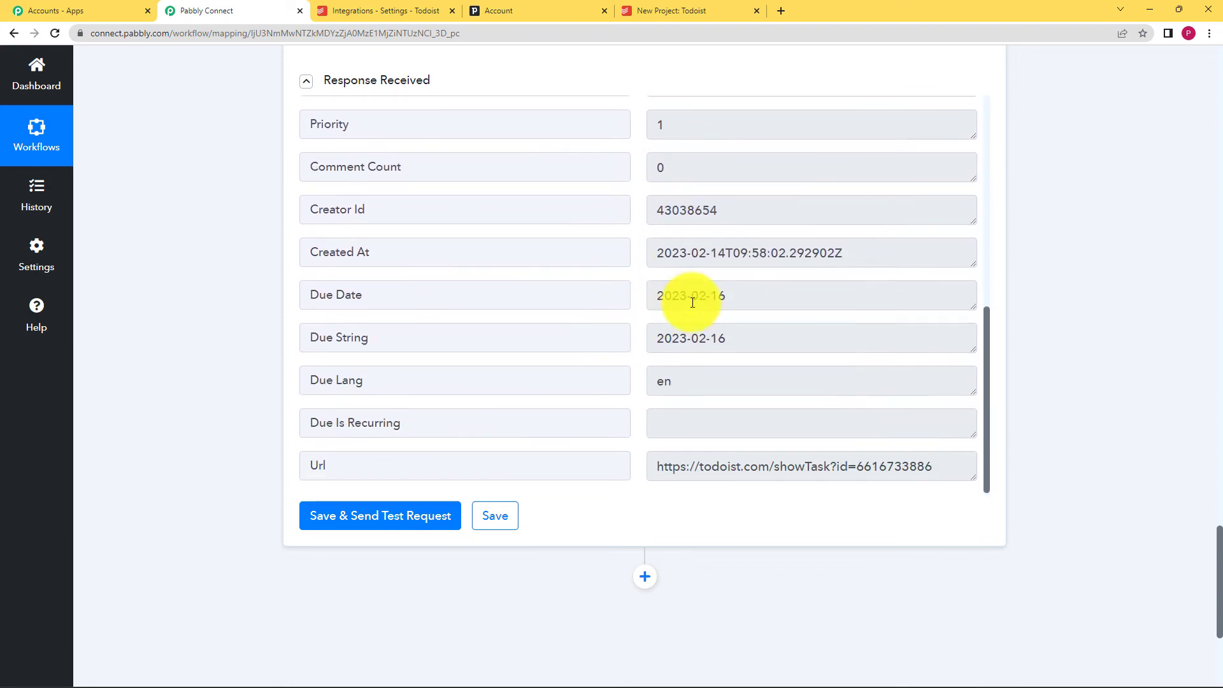
# - Confirm the returned due date 2023-02-16, then save the Todoist step and acknowledge the confirmation
pyautogui.tripleClick(726, 296)
pyautogui.moveTo(753, 338); pyautogui.dragTo(625, 338)
pyautogui.scroll(-3, 625, 339)
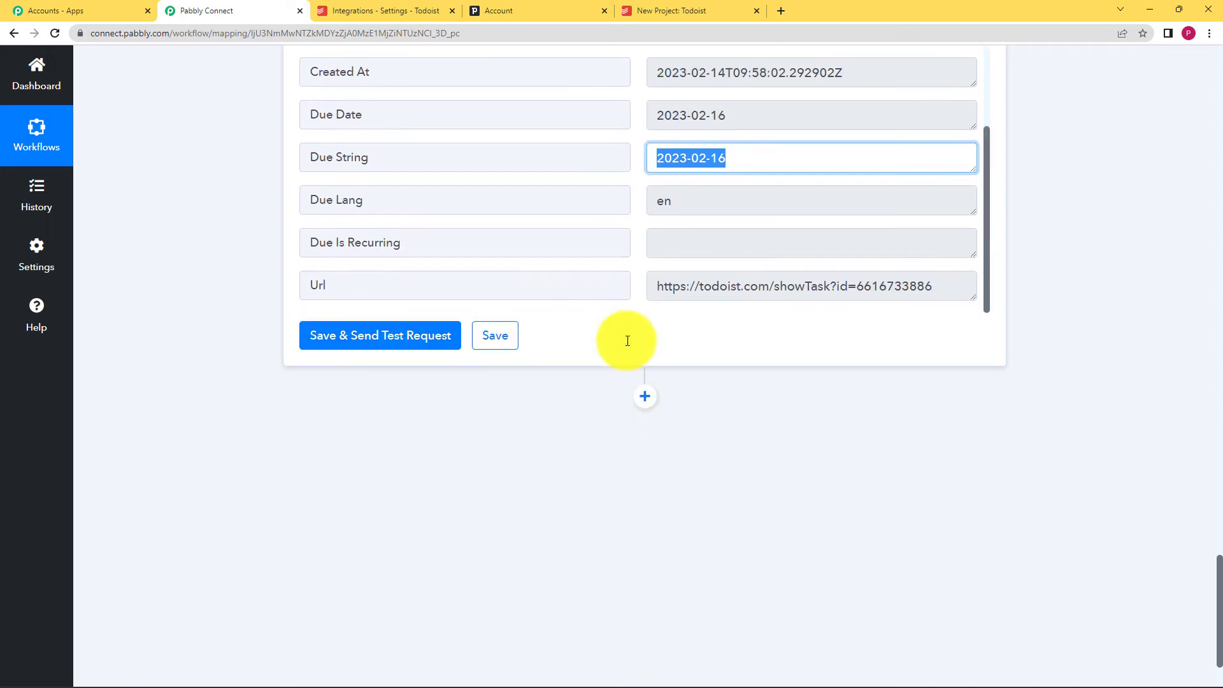
pyautogui.scroll(1, 588, 299)
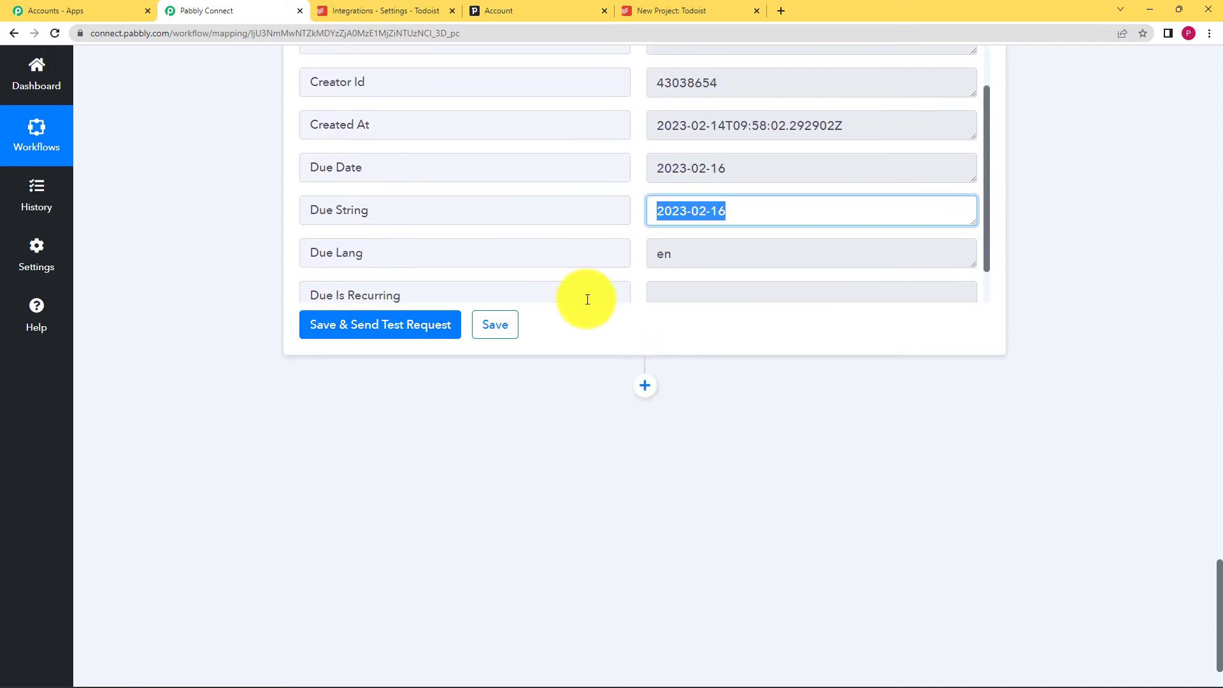
pyautogui.click(499, 327)
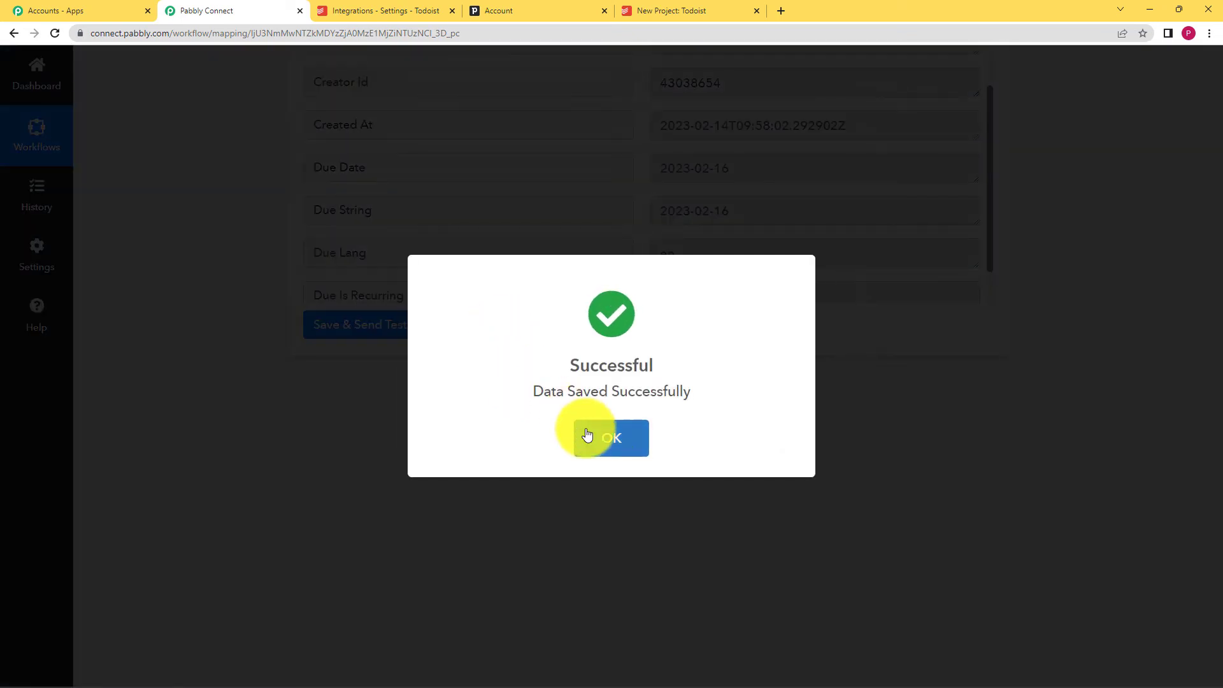
pyautogui.click(601, 440)
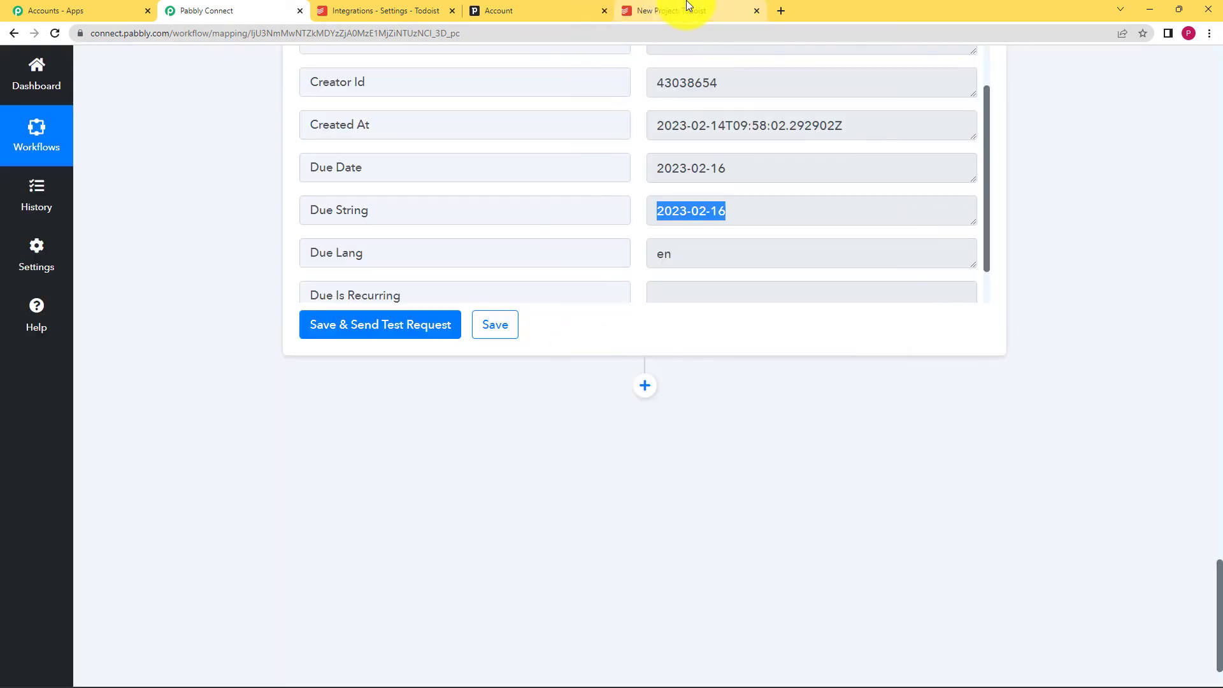
# - Verify the new call task due Thursday in Todoist and the Pipedrive activities, then return to Pabbly Connect
pyautogui.click(688, 8)
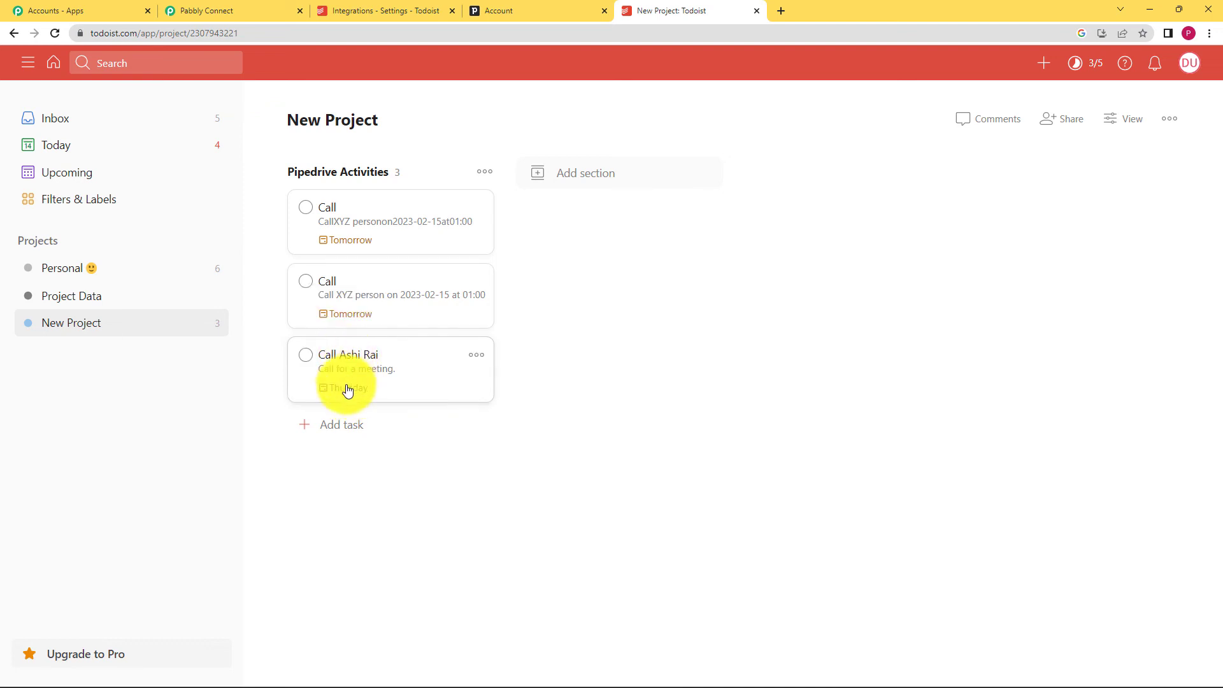
pyautogui.moveTo(350, 395)
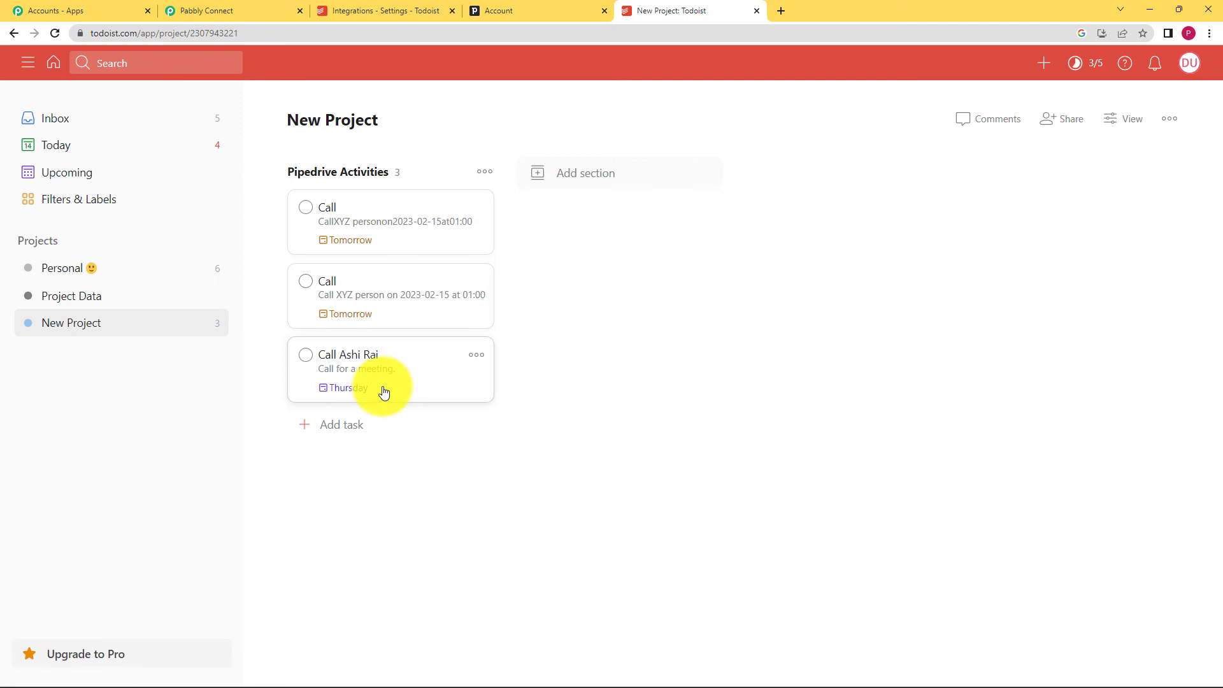
pyautogui.click(499, 10)
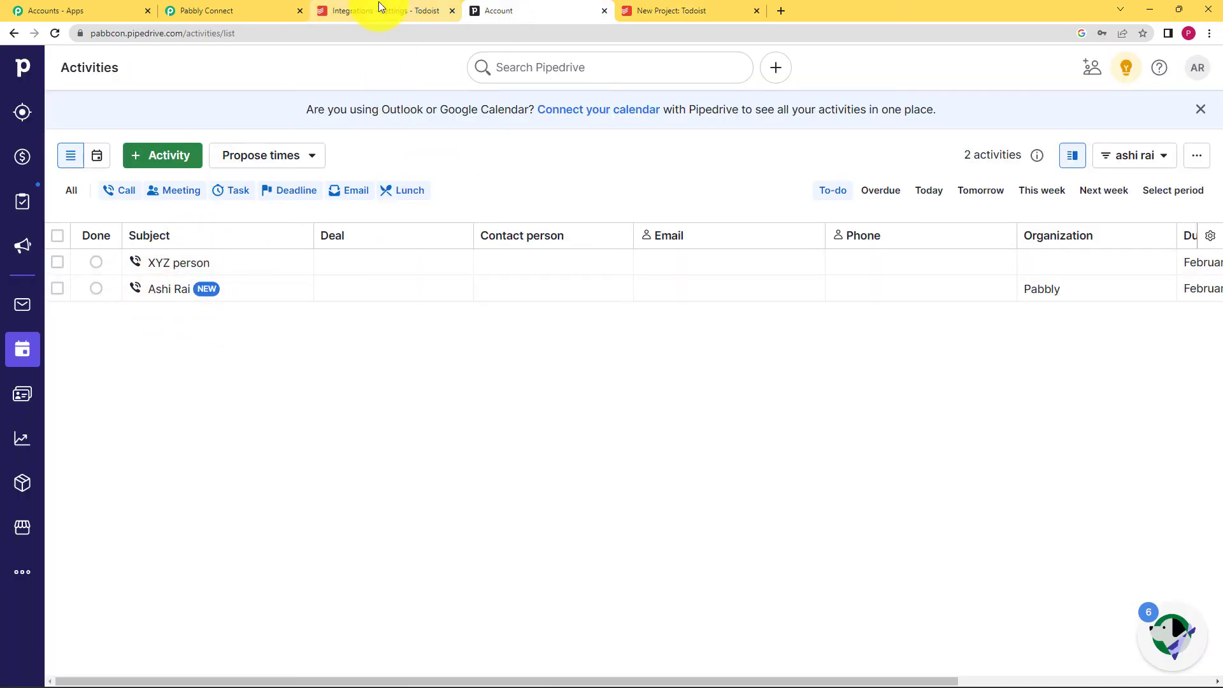
pyautogui.click(185, 10)
pyautogui.scroll(4, 322, 367)
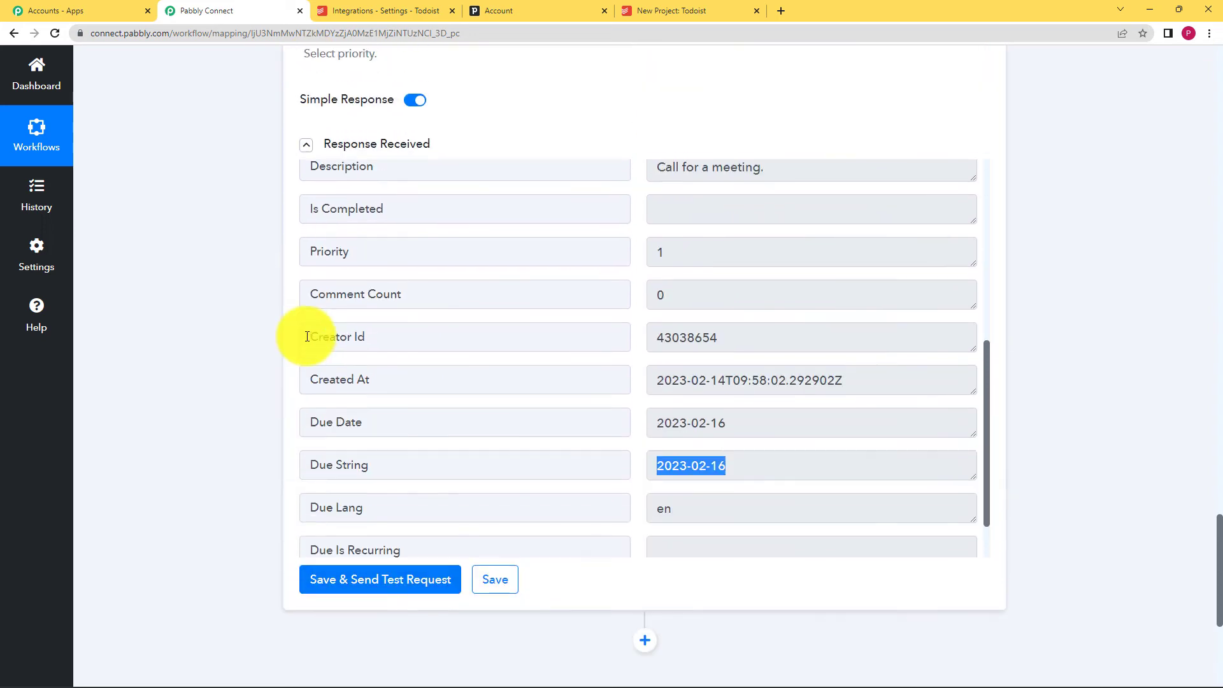
# - Collapse the Todoist step and expand the PipeDrive New Activity trigger to review Company Domain 'pabbcon'
pyautogui.scroll(16, 308, 336)
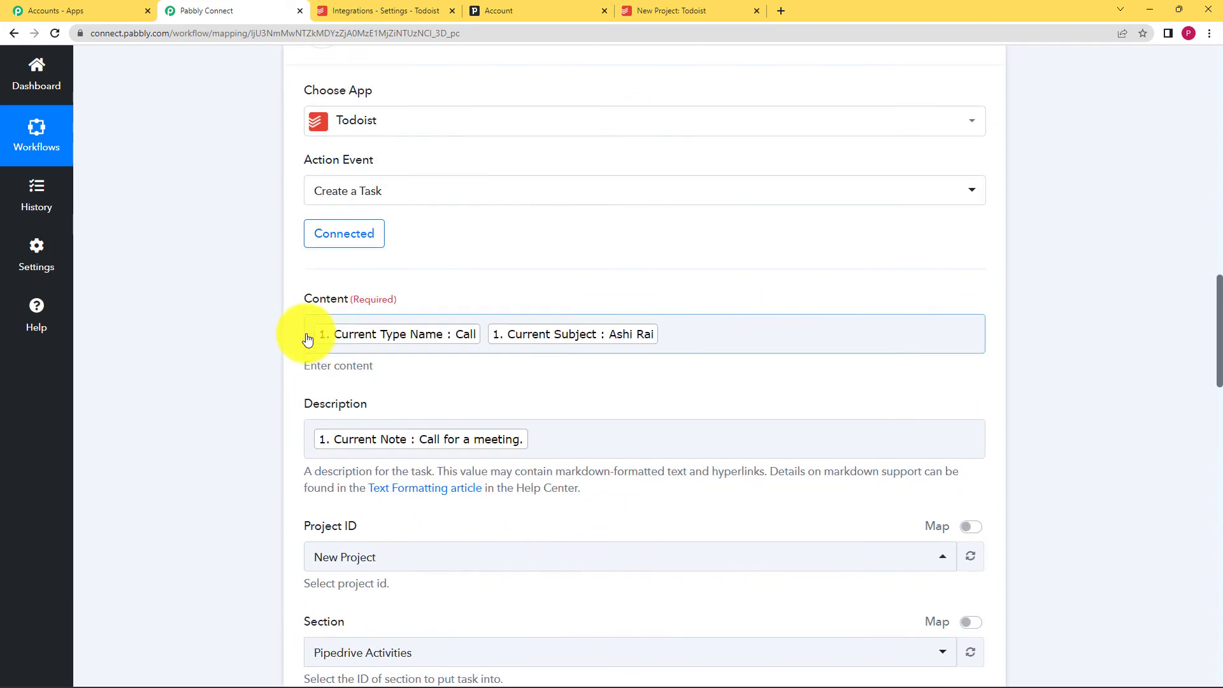
pyautogui.scroll(4, 306, 333)
pyautogui.click(546, 281)
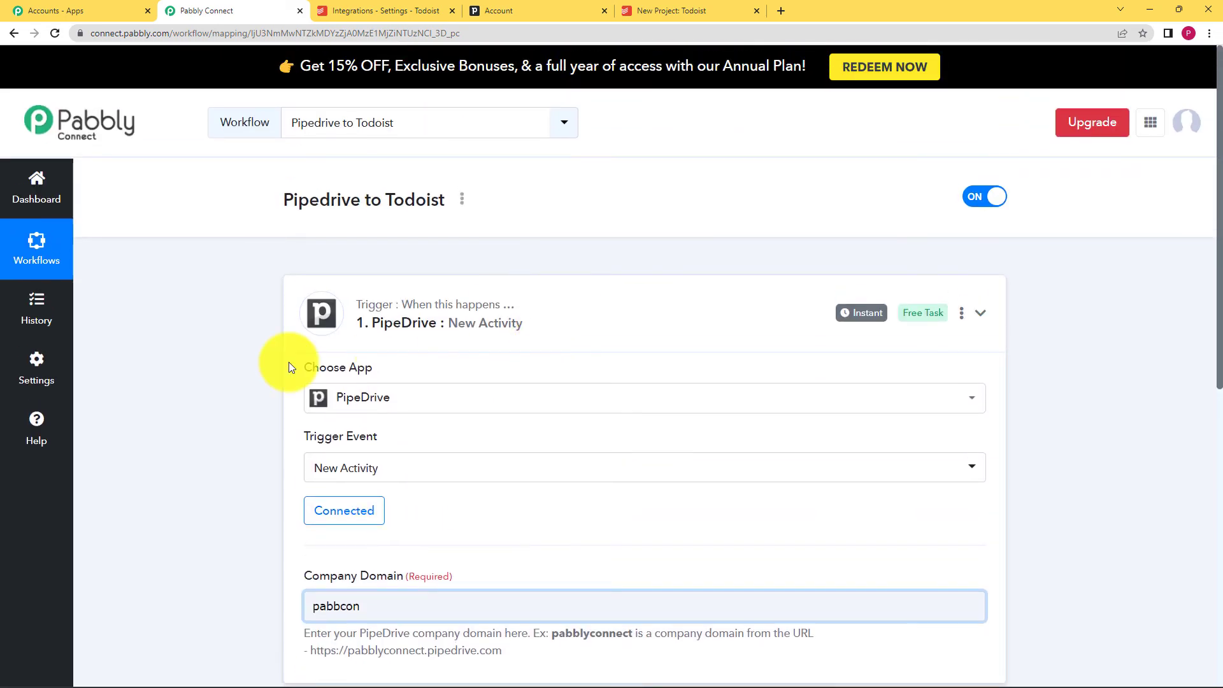
pyautogui.click(312, 343)
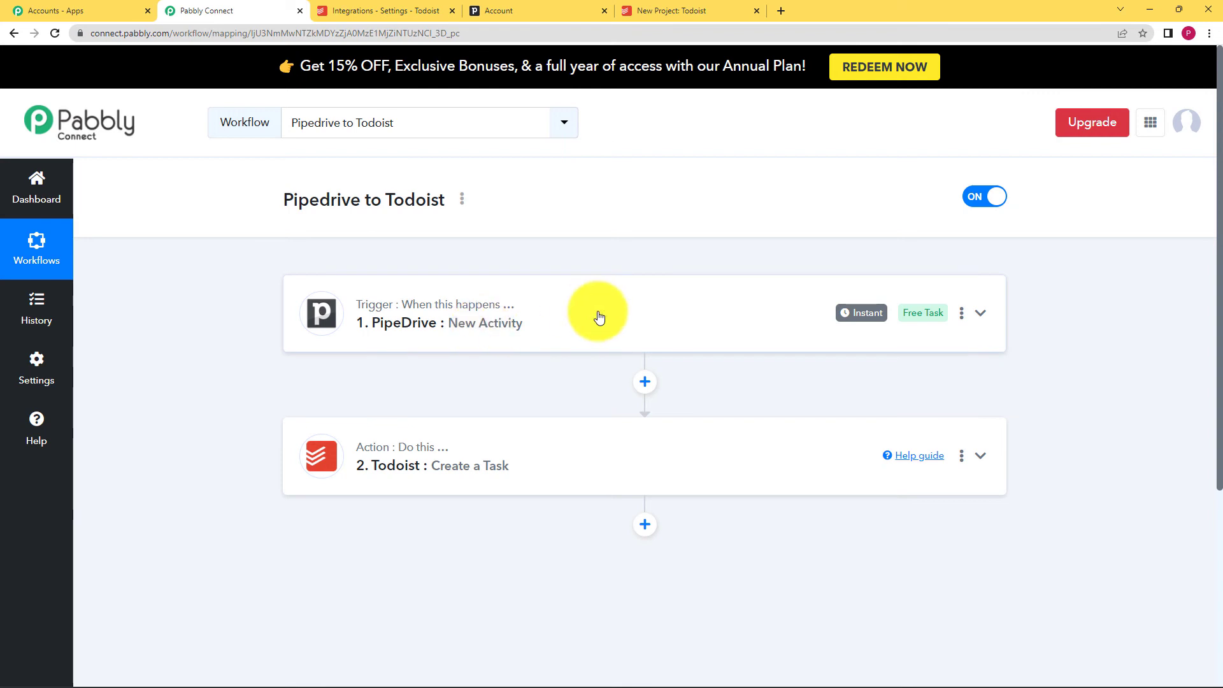
pyautogui.click(499, 336)
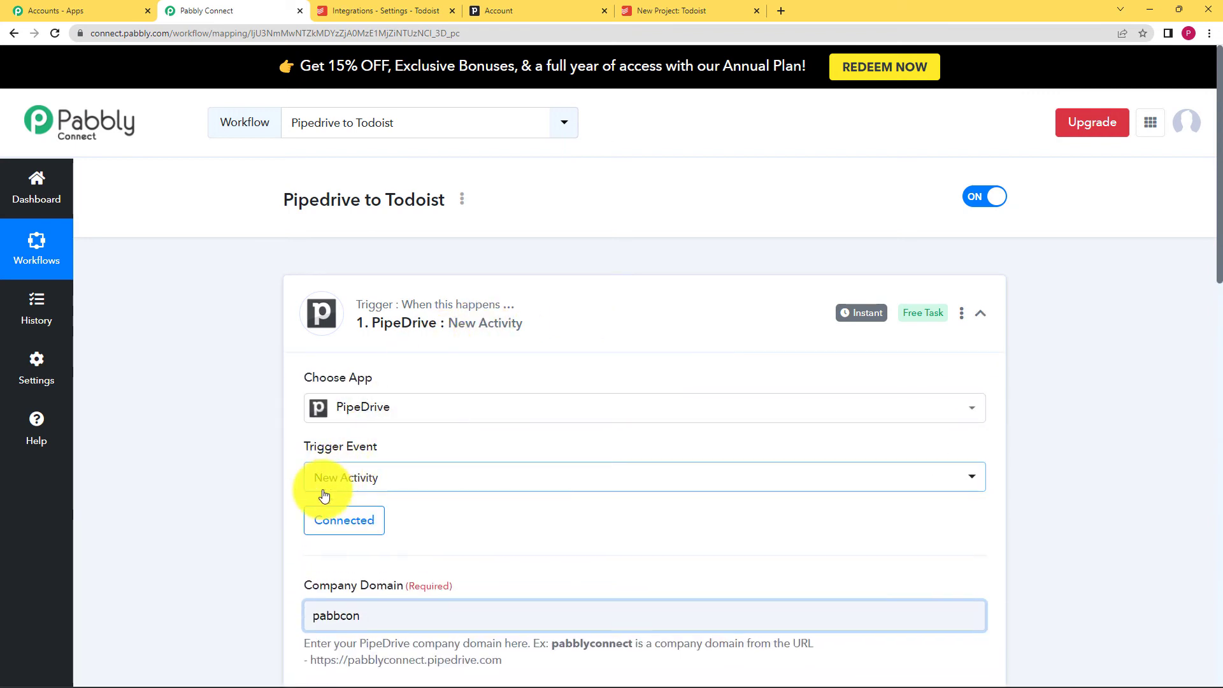
pyautogui.scroll(-2, 437, 350)
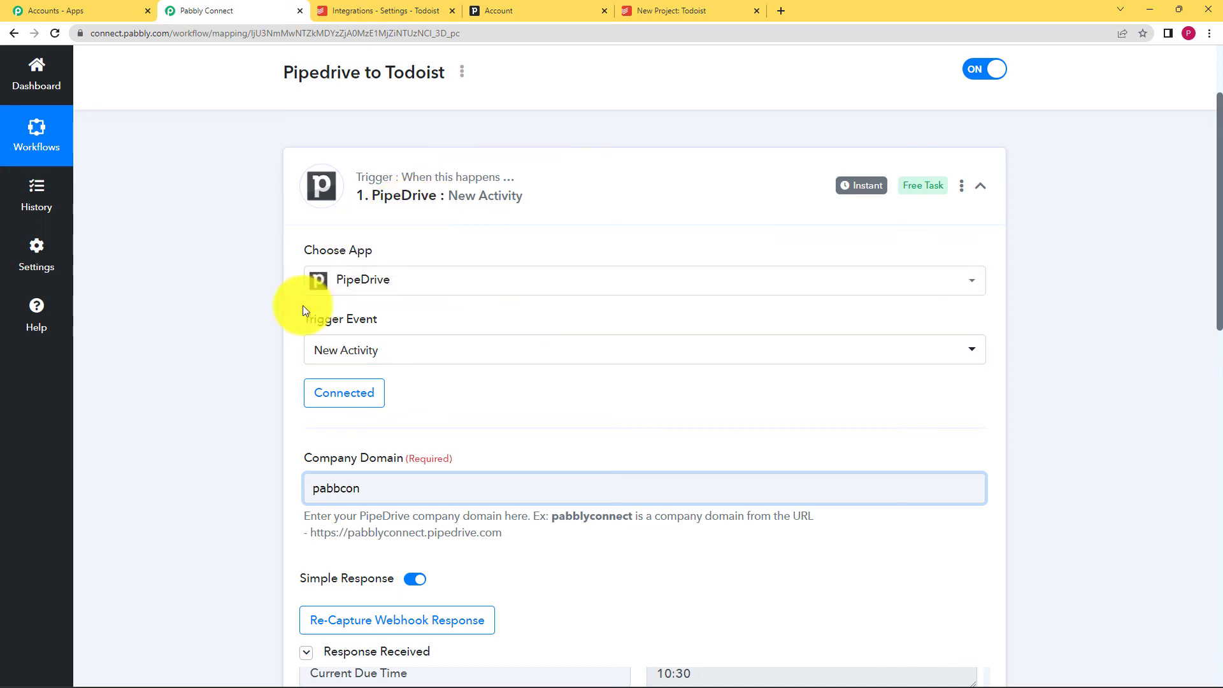
pyautogui.scroll(-2, 224, 362)
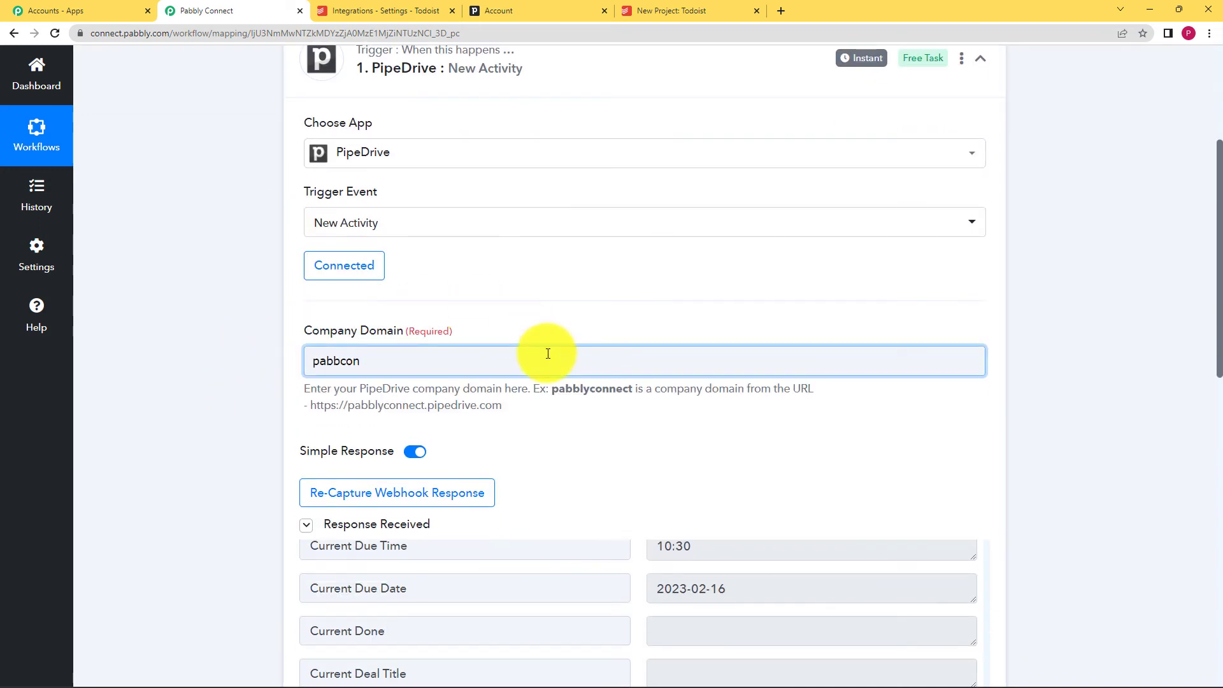
pyautogui.click(337, 370)
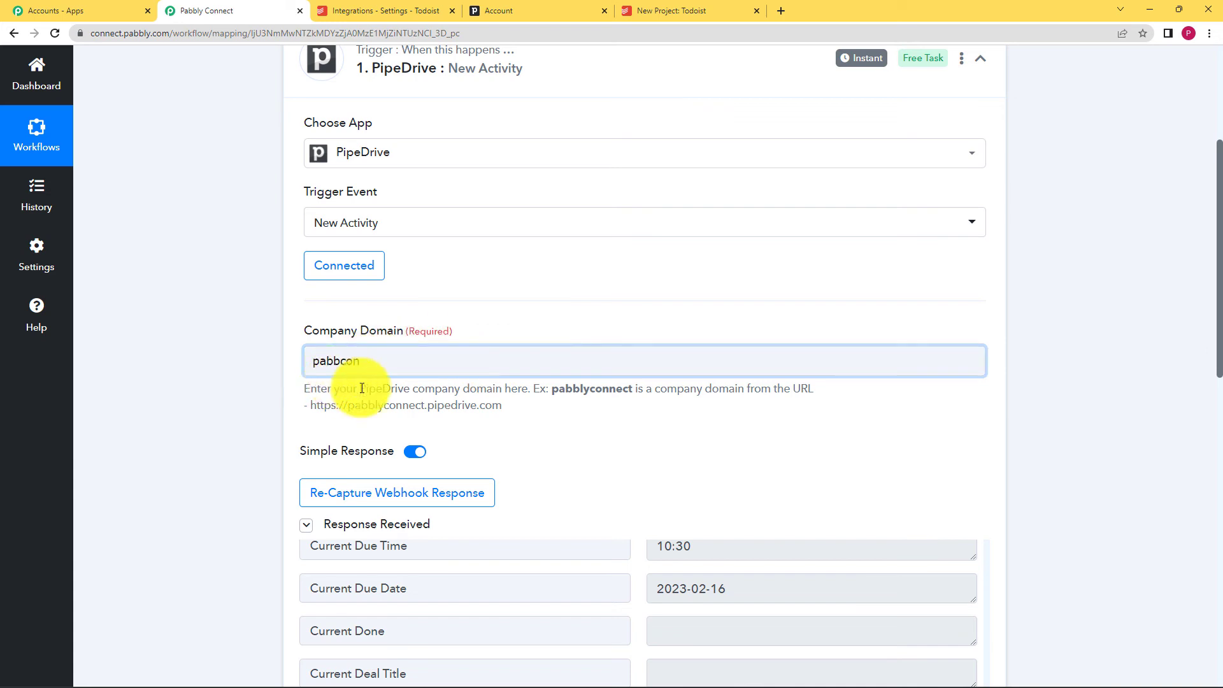
pyautogui.moveTo(552, 392); pyautogui.dragTo(850, 395)
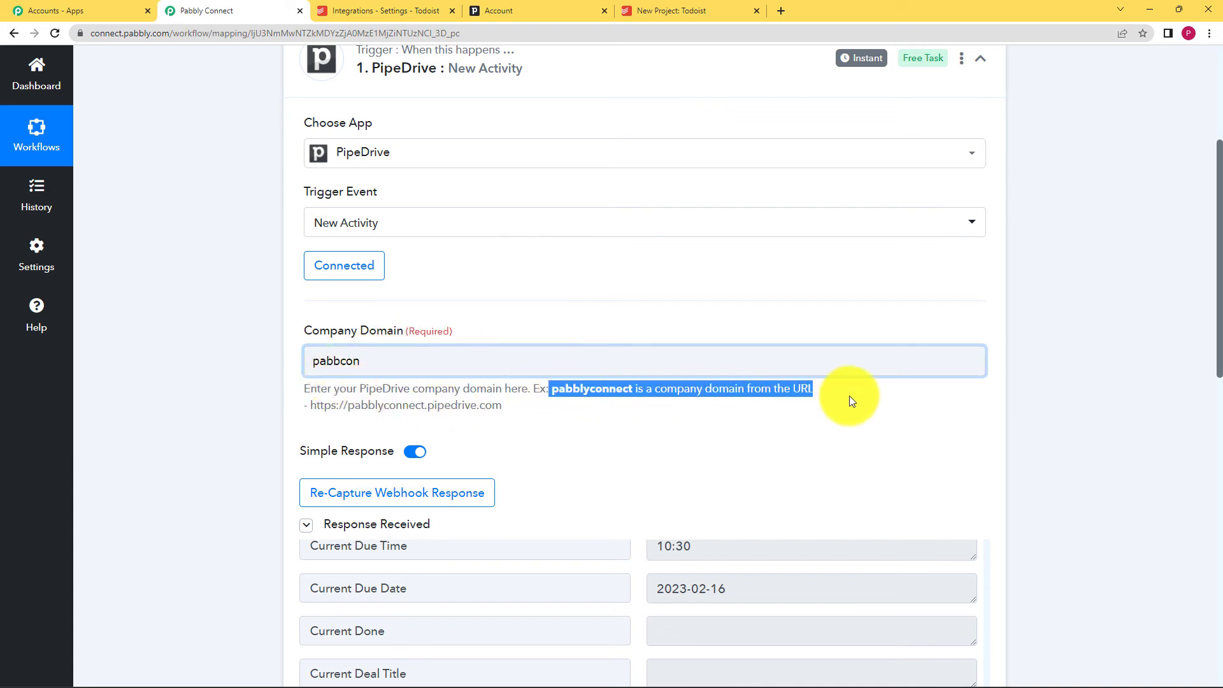
pyautogui.click(810, 417)
# - Reopen the Todoist Create a Task action showing its Content mapped from the Pipedrive activity
pyautogui.scroll(-2, 269, 454)
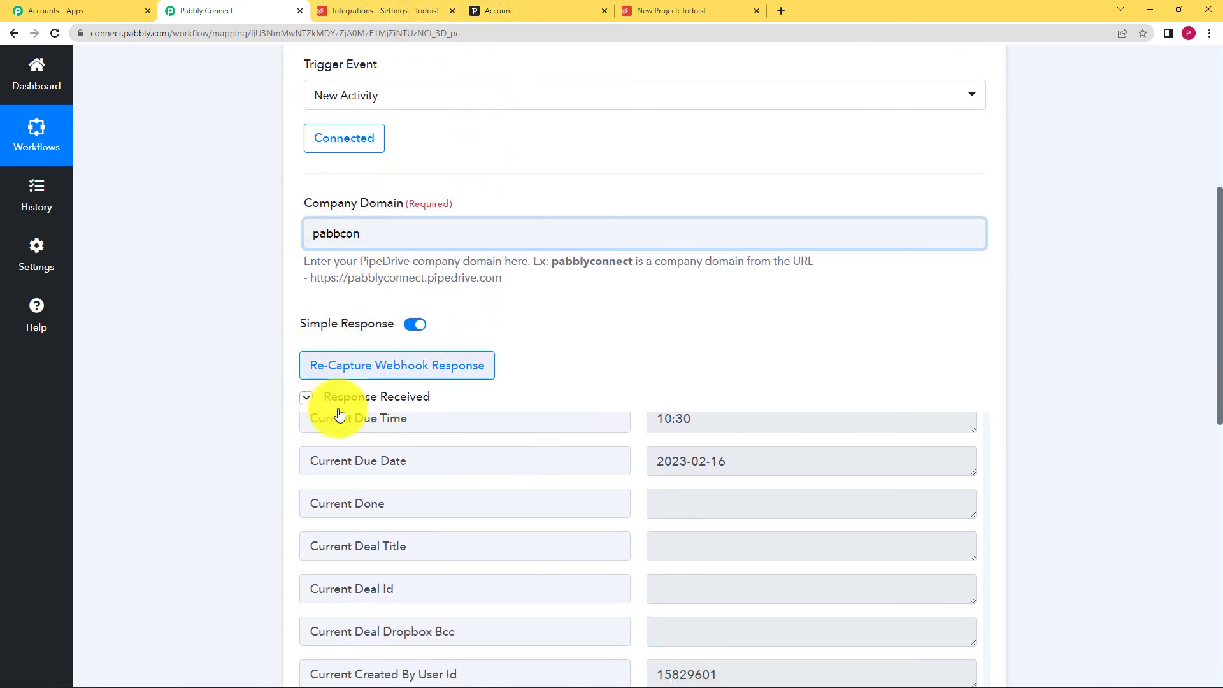
pyautogui.scroll(-3, 269, 418)
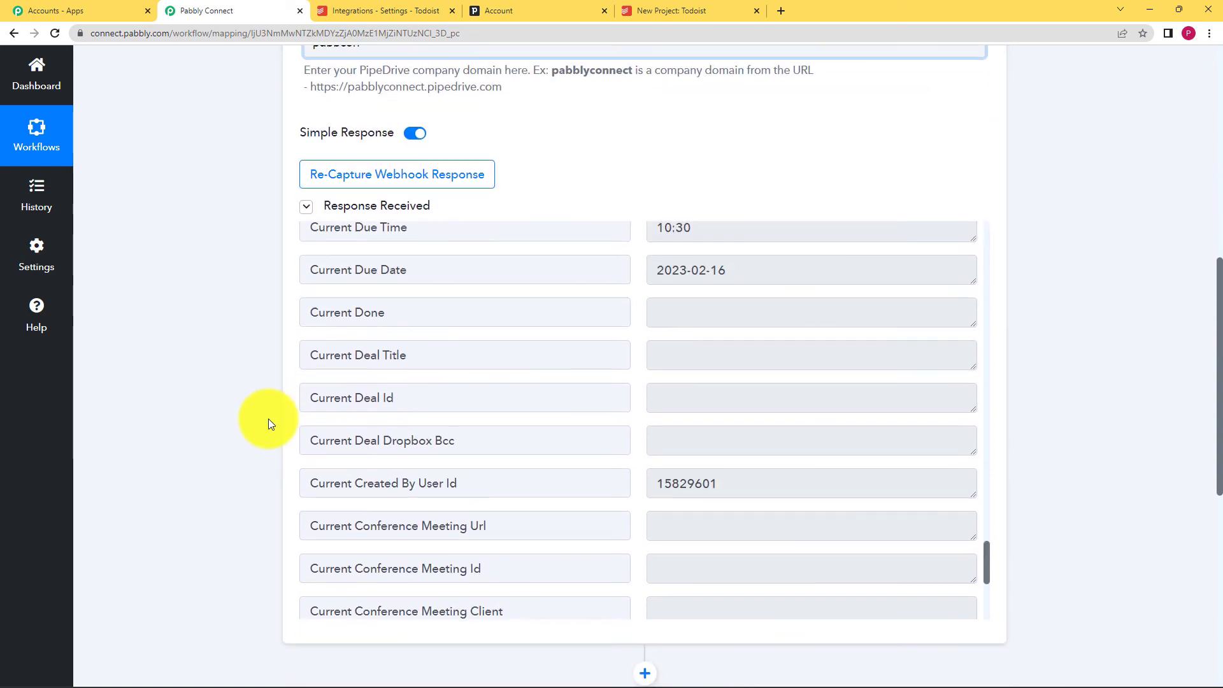
pyautogui.scroll(-1, 319, 382)
pyautogui.scroll(-2, 280, 453)
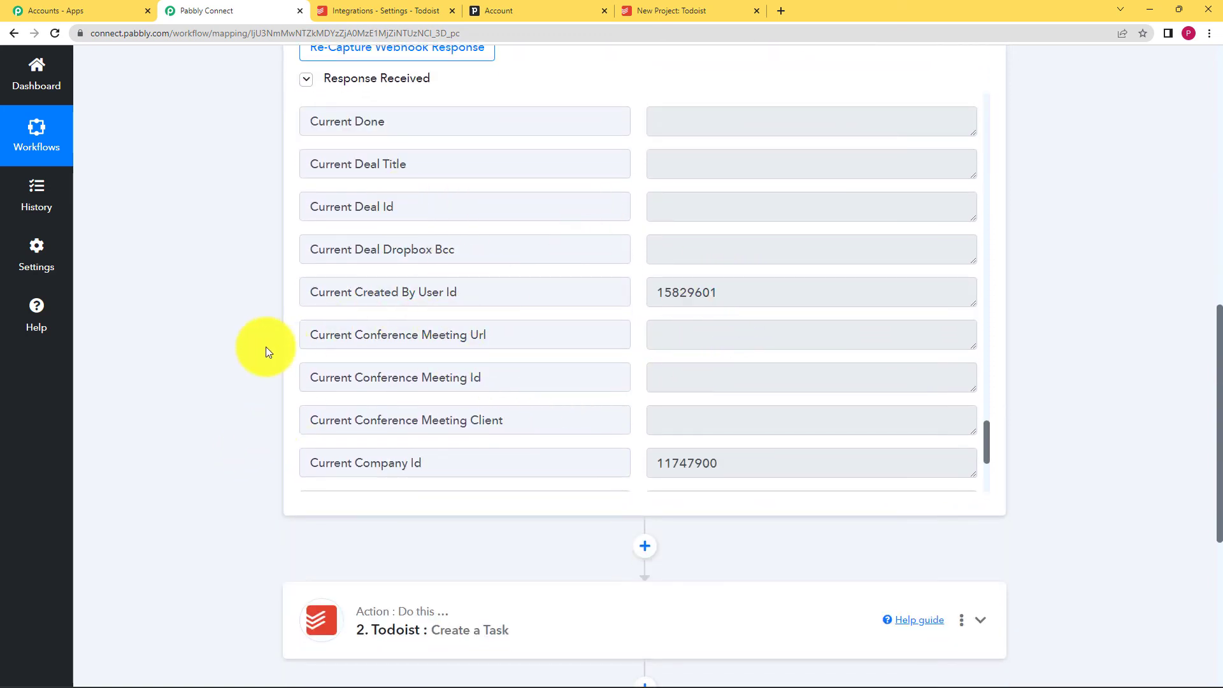
pyautogui.scroll(-4, 213, 407)
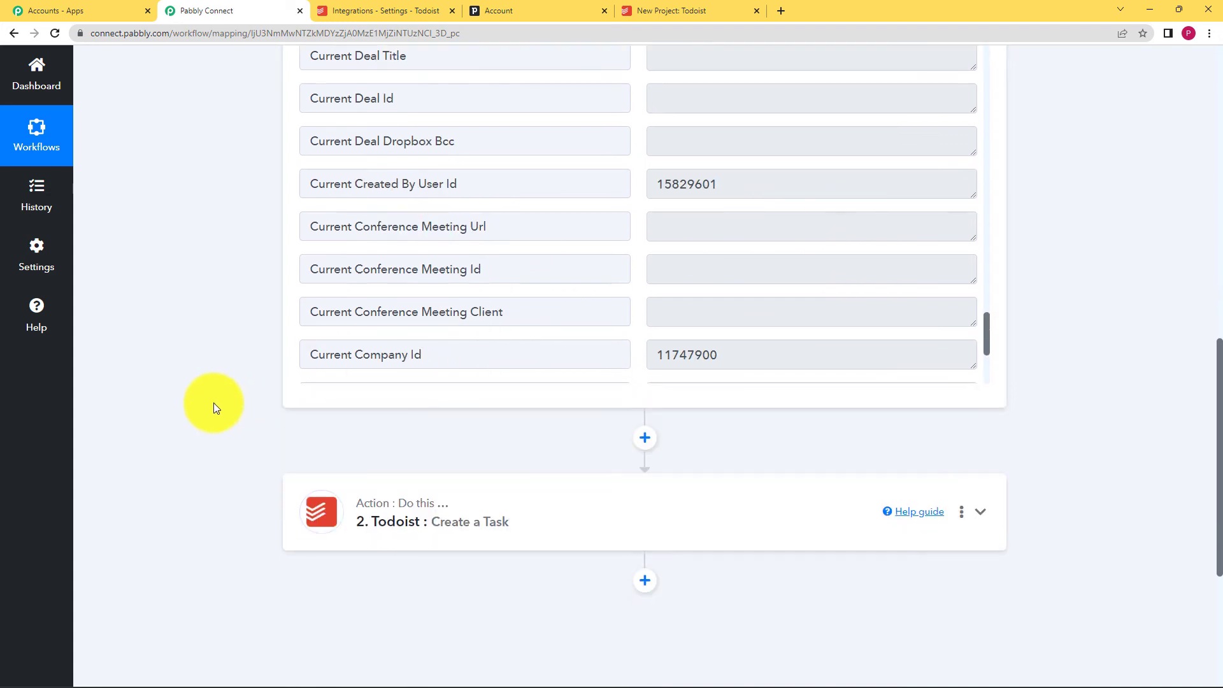
pyautogui.click(427, 365)
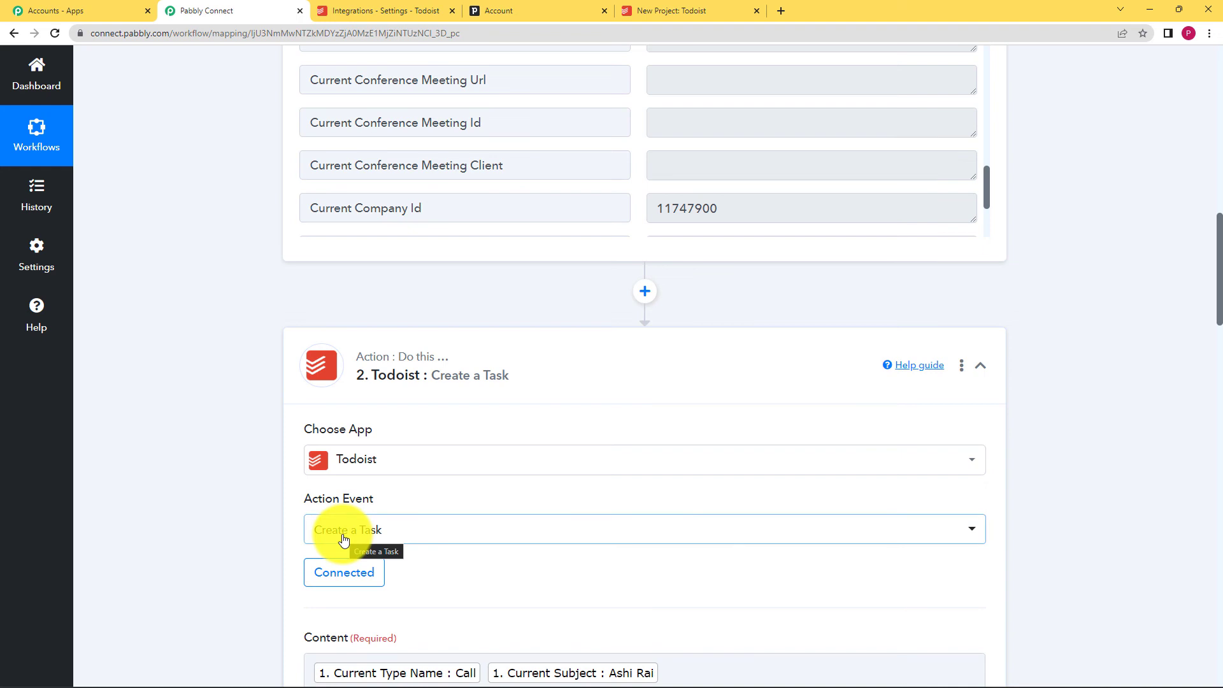
pyautogui.scroll(-1, 257, 554)
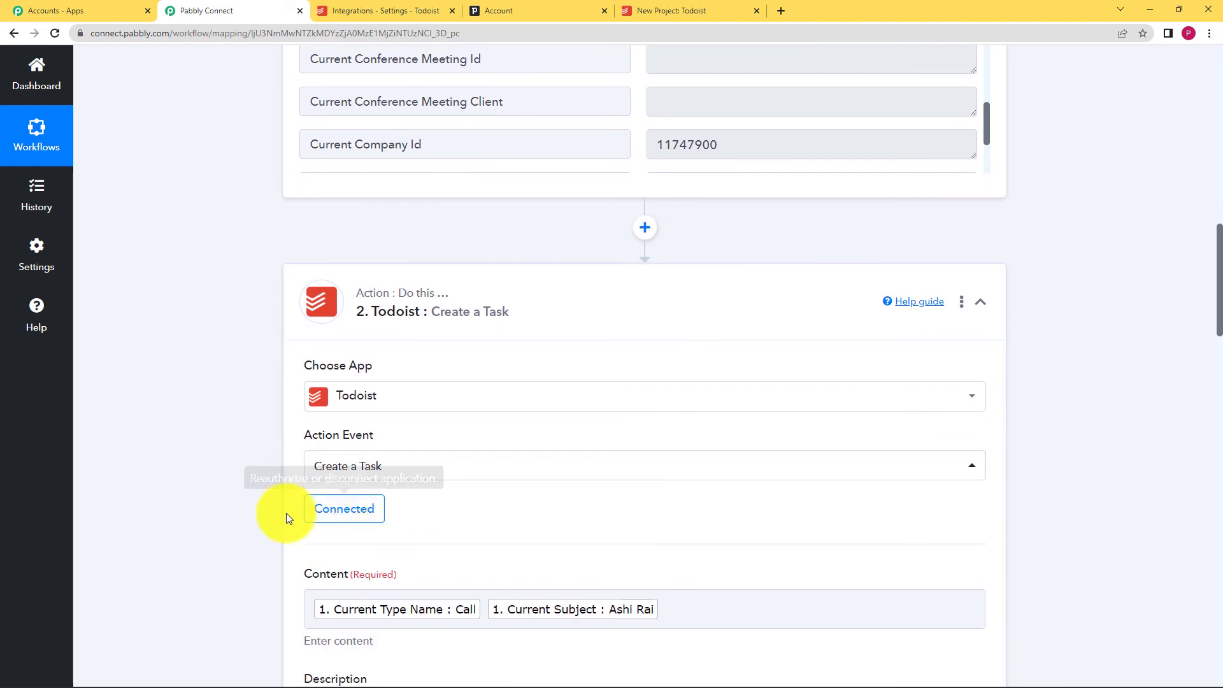
pyautogui.scroll(-3, 268, 519)
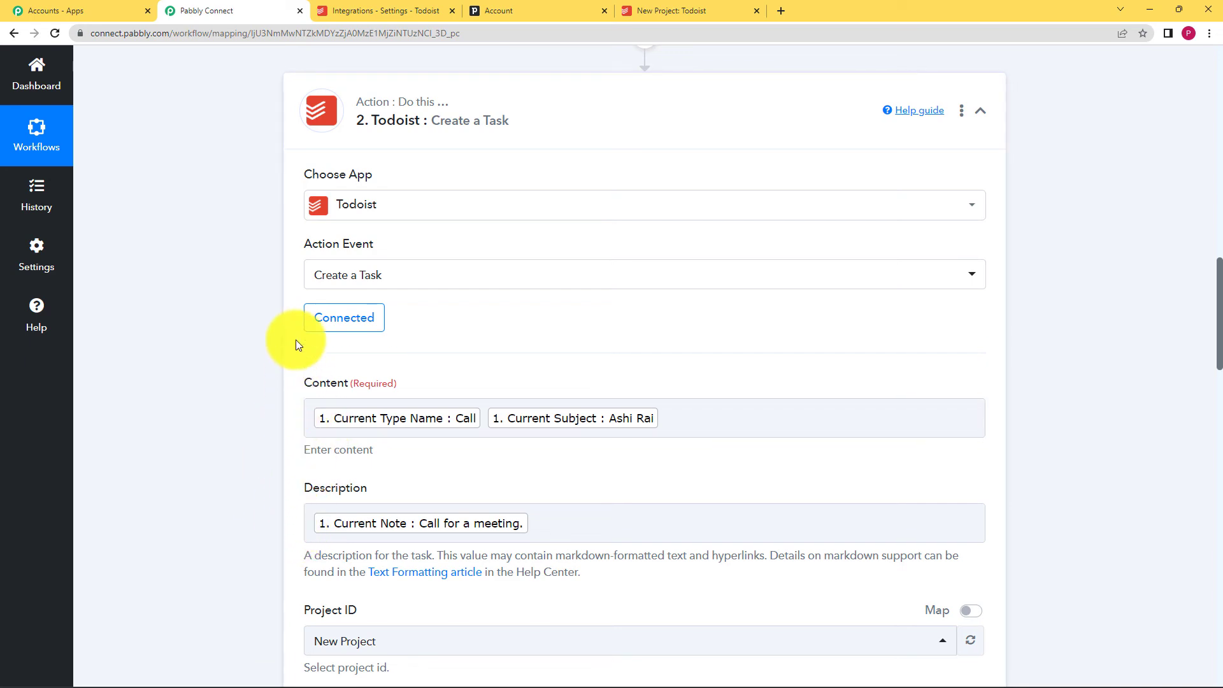
pyautogui.scroll(4, 297, 337)
pyautogui.scroll(-9, 168, 384)
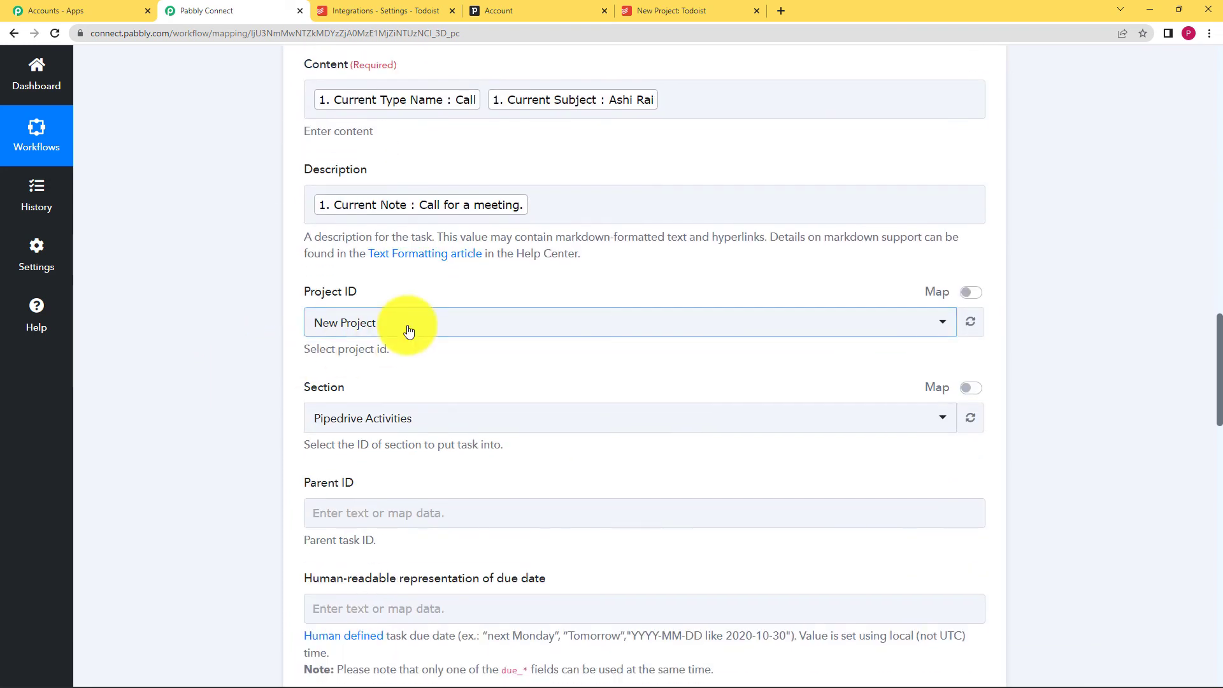
pyautogui.click(408, 330)
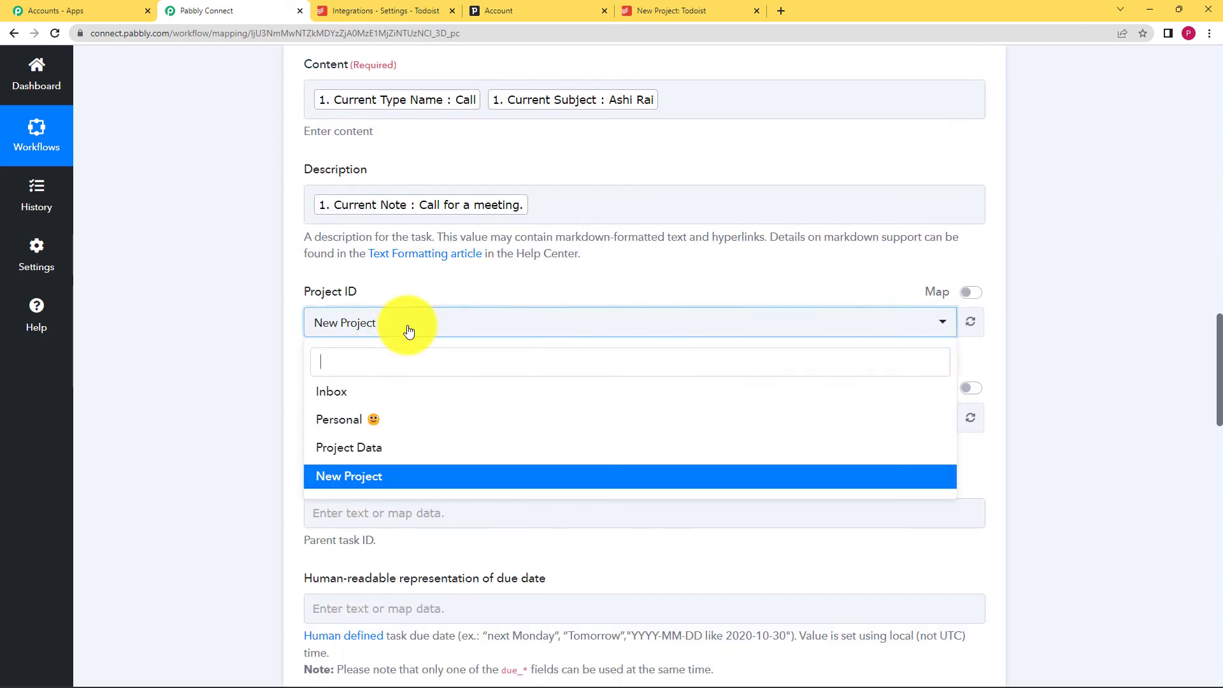
pyautogui.click(257, 442)
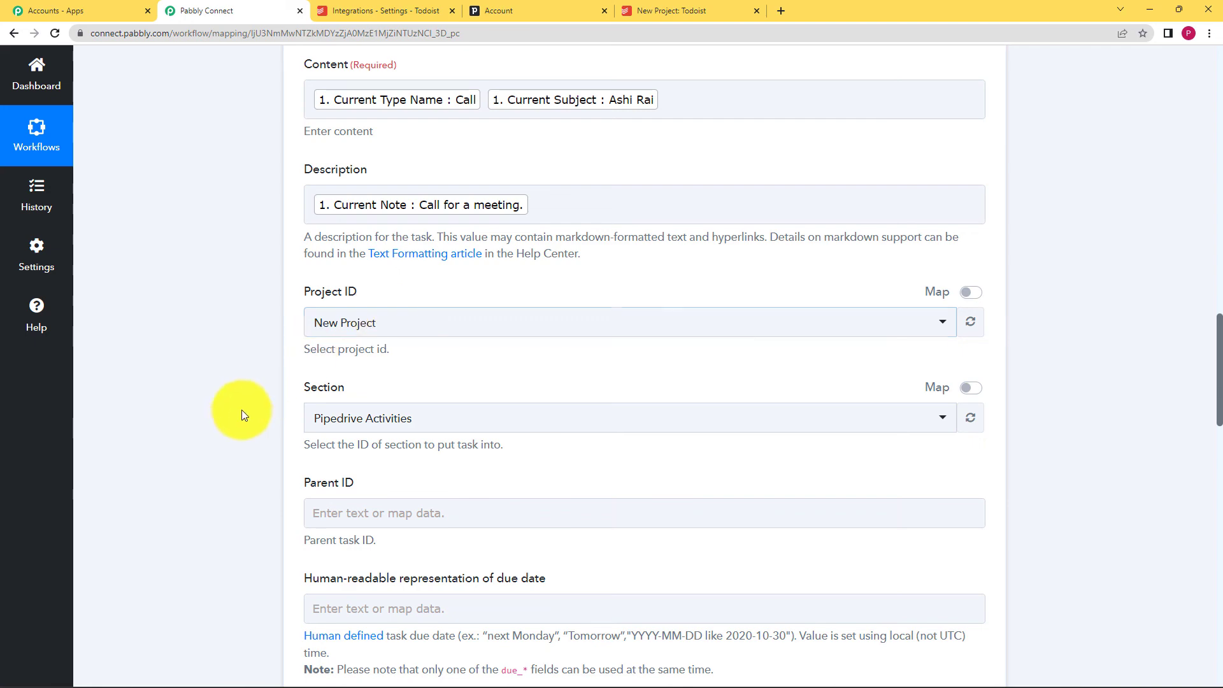
pyautogui.scroll(-5, 238, 411)
pyautogui.scroll(-9, 265, 442)
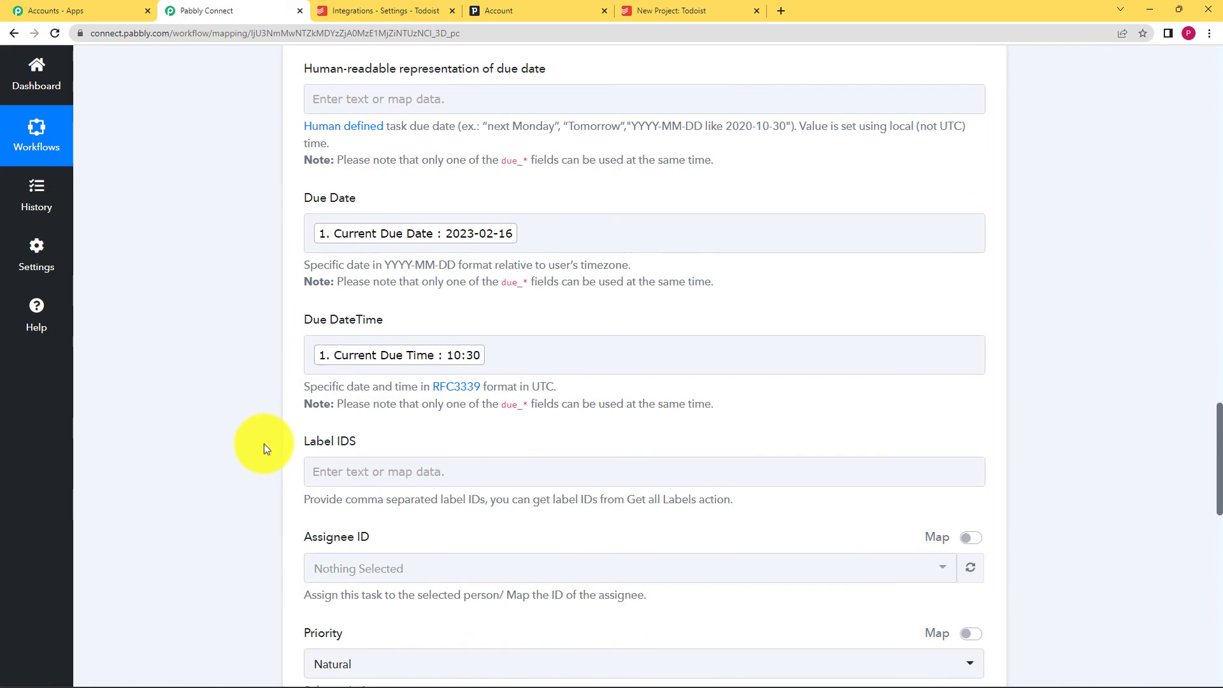
pyautogui.scroll(-3, 217, 551)
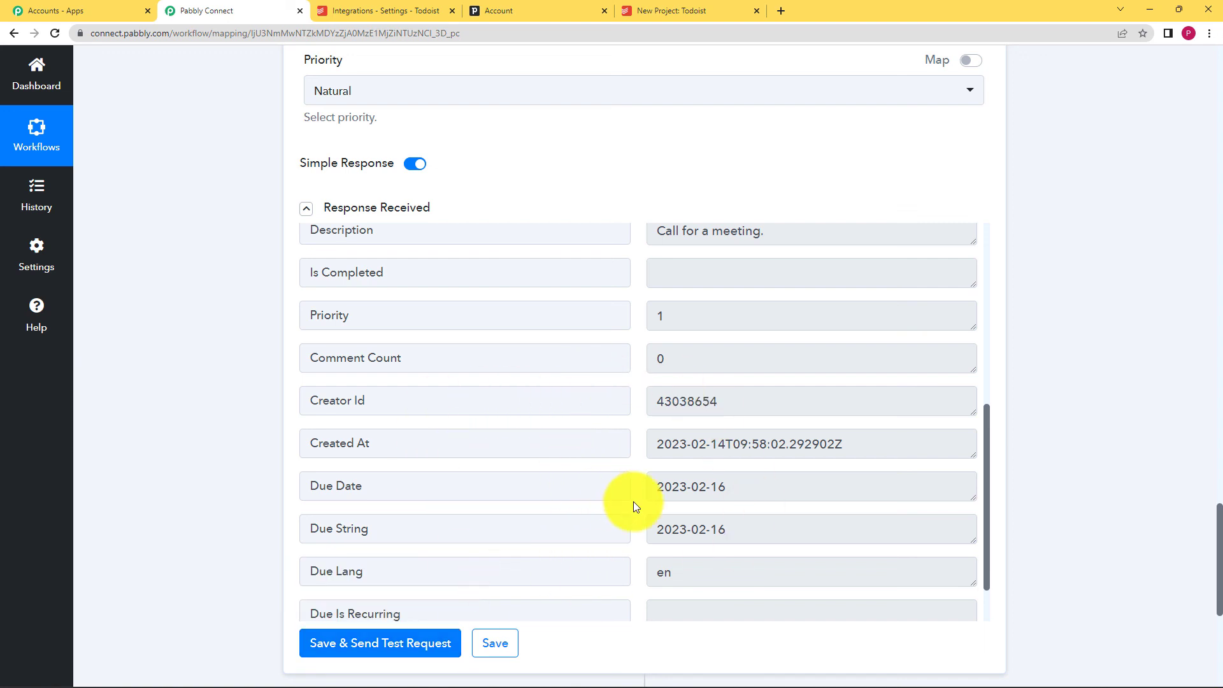
pyautogui.scroll(6, 682, 464)
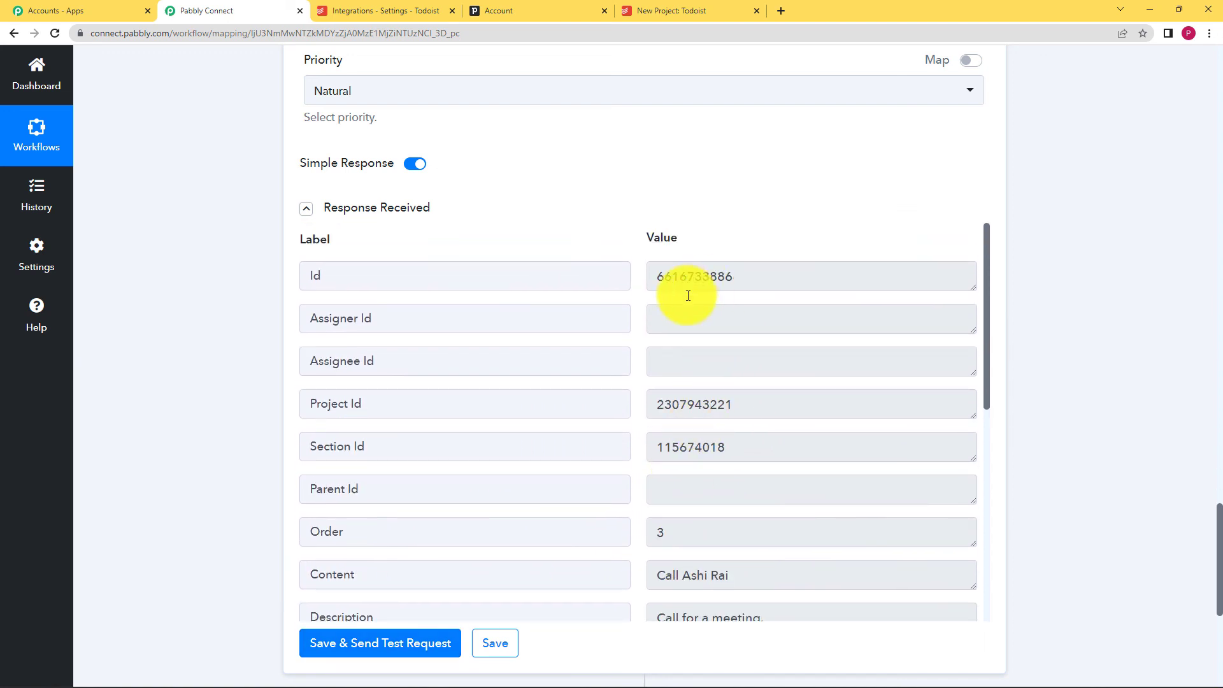
pyautogui.click(731, 9)
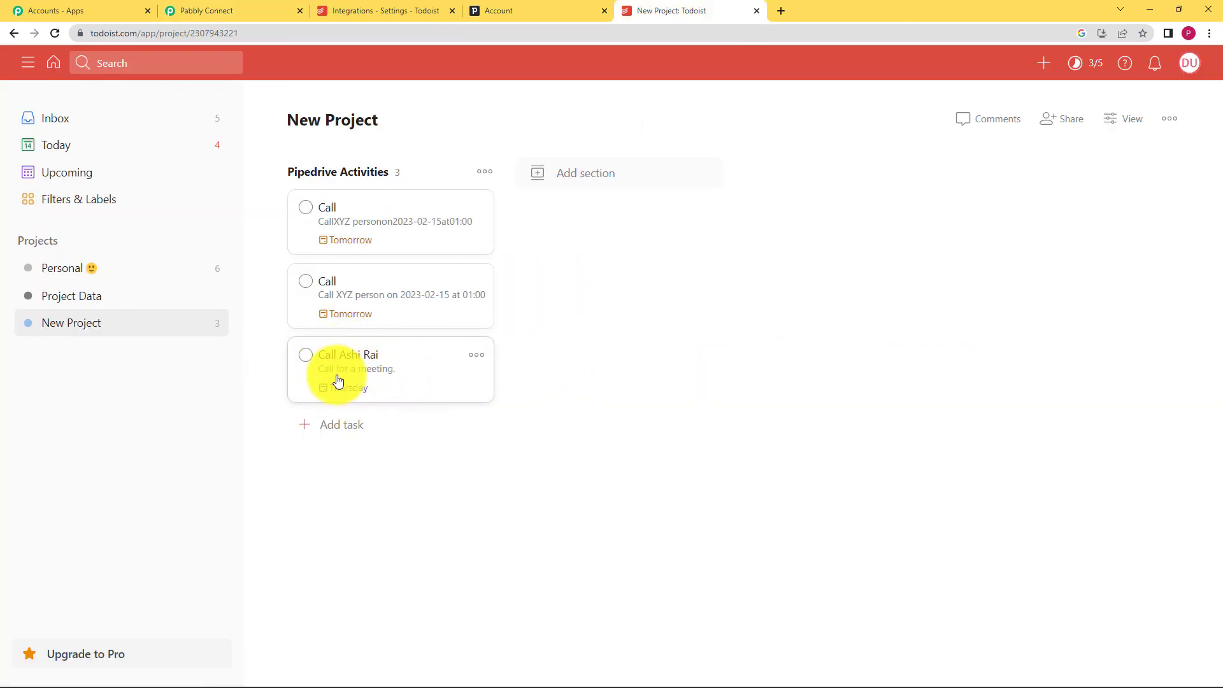
pyautogui.moveTo(361, 397)
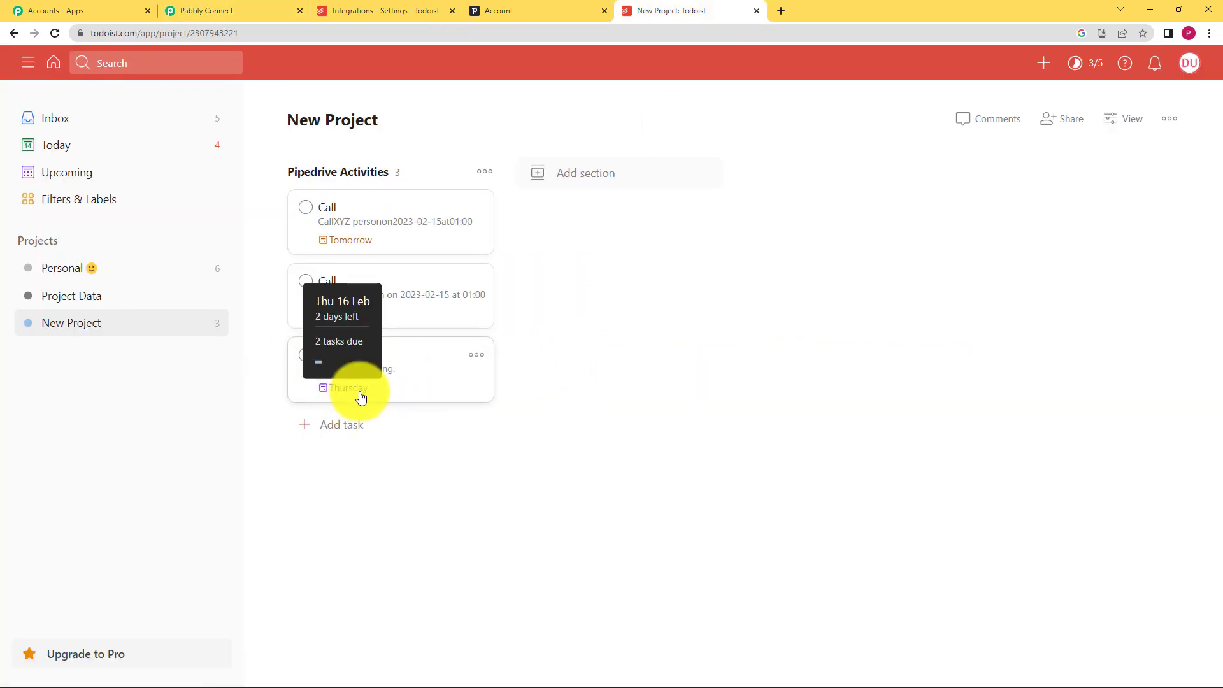
pyautogui.click(259, 10)
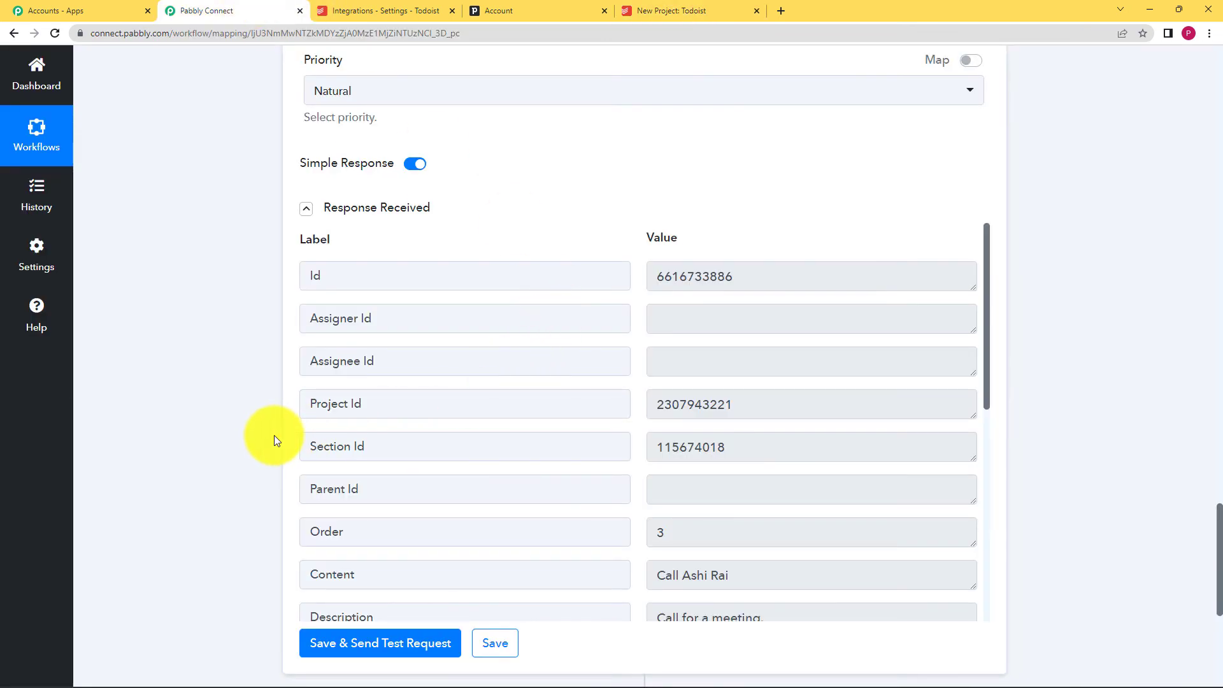